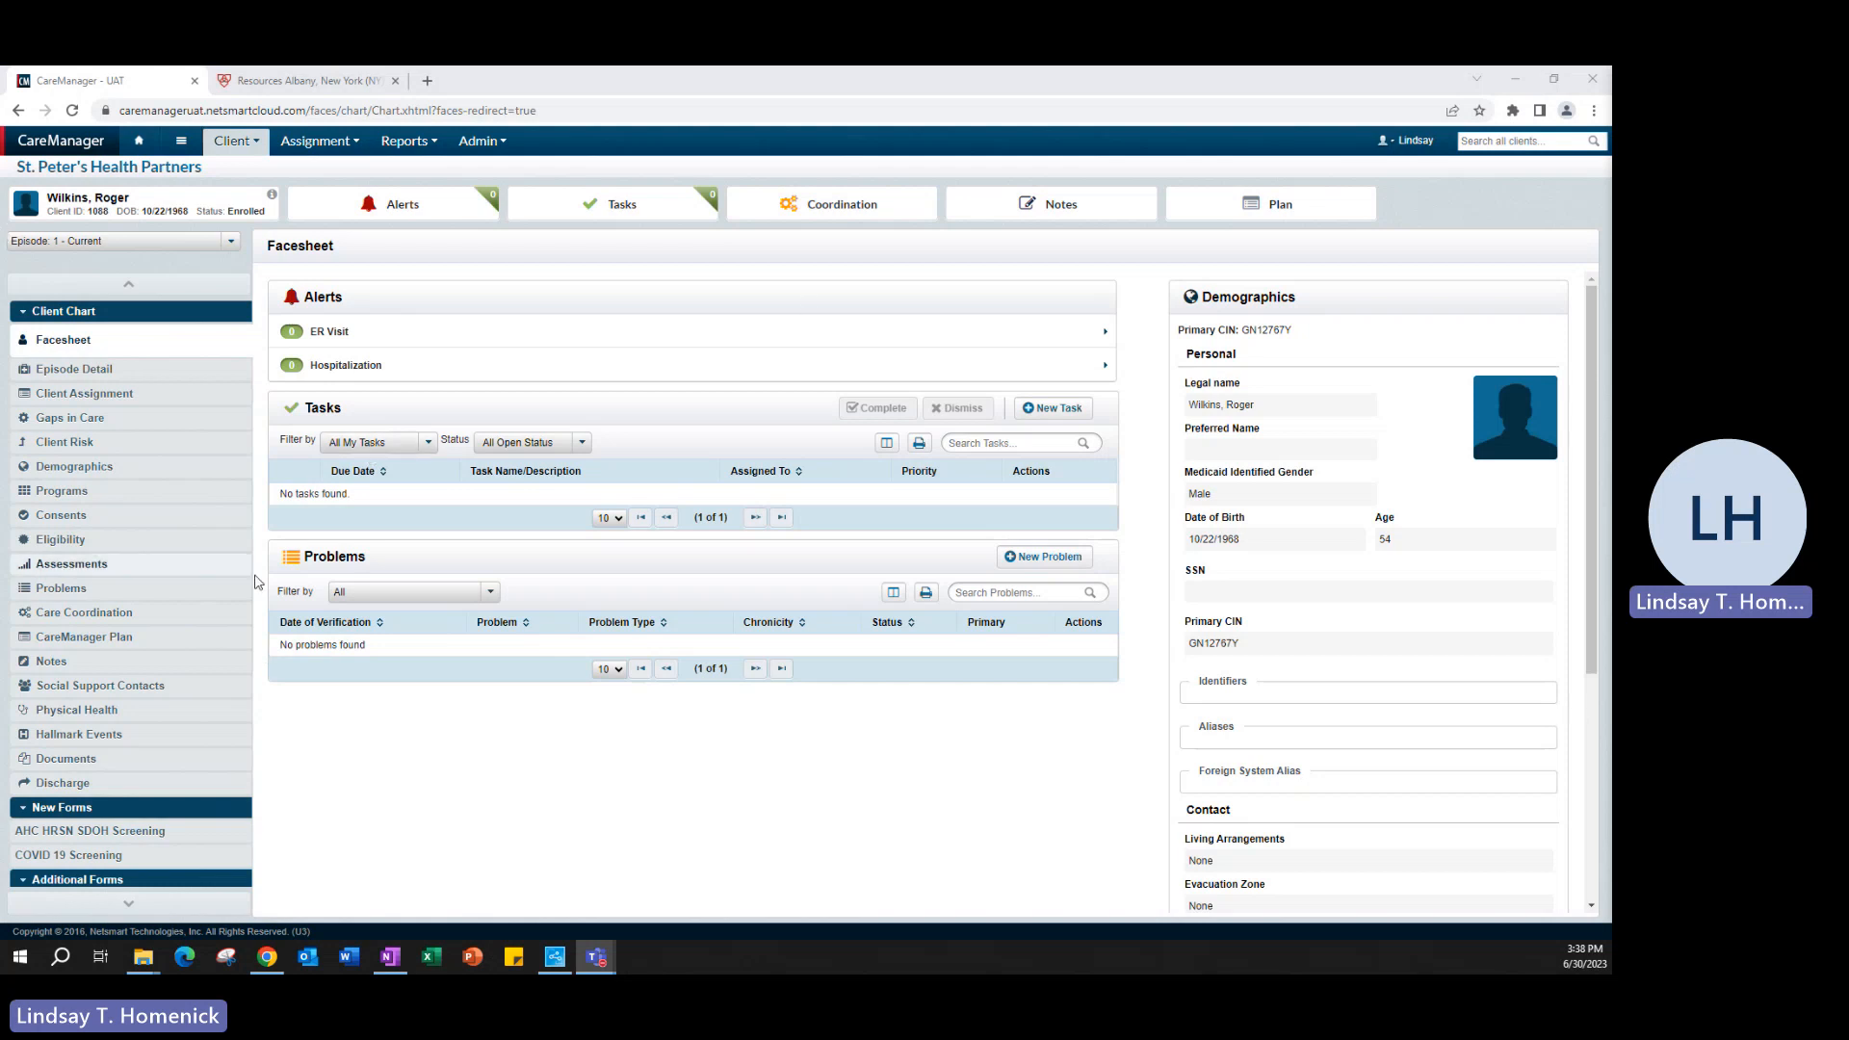
- Open the client's Demographics record for editing
{"action": "left_click", "coordinate": [70, 473]}
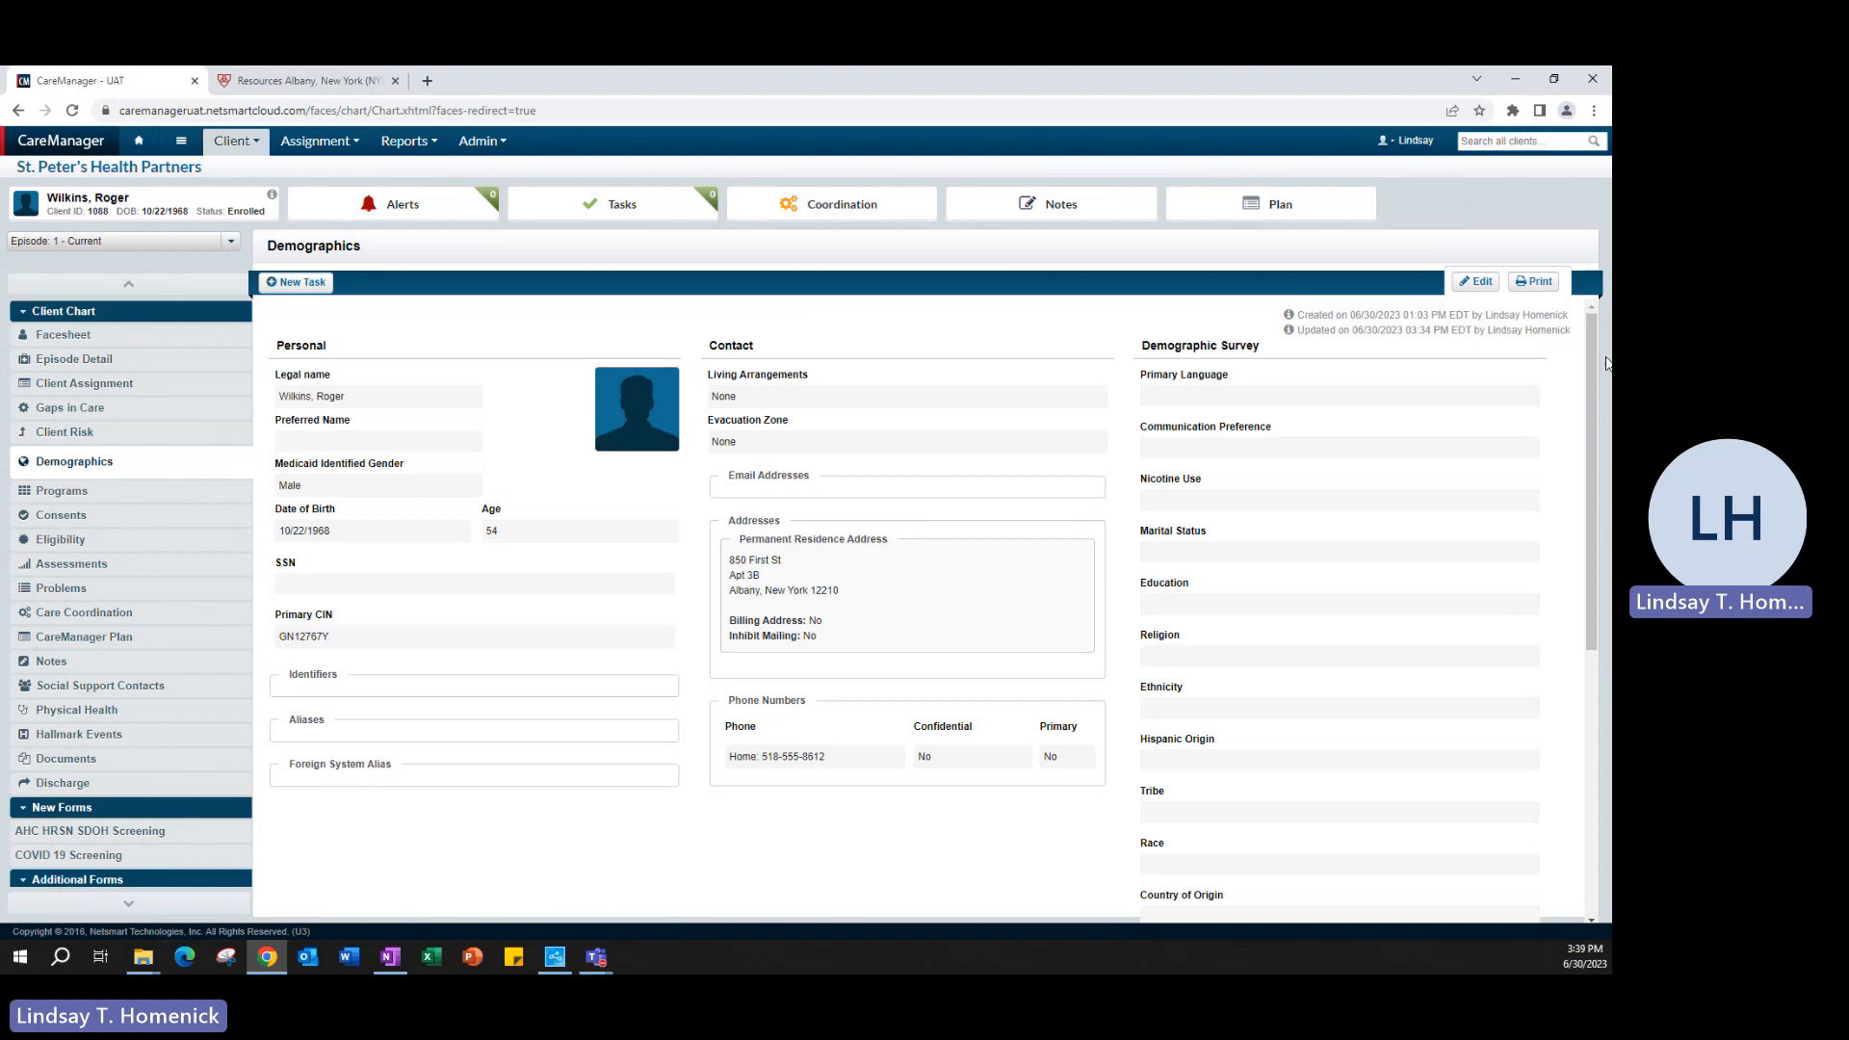
{"action": "left_click", "coordinate": [1475, 283]}
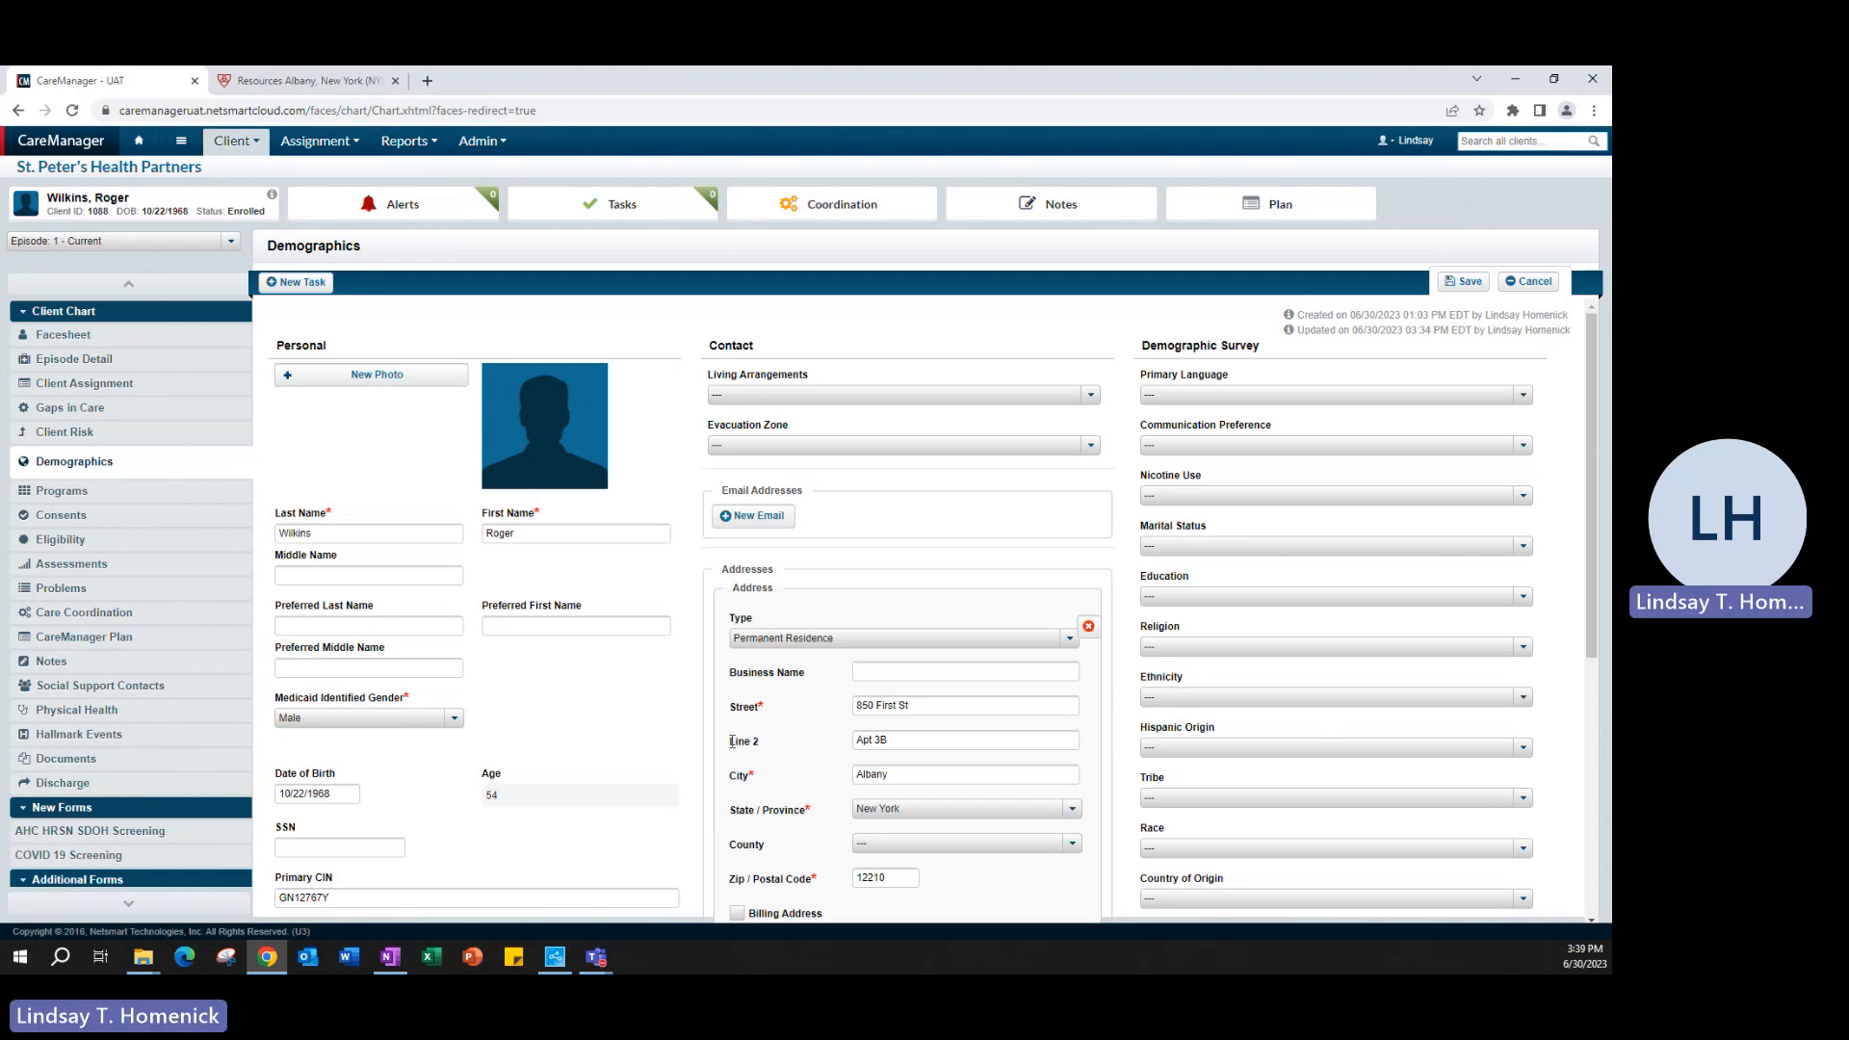
{"action": "scroll", "coordinate": [626, 737], "scroll_direction": "down", "scroll_amount": 1}
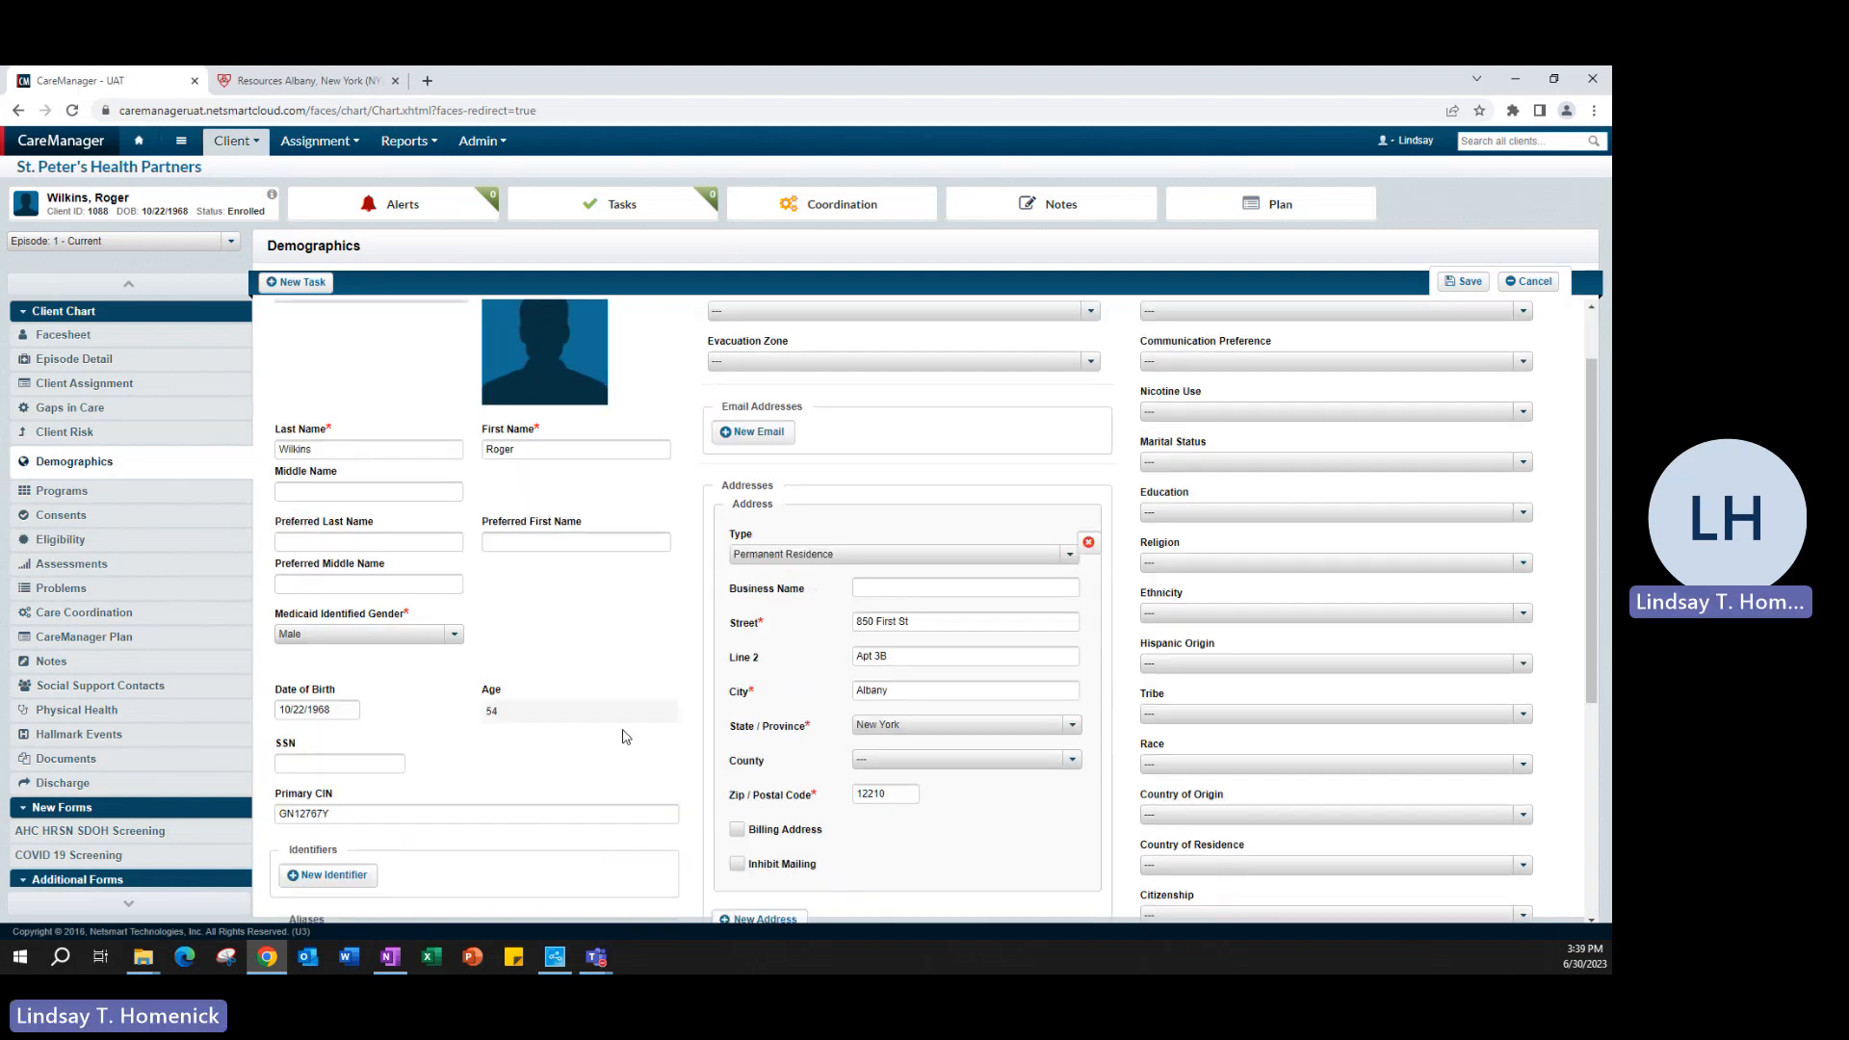
{"action": "scroll", "coordinate": [601, 716], "scroll_direction": "up", "scroll_amount": 1}
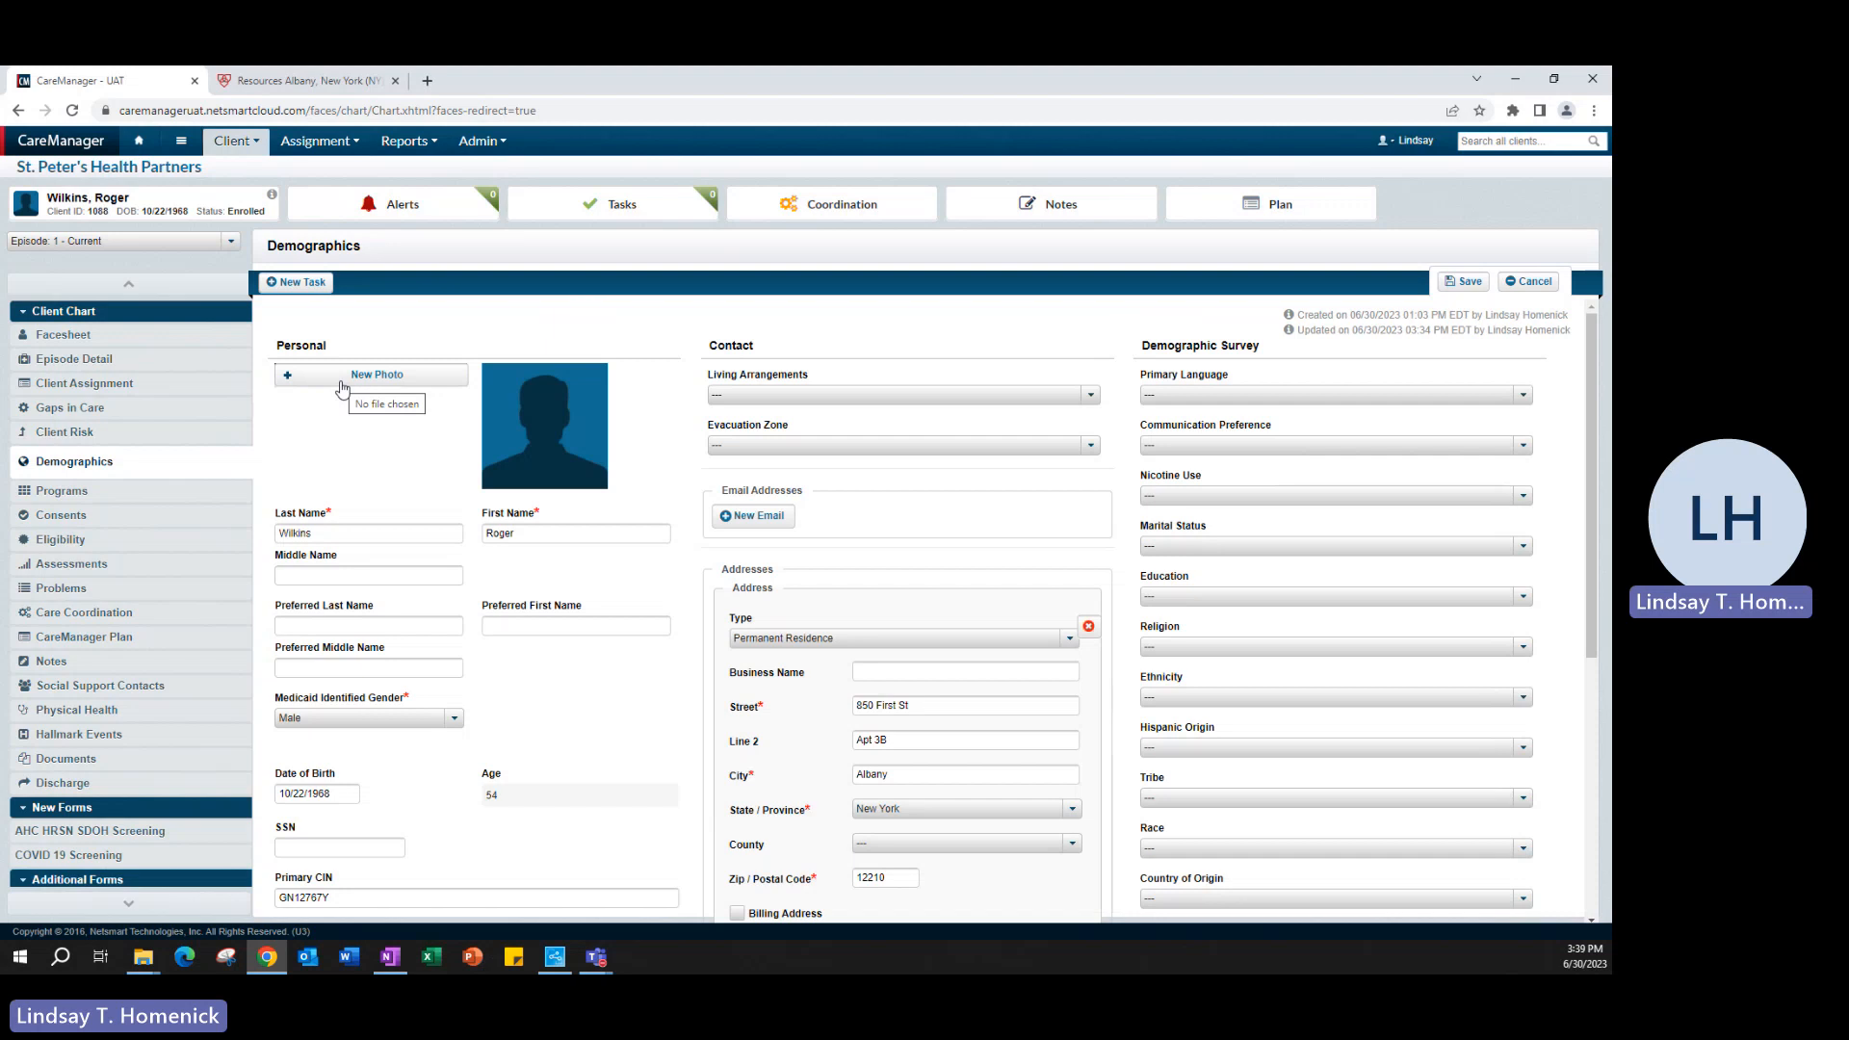
- Enter the client's preferred first name in the Personal section of the demographics form
{"action": "left_click", "coordinate": [364, 533]}
{"action": "left_click", "coordinate": [544, 533]}
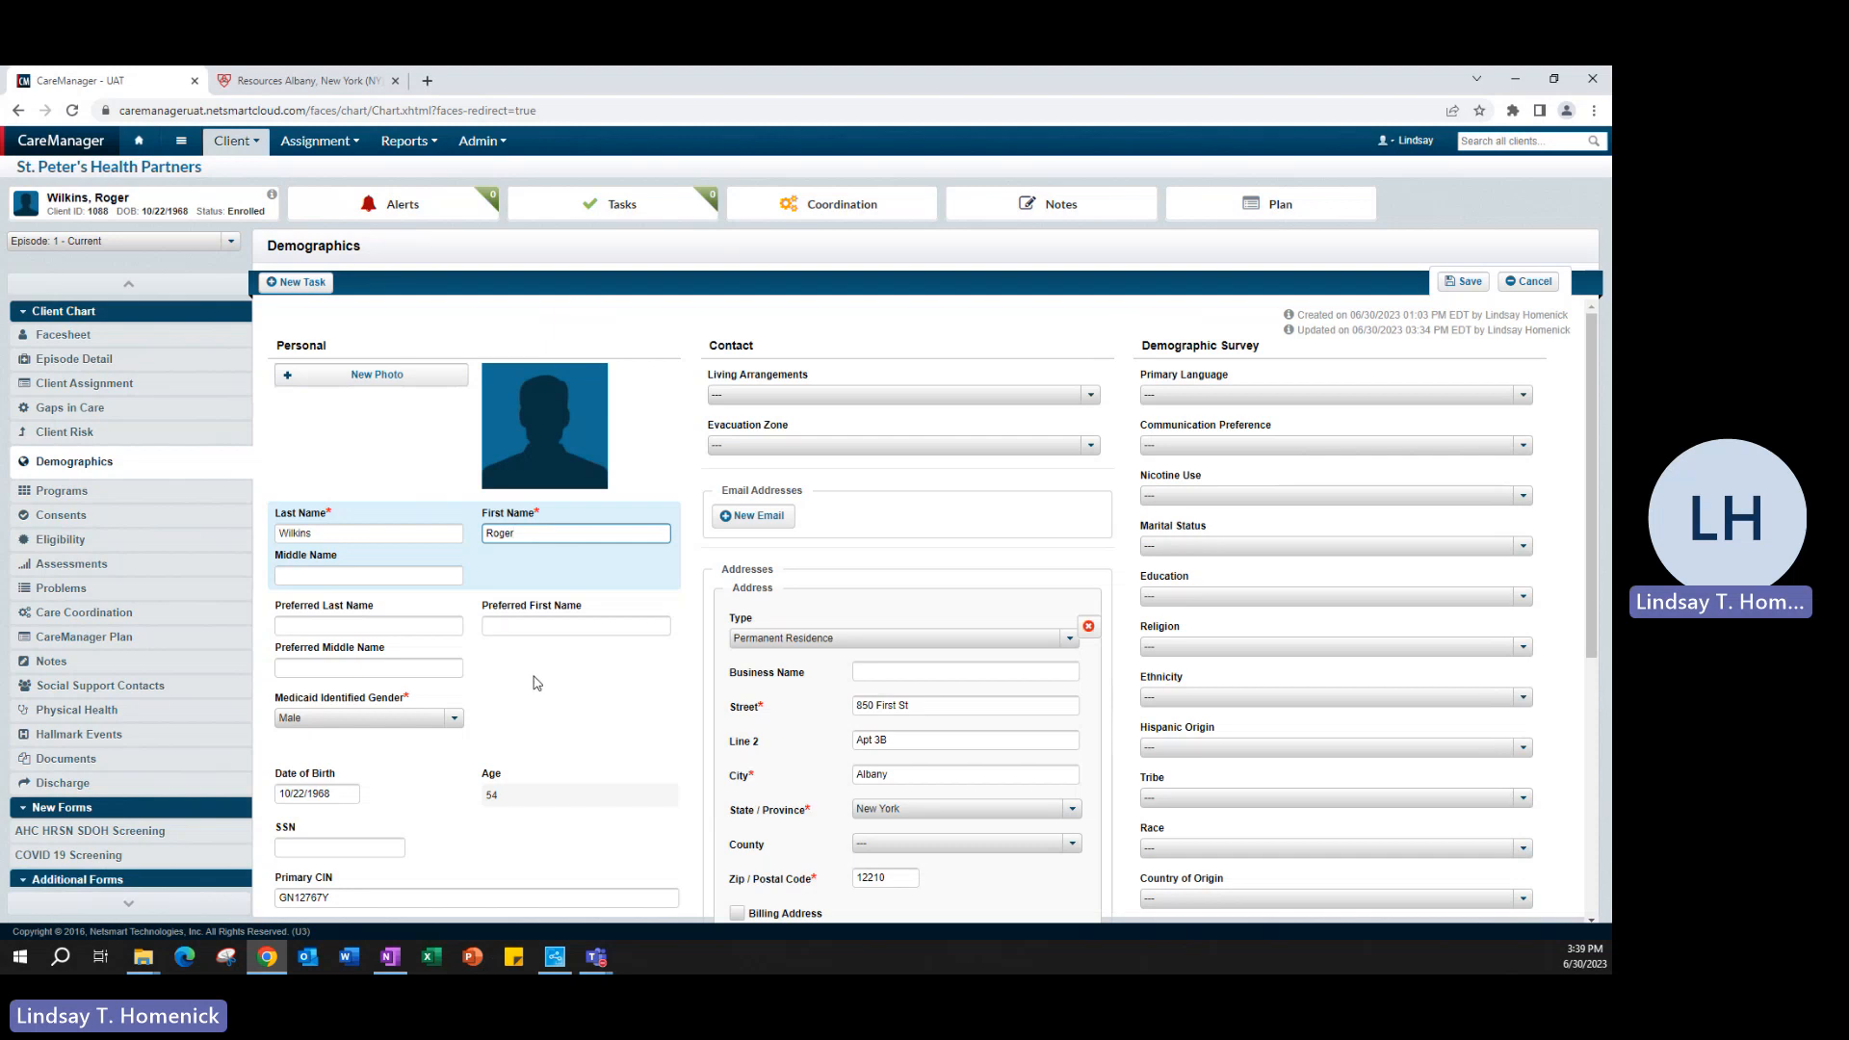
{"action": "left_click", "coordinate": [369, 624]}
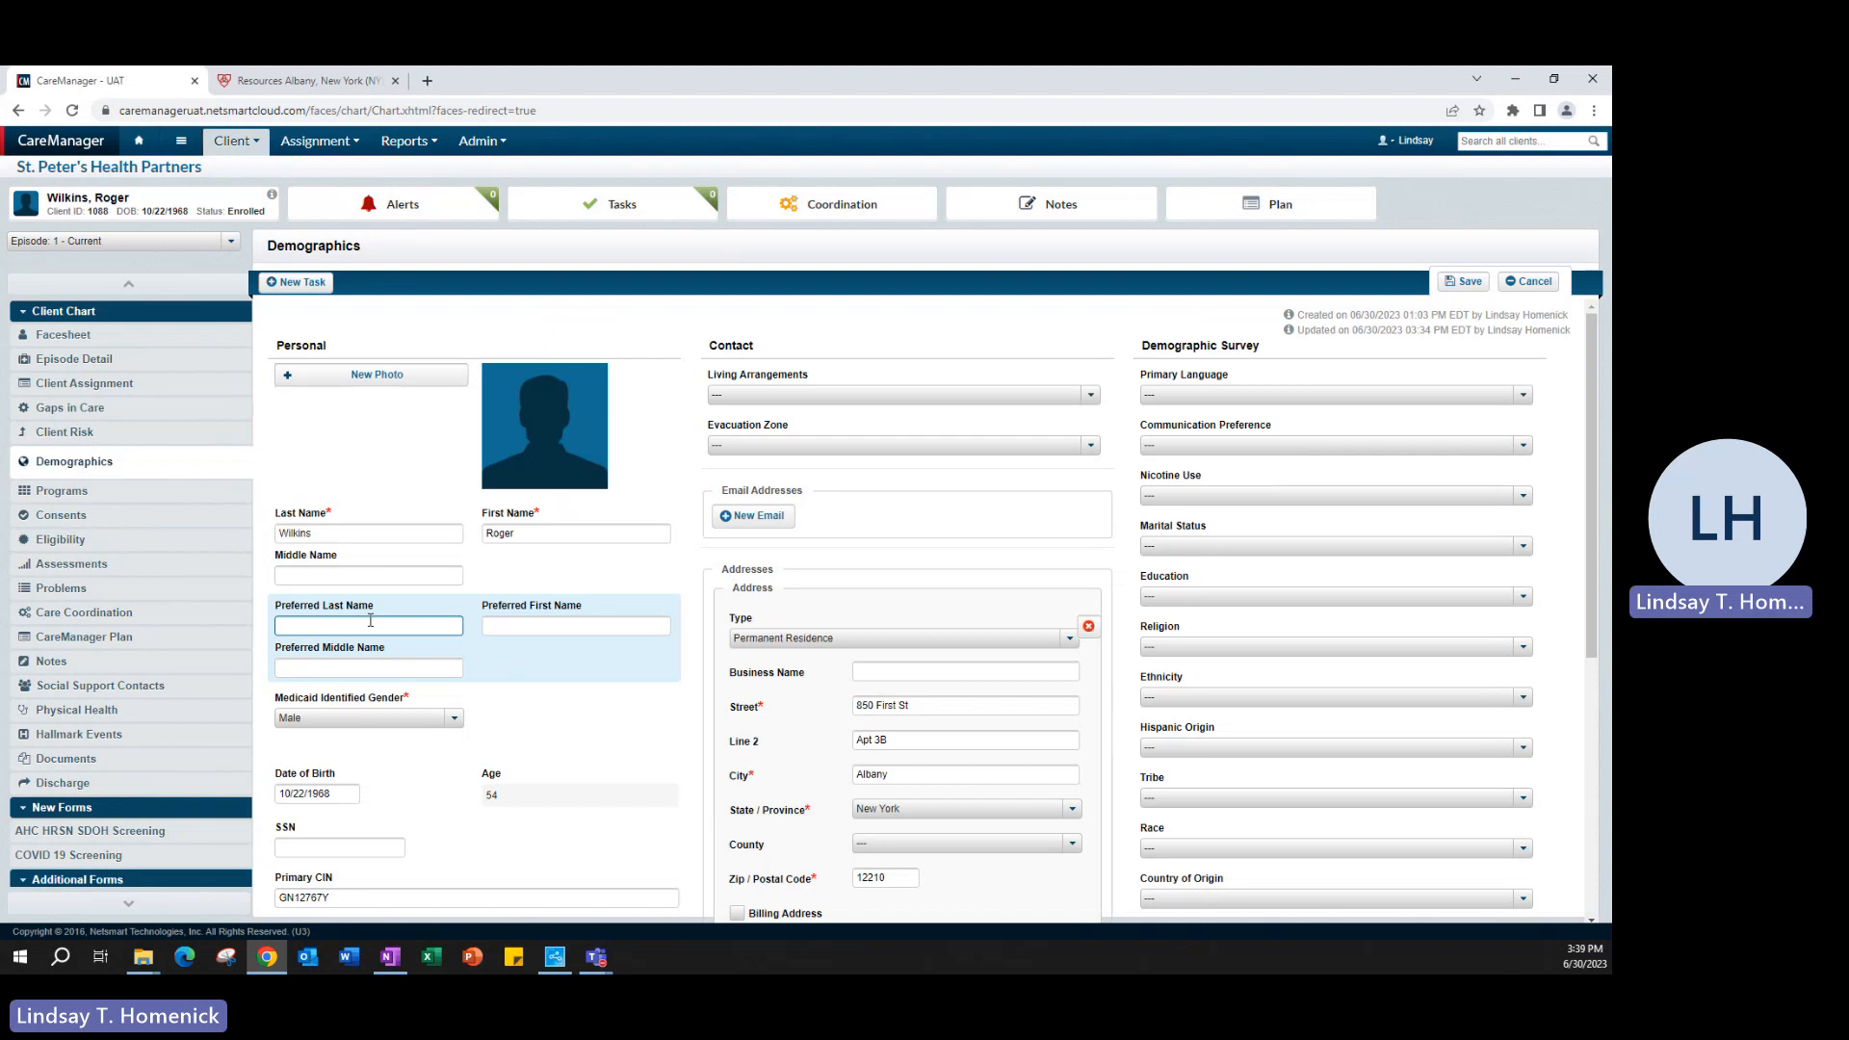
{"action": "left_click", "coordinate": [535, 627]}
{"action": "left_click", "coordinate": [395, 630]}
{"action": "left_click", "coordinate": [458, 661]}
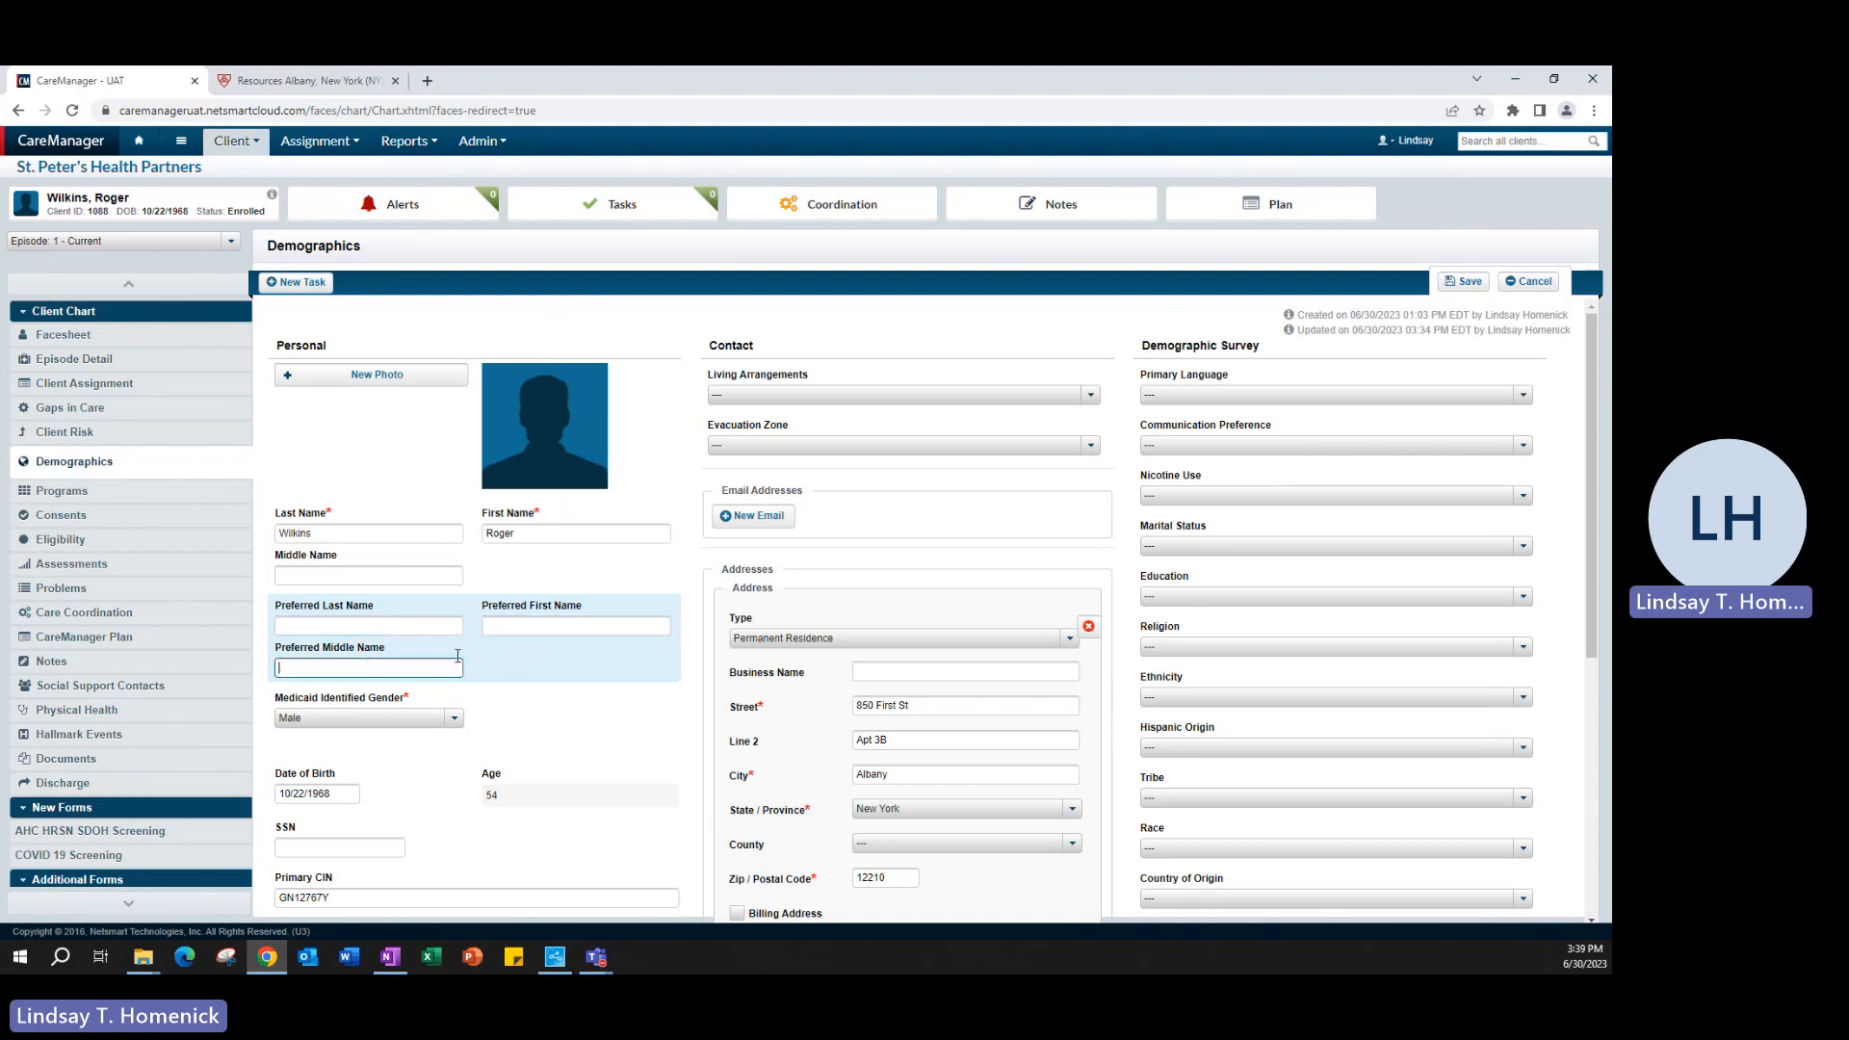
{"action": "left_click", "coordinate": [514, 630]}
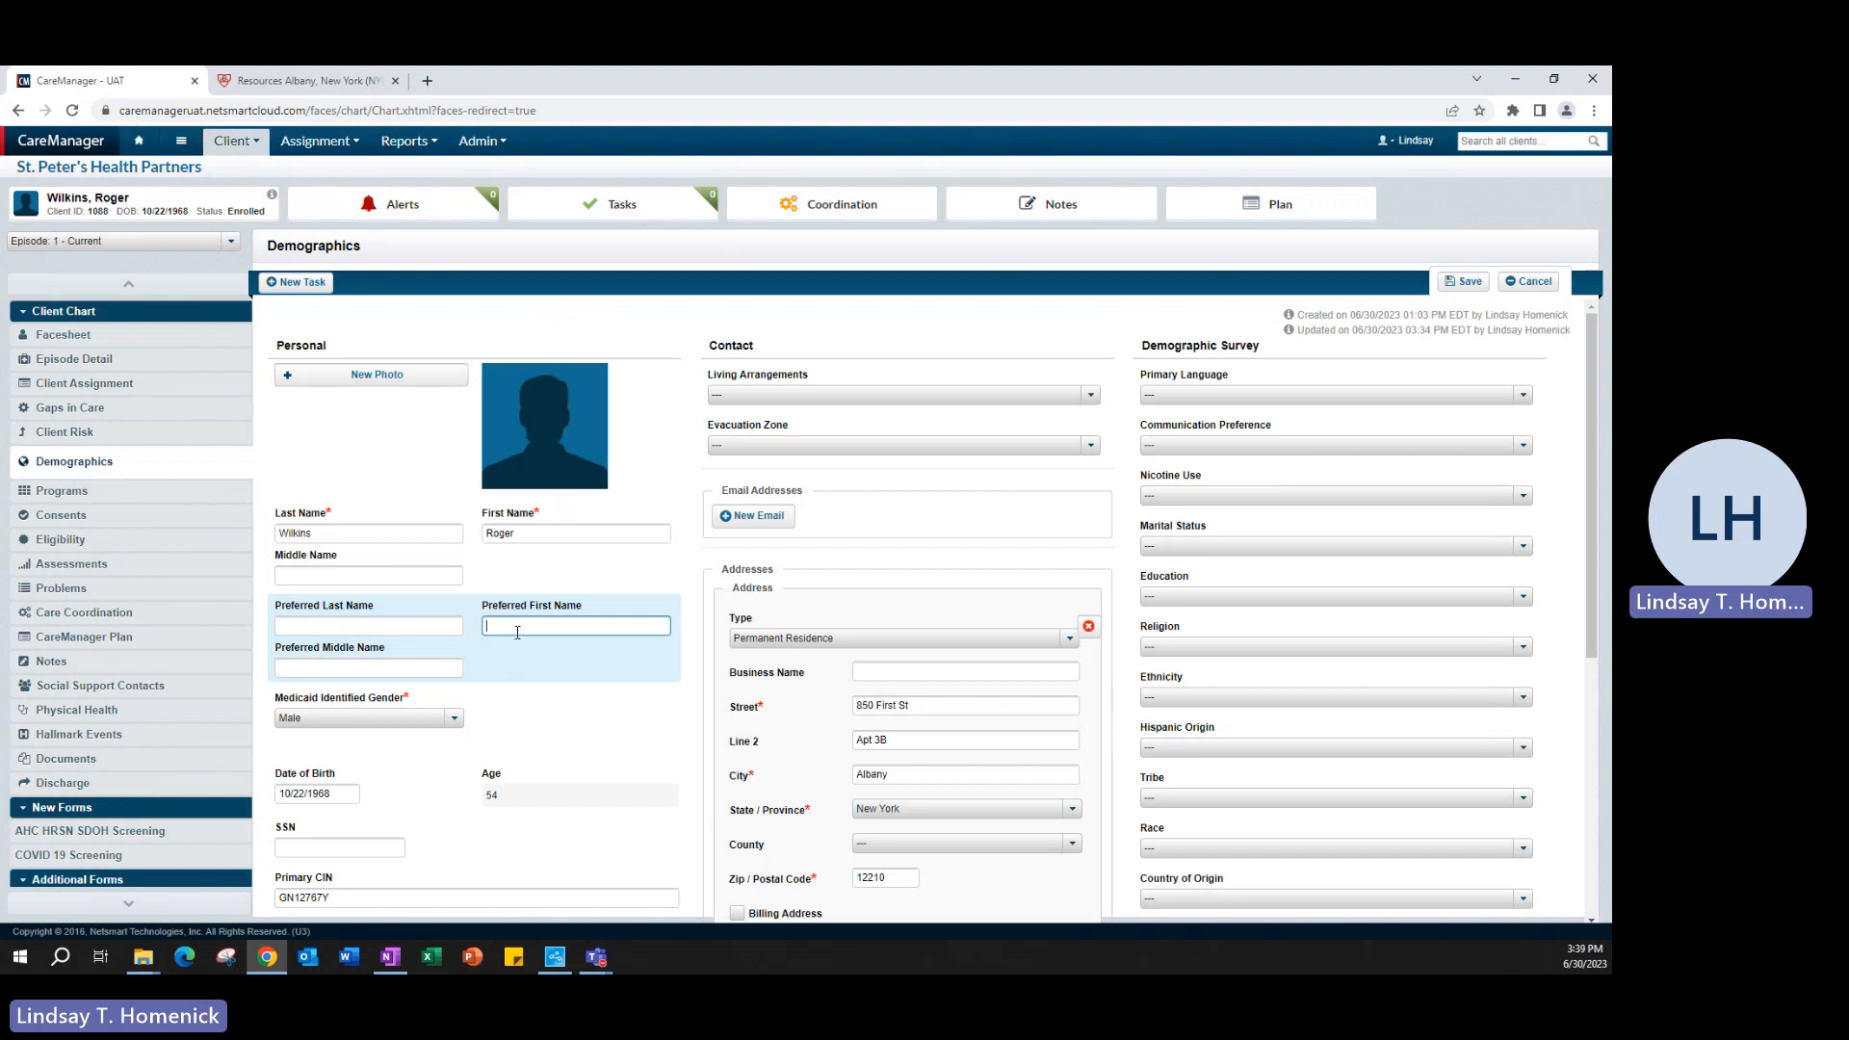
{"action": "type", "text": "Bob"}
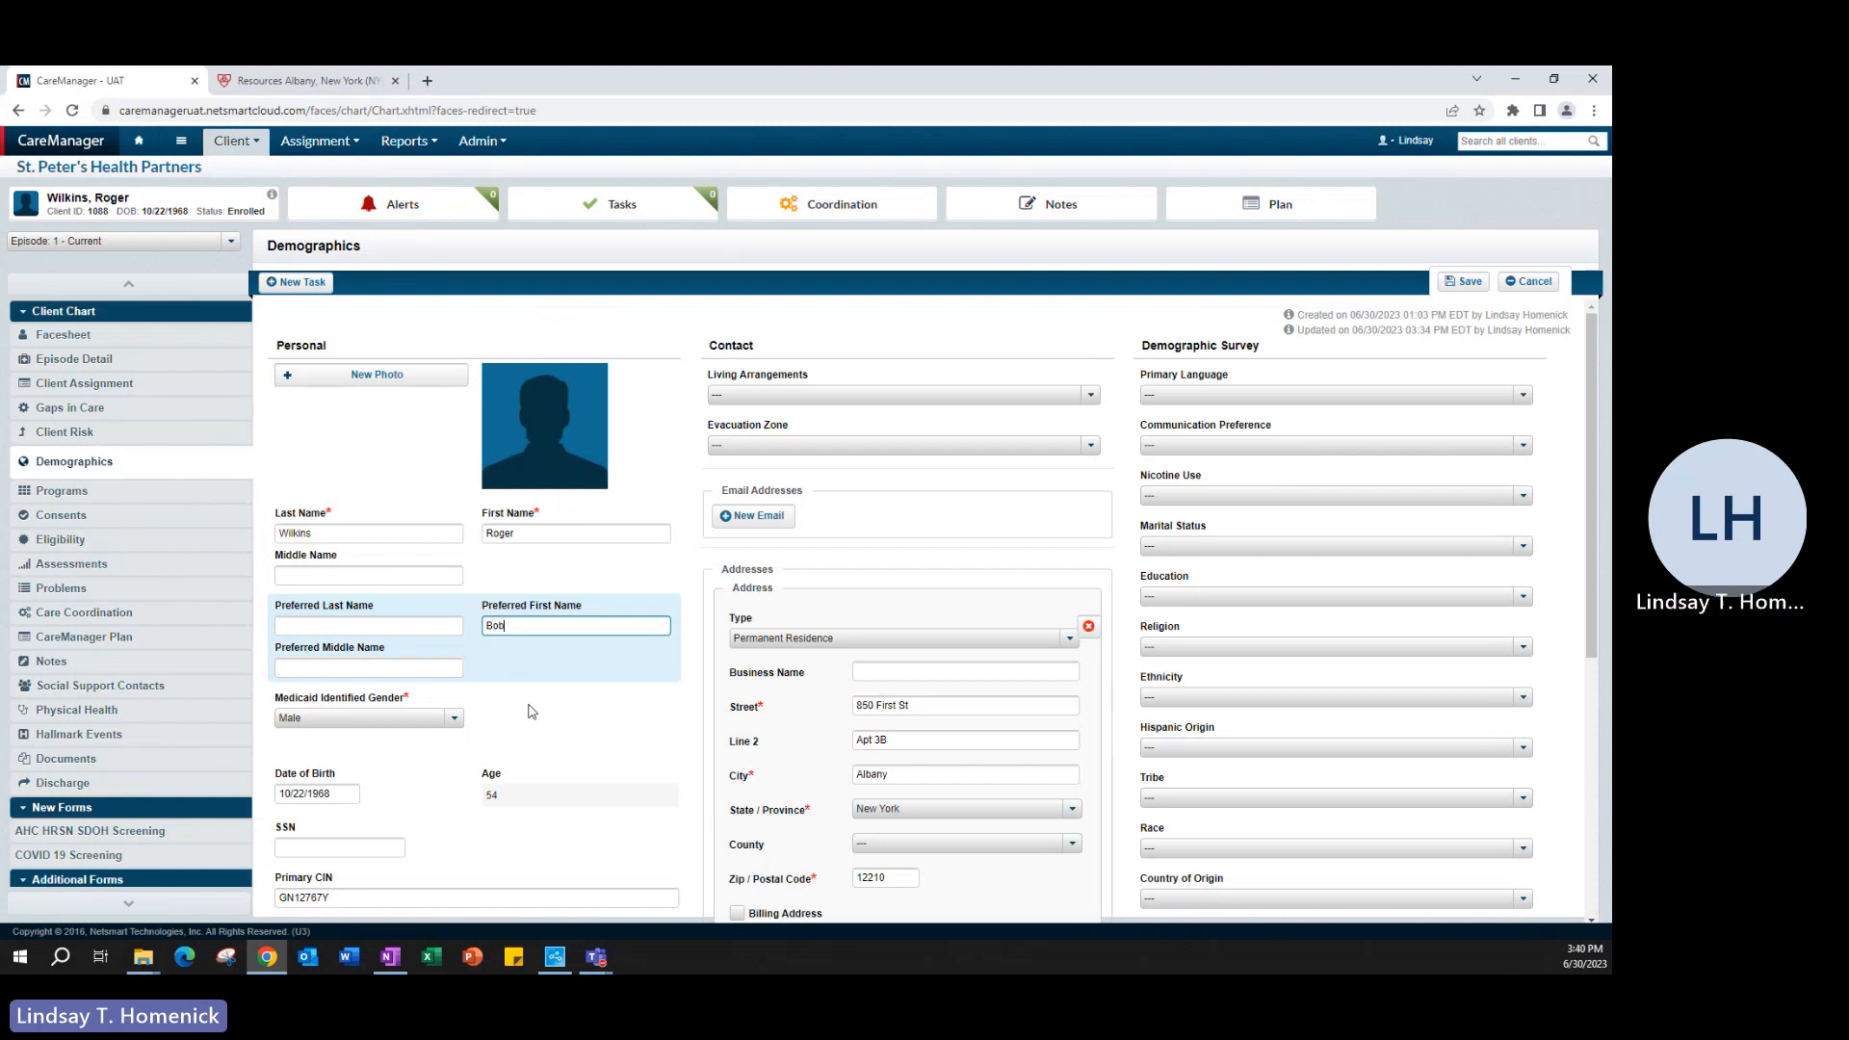
- Examine the Preferred Gender options and the SSN, Primary CIN, identifier and alias fields of the demographics form
{"action": "scroll", "coordinate": [491, 689], "scroll_direction": "down", "scroll_amount": 1}
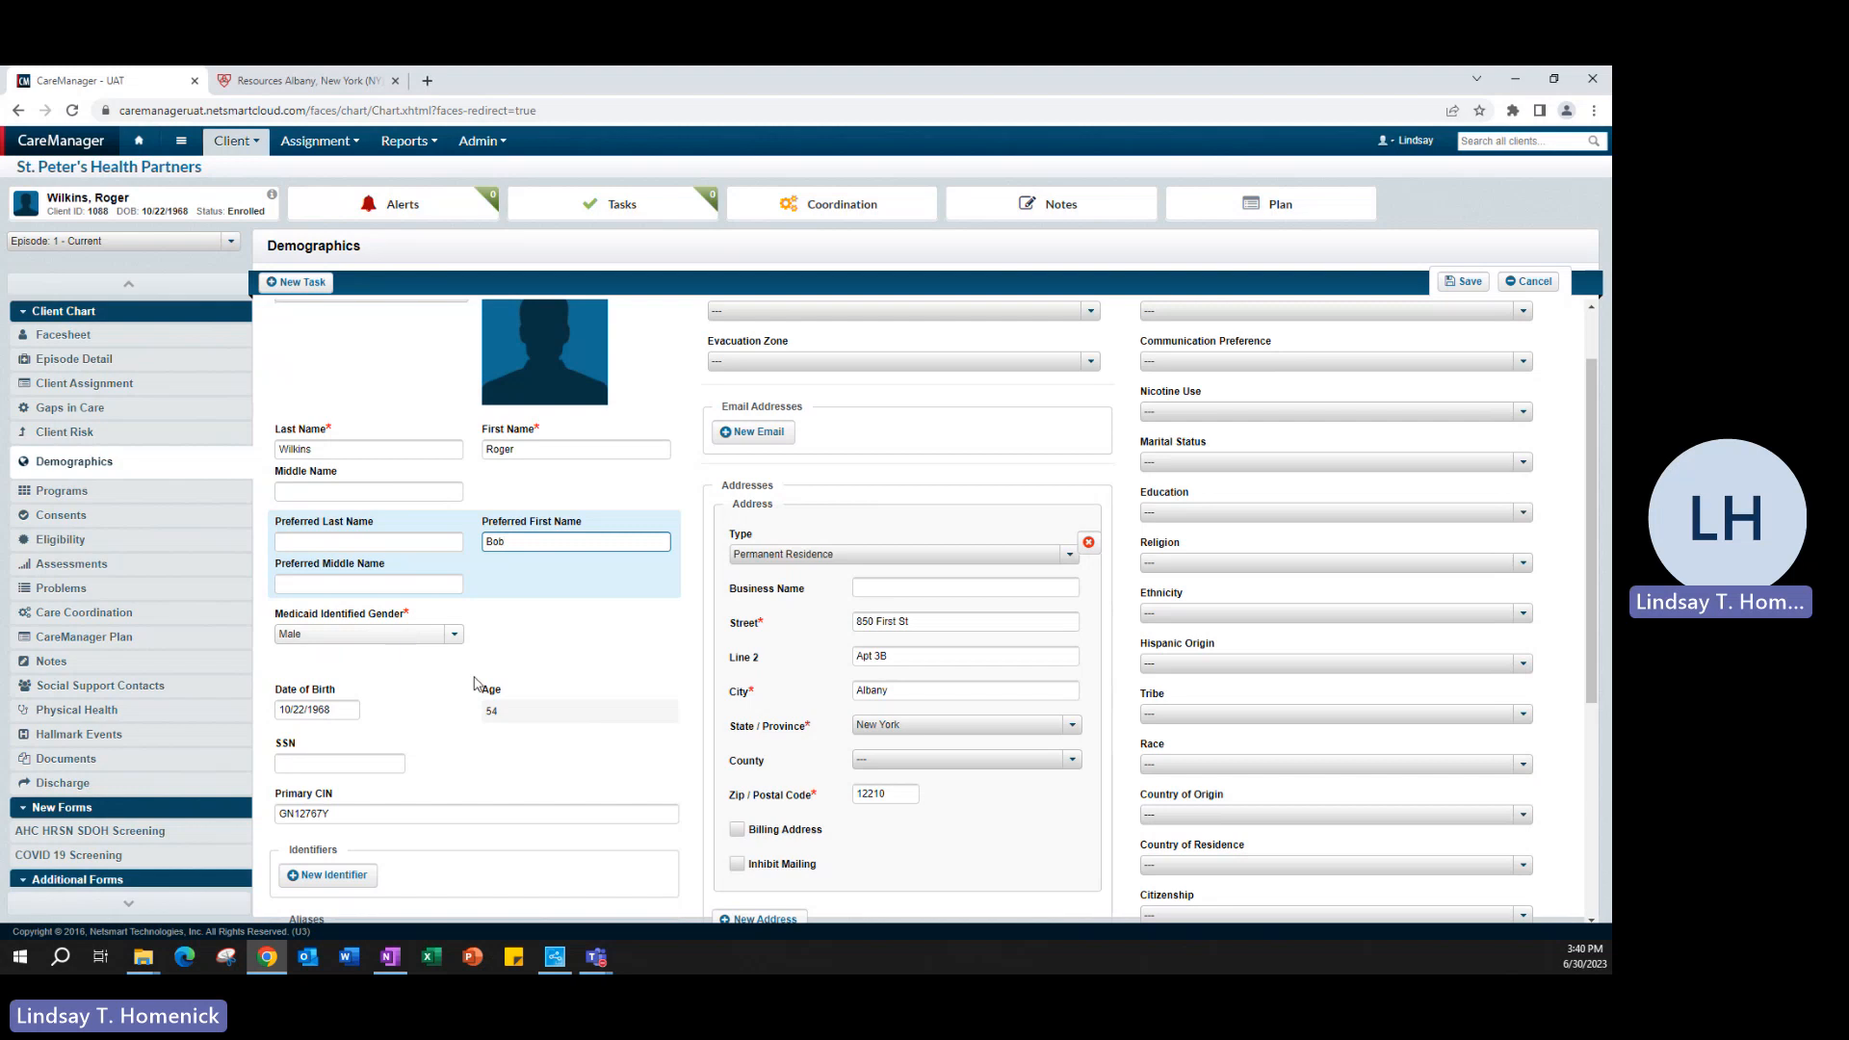
{"action": "scroll", "coordinate": [1316, 826], "scroll_direction": "down", "scroll_amount": 3}
{"action": "left_click", "coordinate": [1315, 826]}
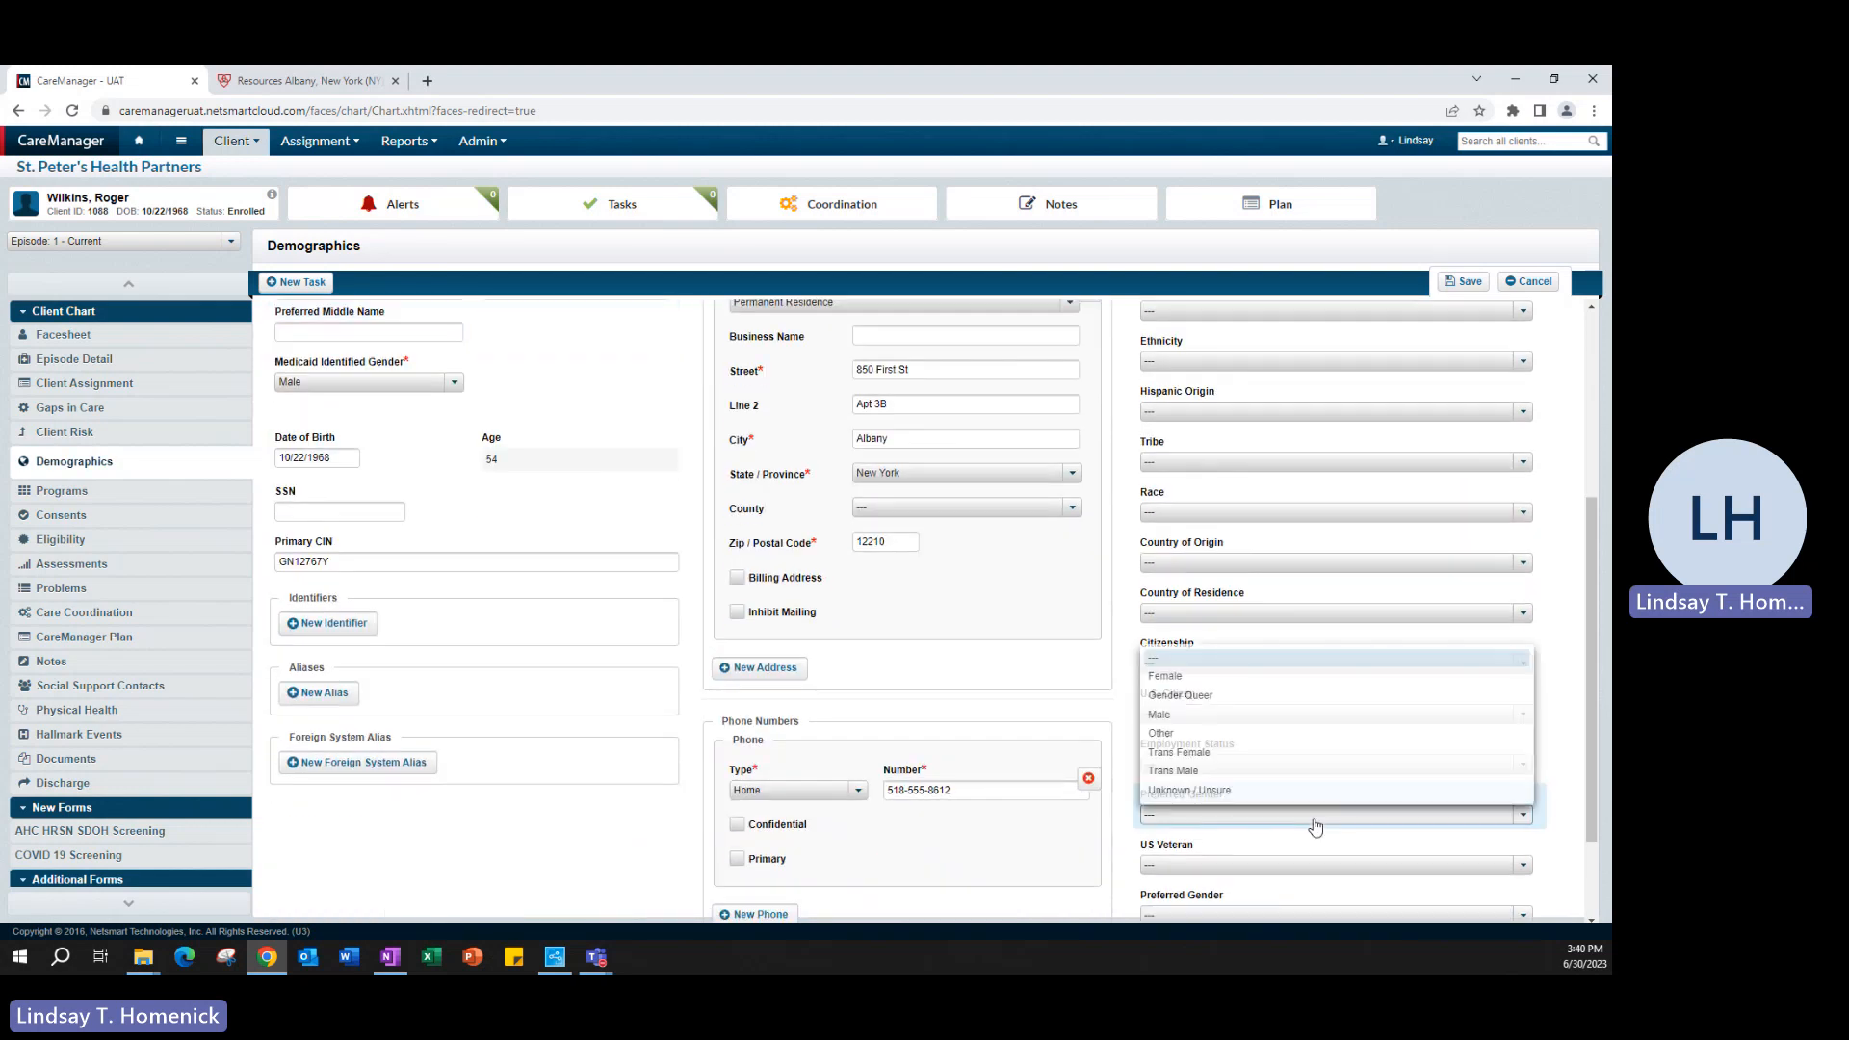
{"action": "left_click", "coordinate": [1313, 825]}
{"action": "scroll", "coordinate": [635, 767], "scroll_direction": "up", "scroll_amount": 3}
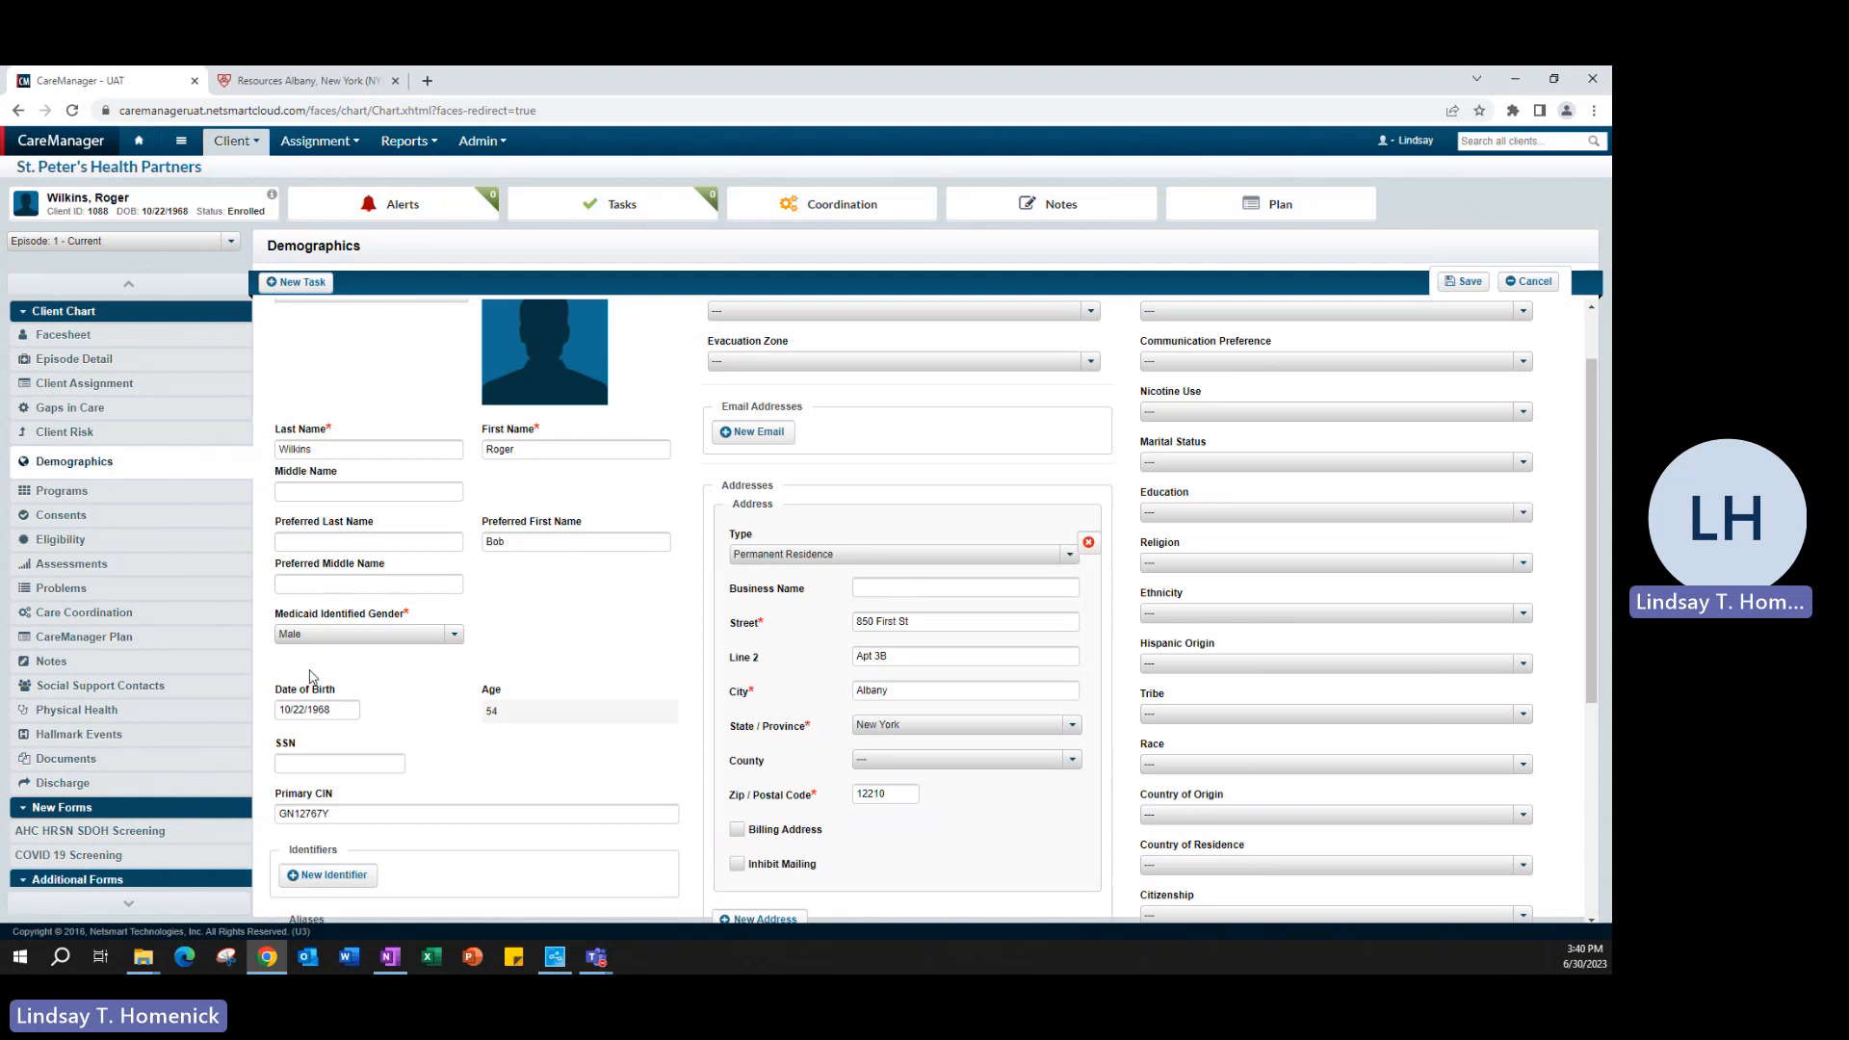
{"action": "scroll", "coordinate": [378, 716], "scroll_direction": "down", "scroll_amount": 1}
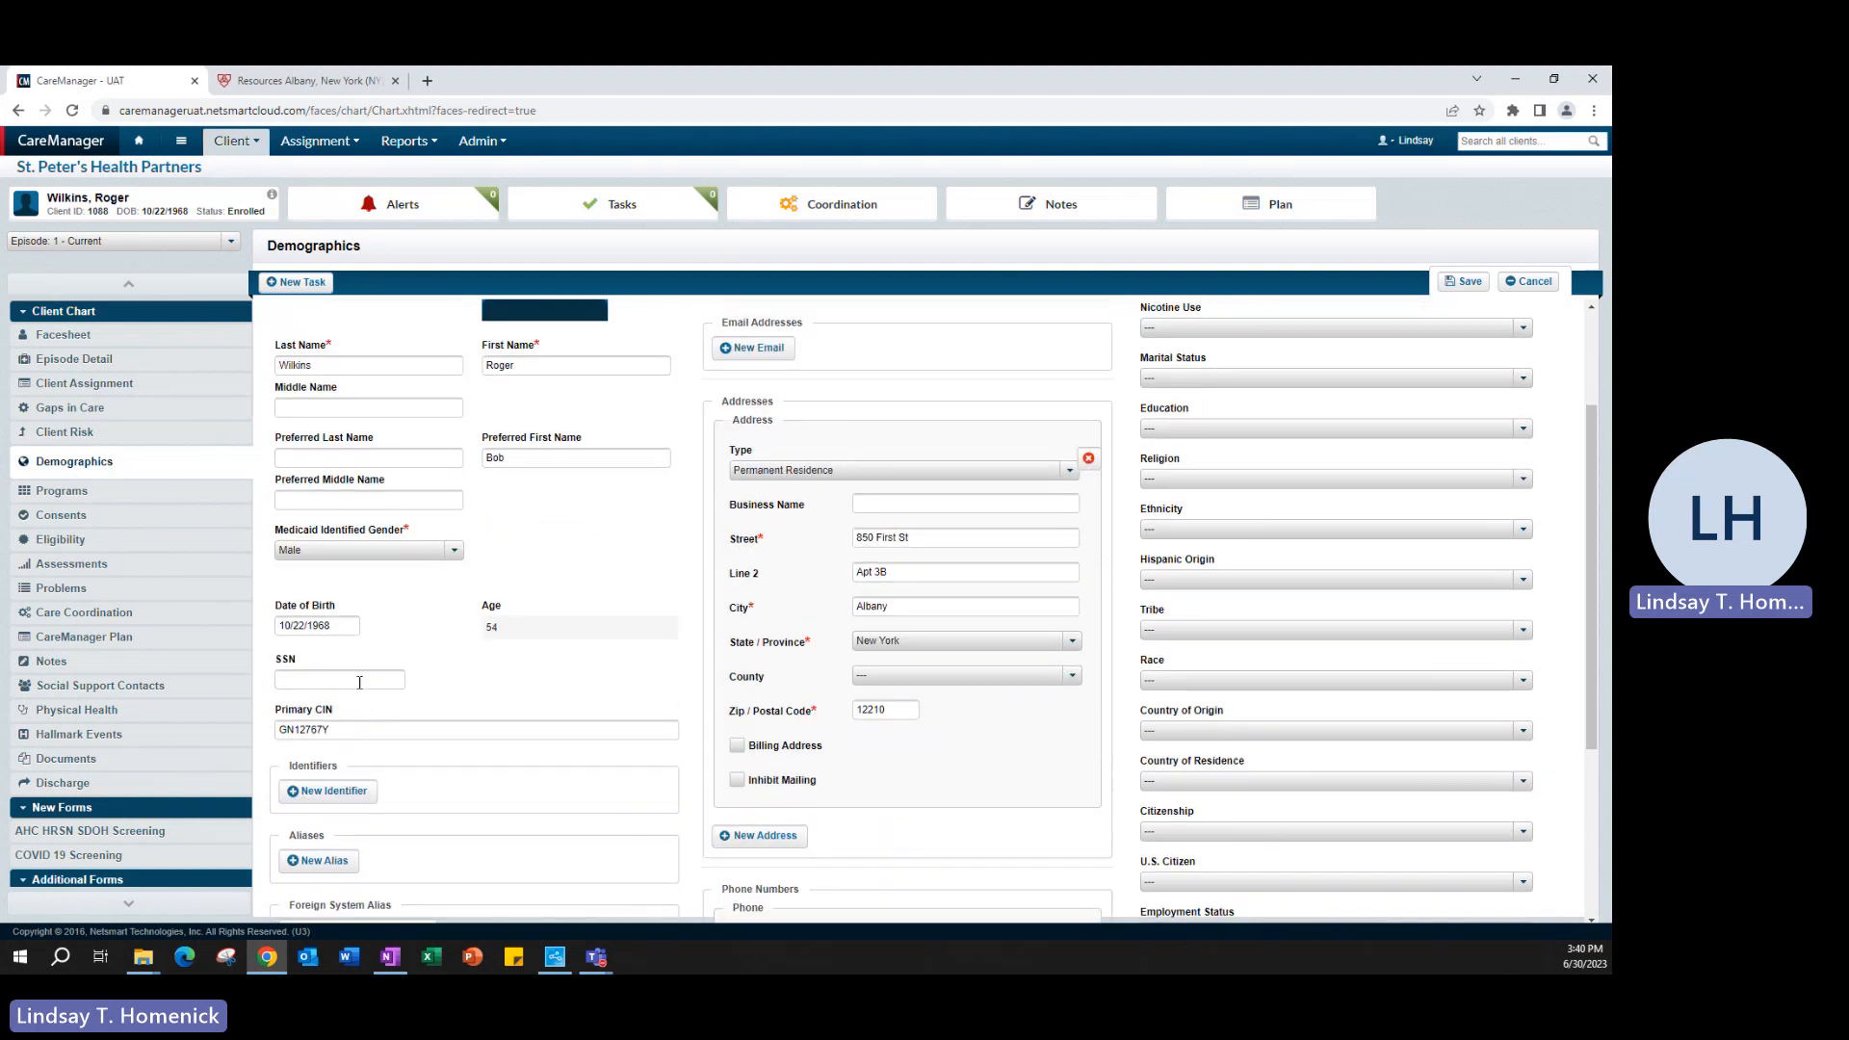
{"action": "left_click", "coordinate": [359, 682]}
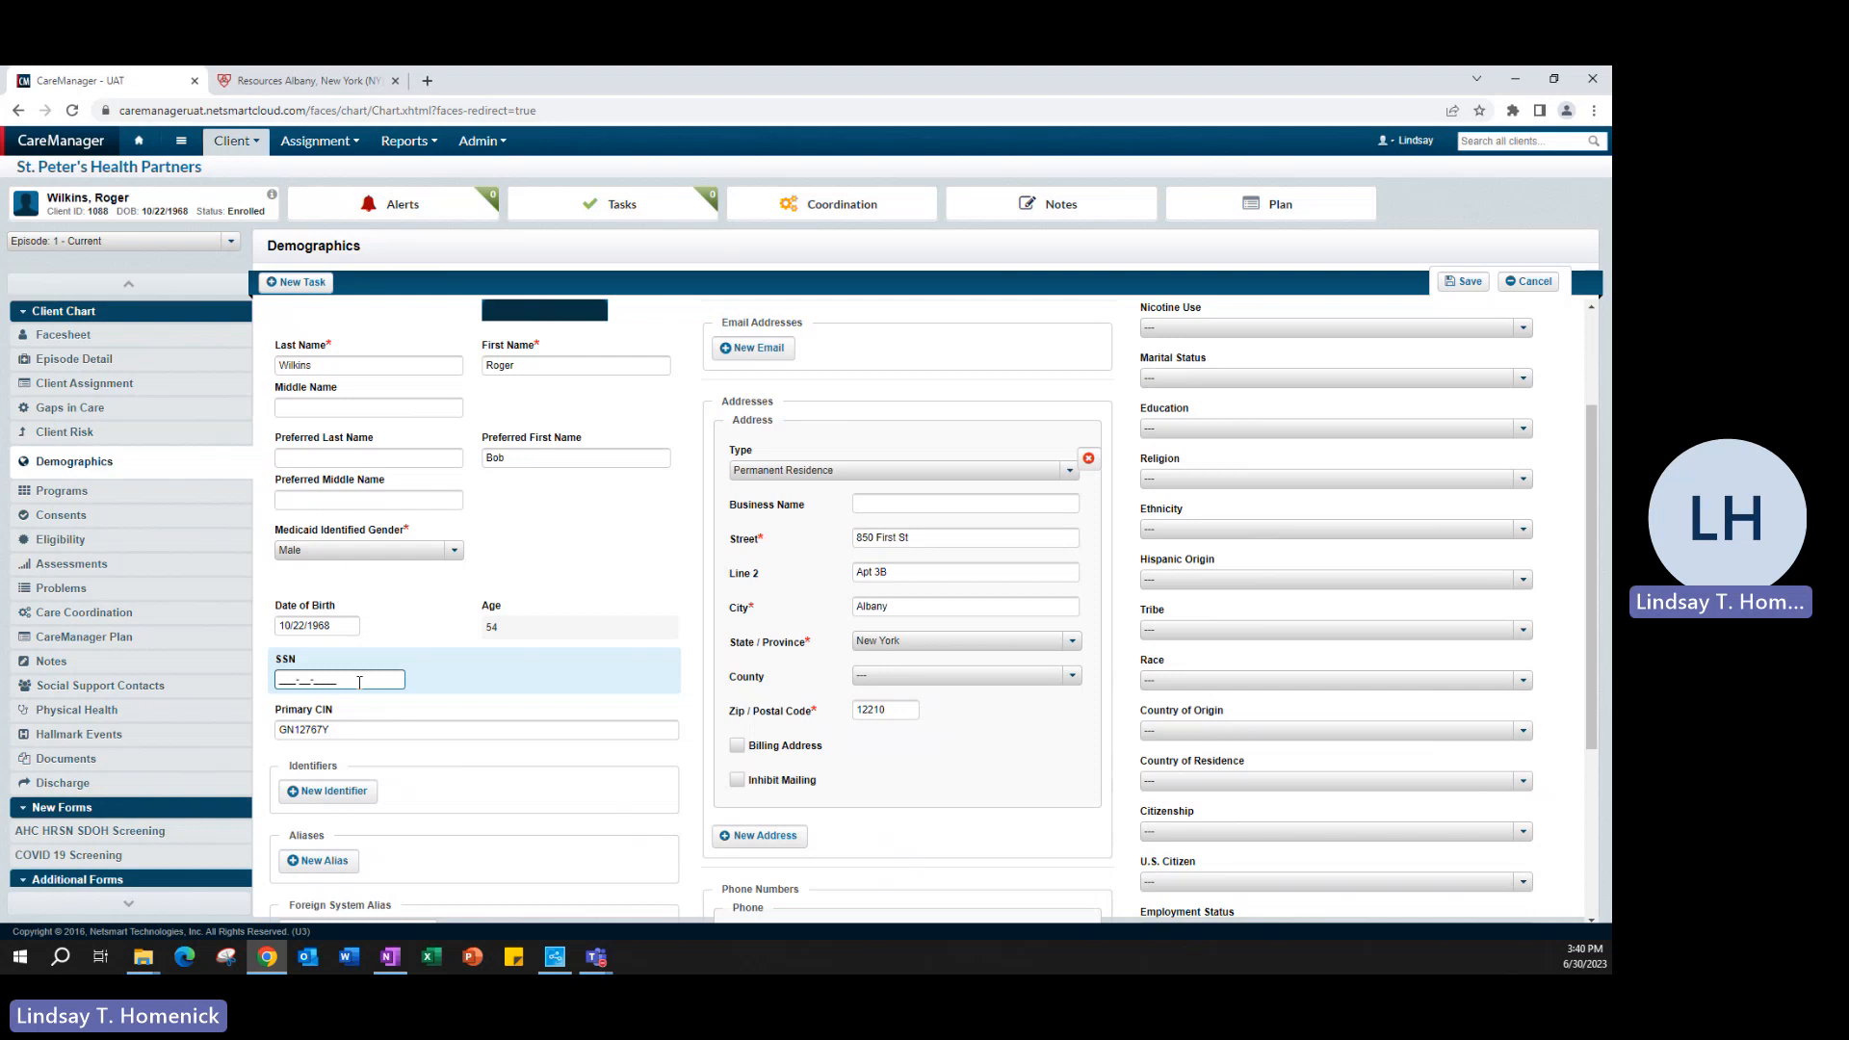
{"action": "left_click", "coordinate": [469, 680]}
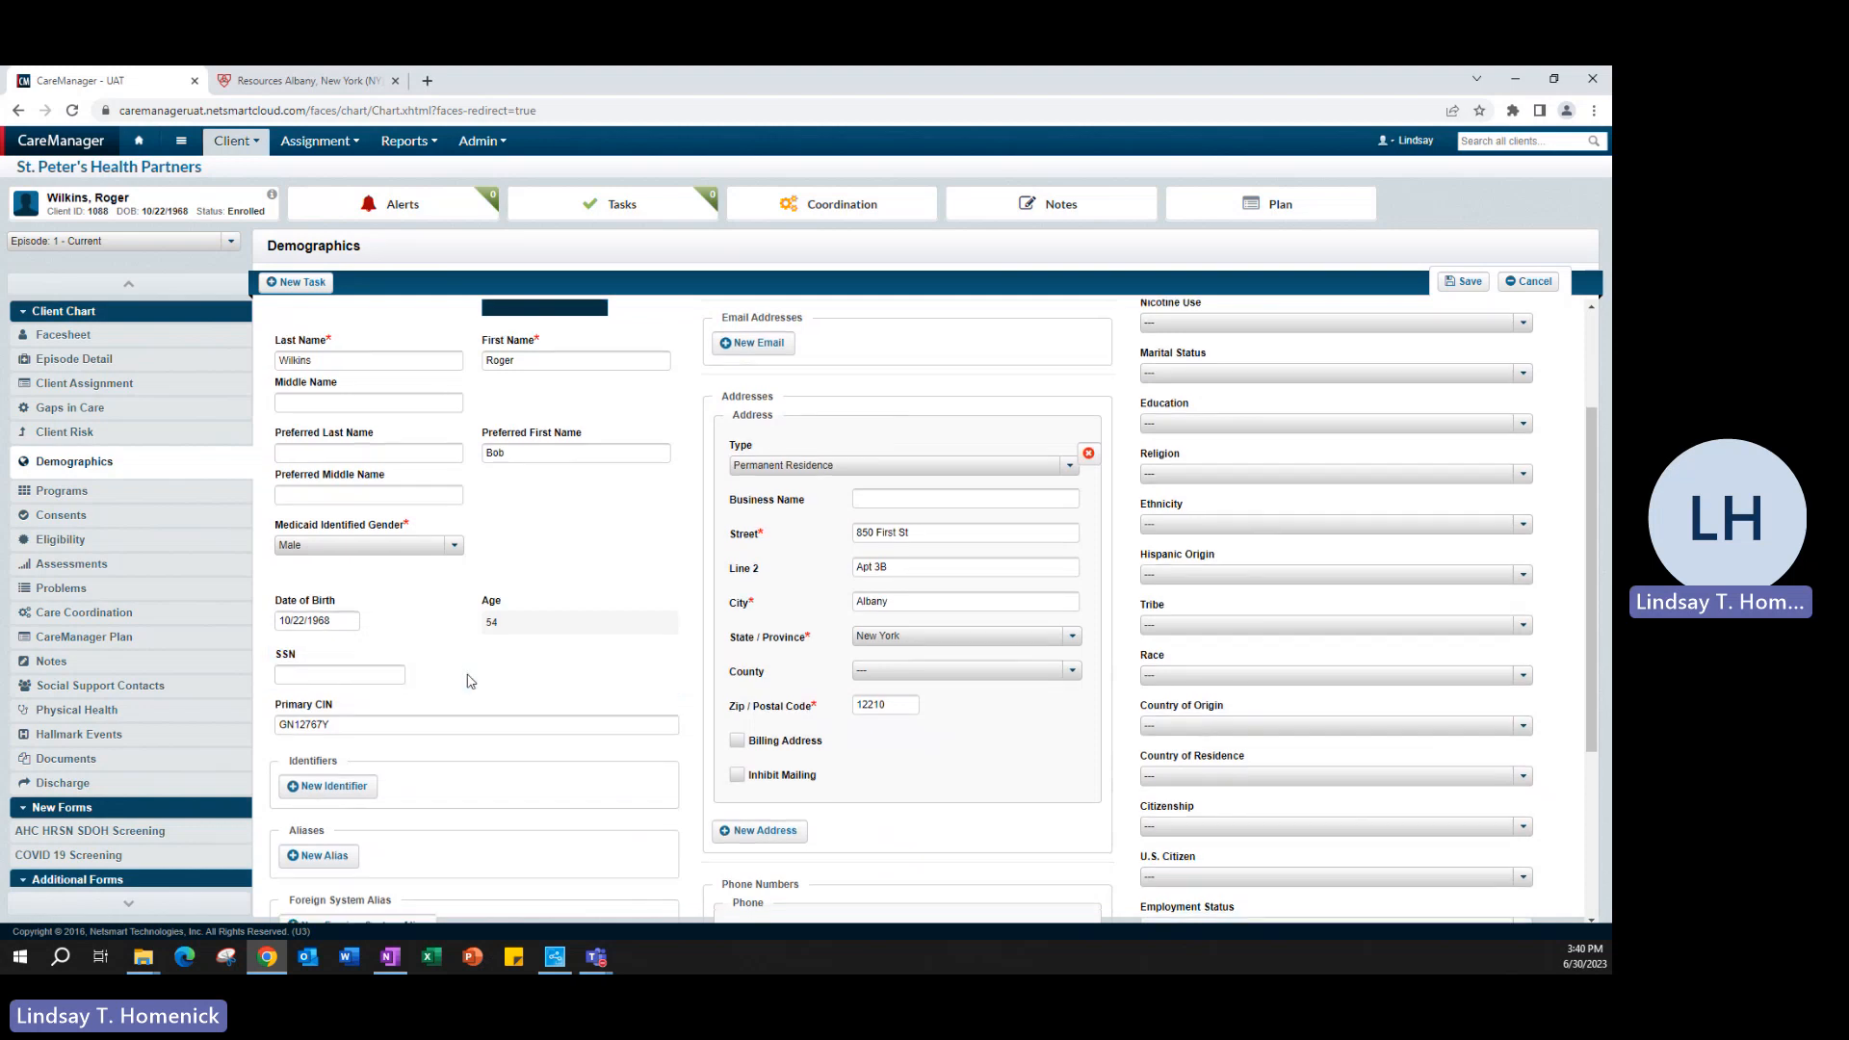
{"action": "scroll", "coordinate": [469, 680], "scroll_direction": "down", "scroll_amount": 1}
{"action": "left_click", "coordinate": [381, 647]}
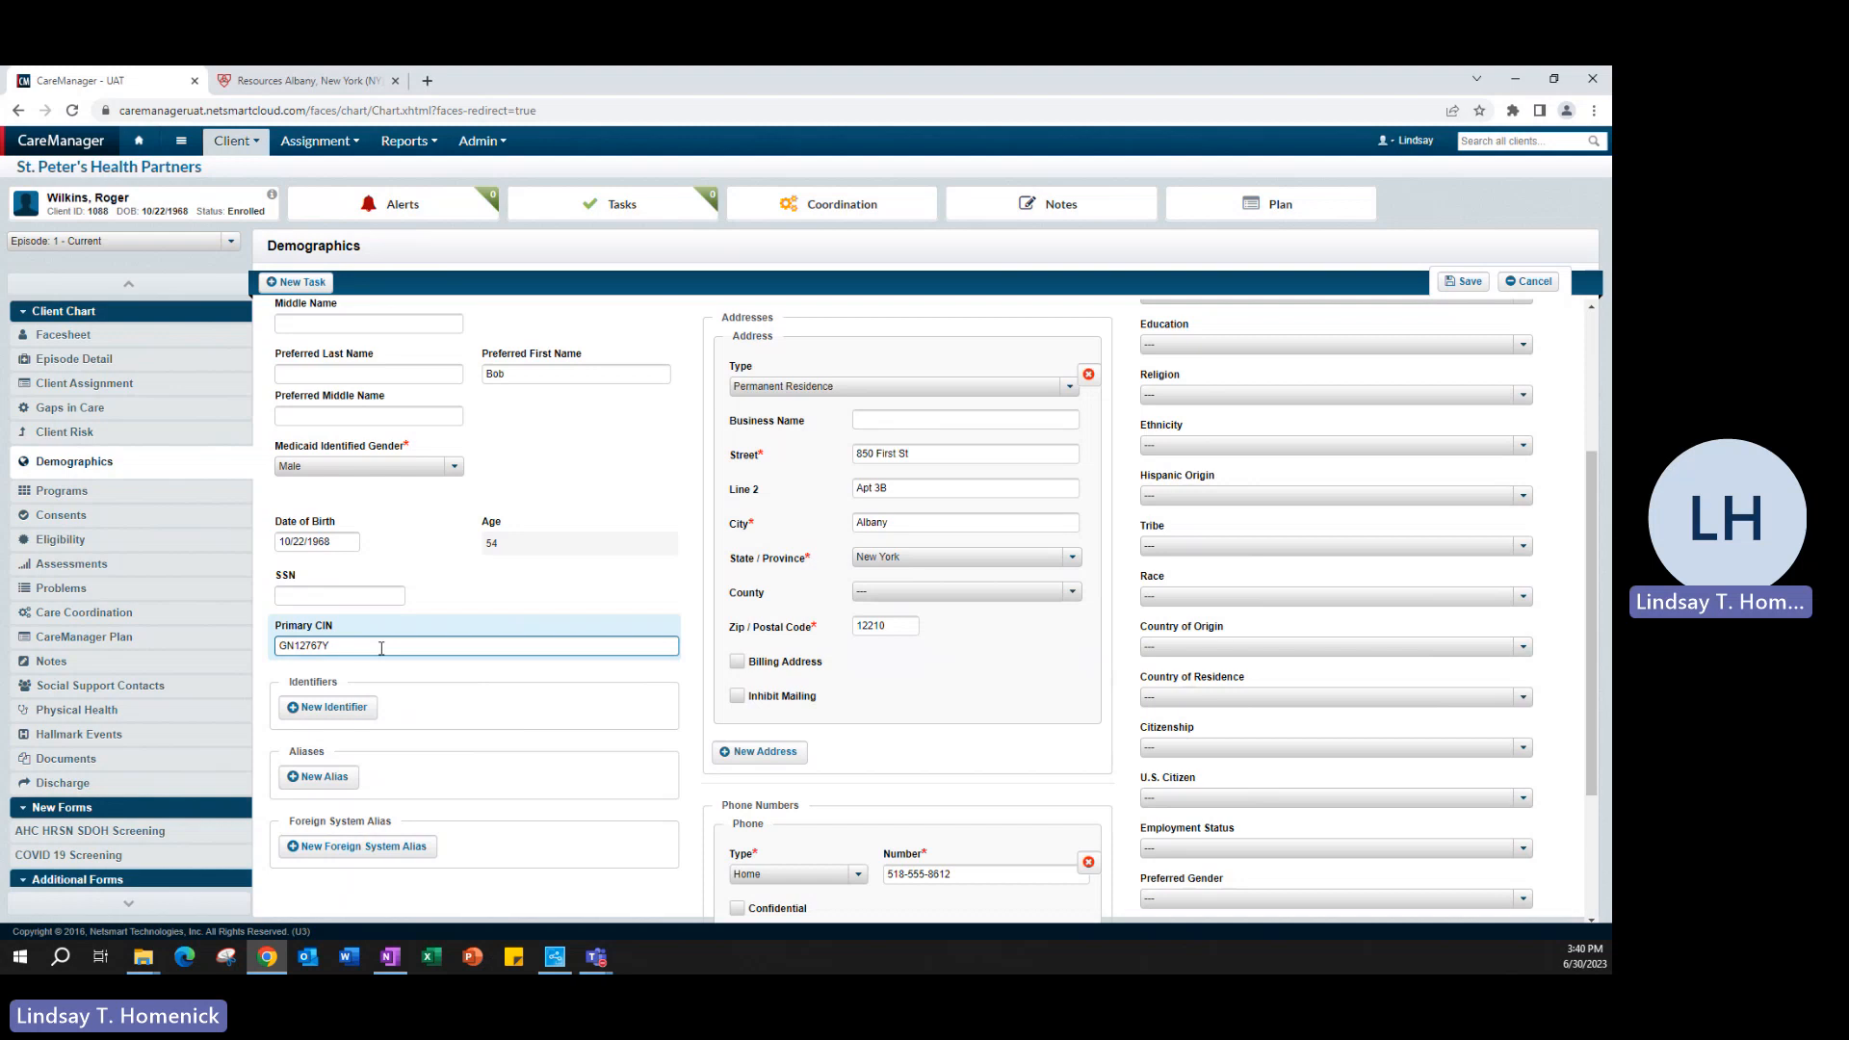
{"action": "left_click", "coordinate": [474, 607]}
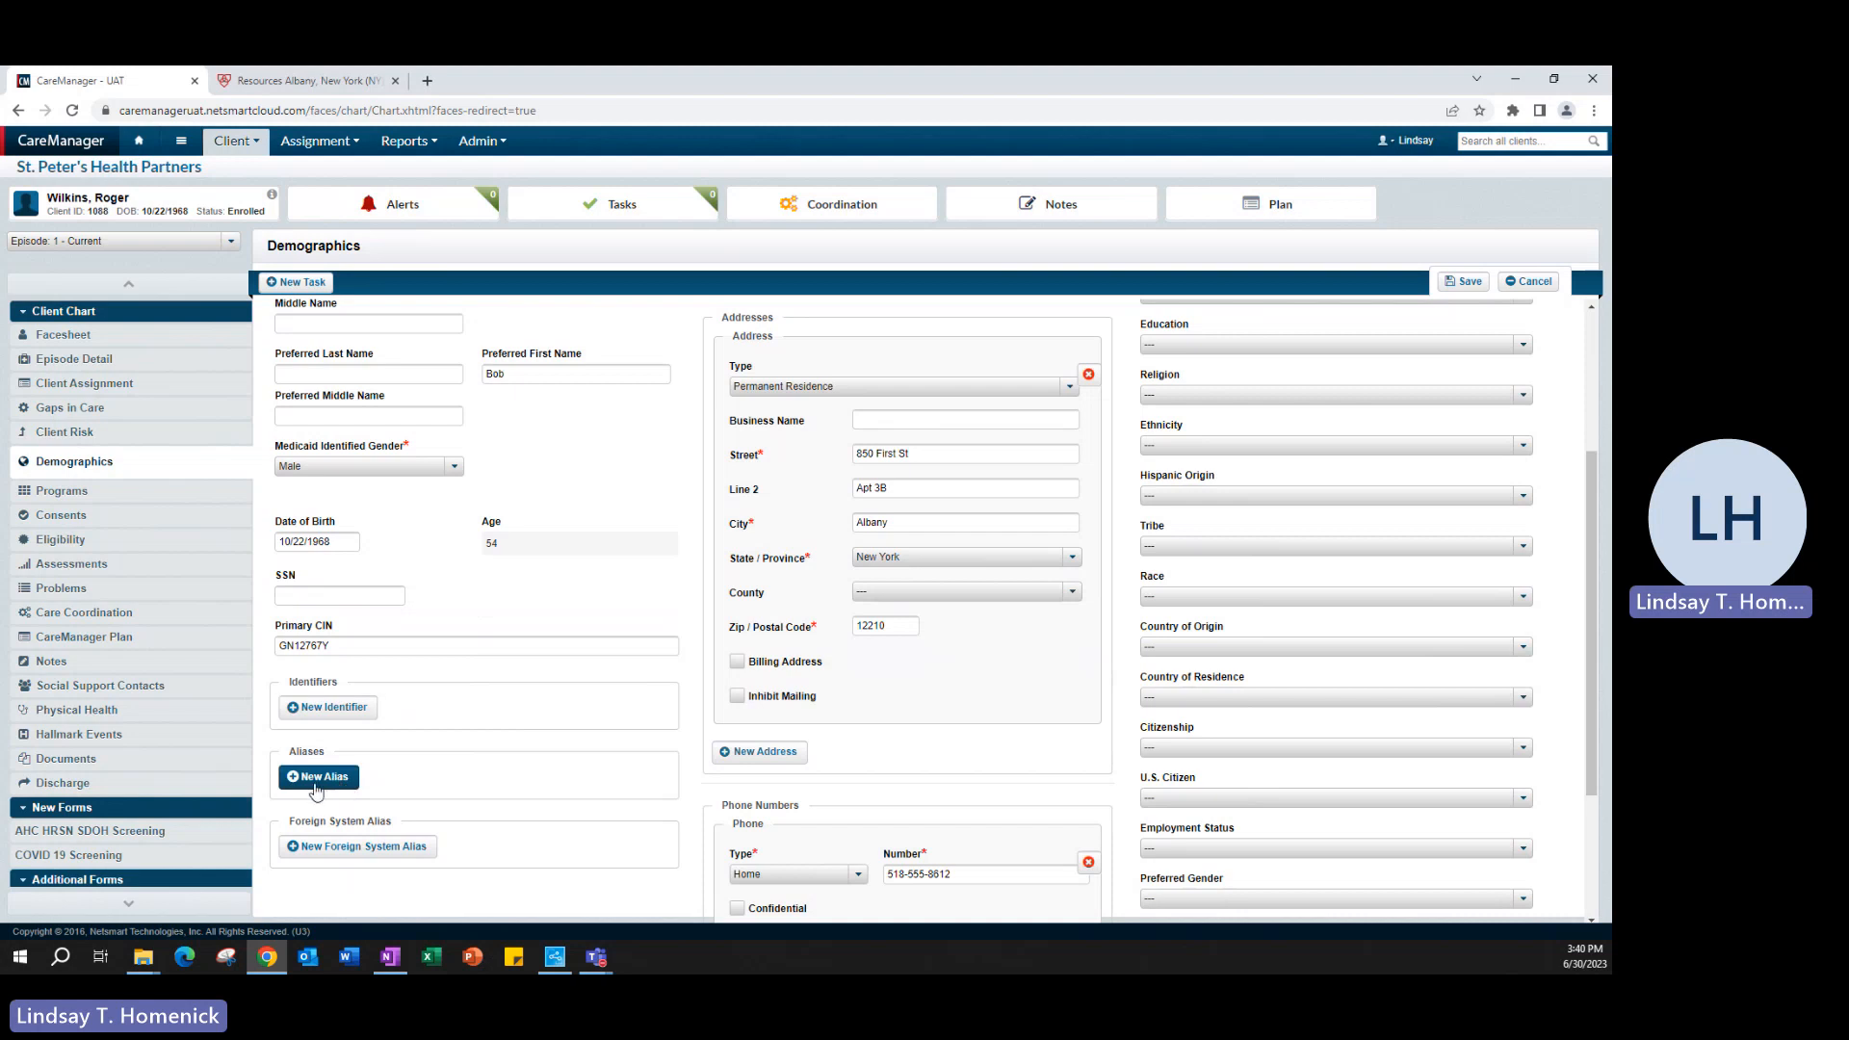
{"action": "scroll", "coordinate": [375, 713], "scroll_direction": "up", "scroll_amount": 1}
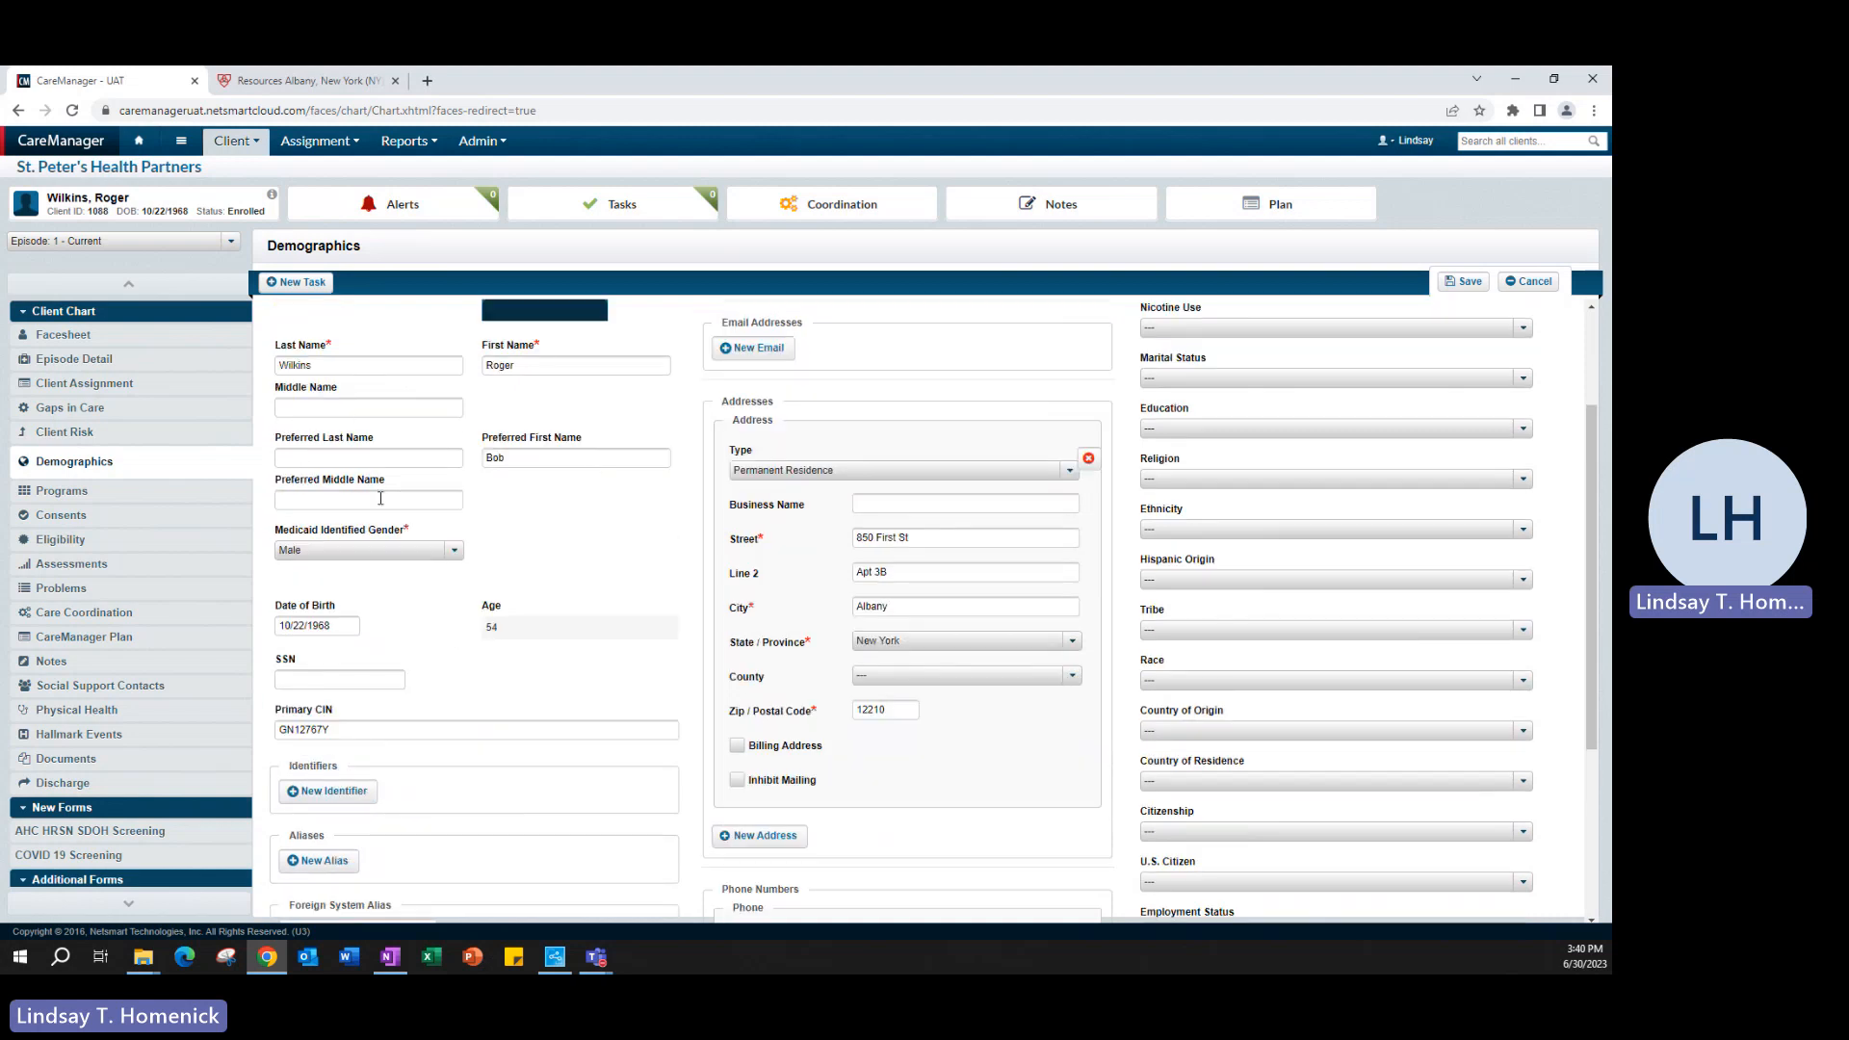
{"action": "scroll", "coordinate": [313, 775], "scroll_direction": "down", "scroll_amount": 1}
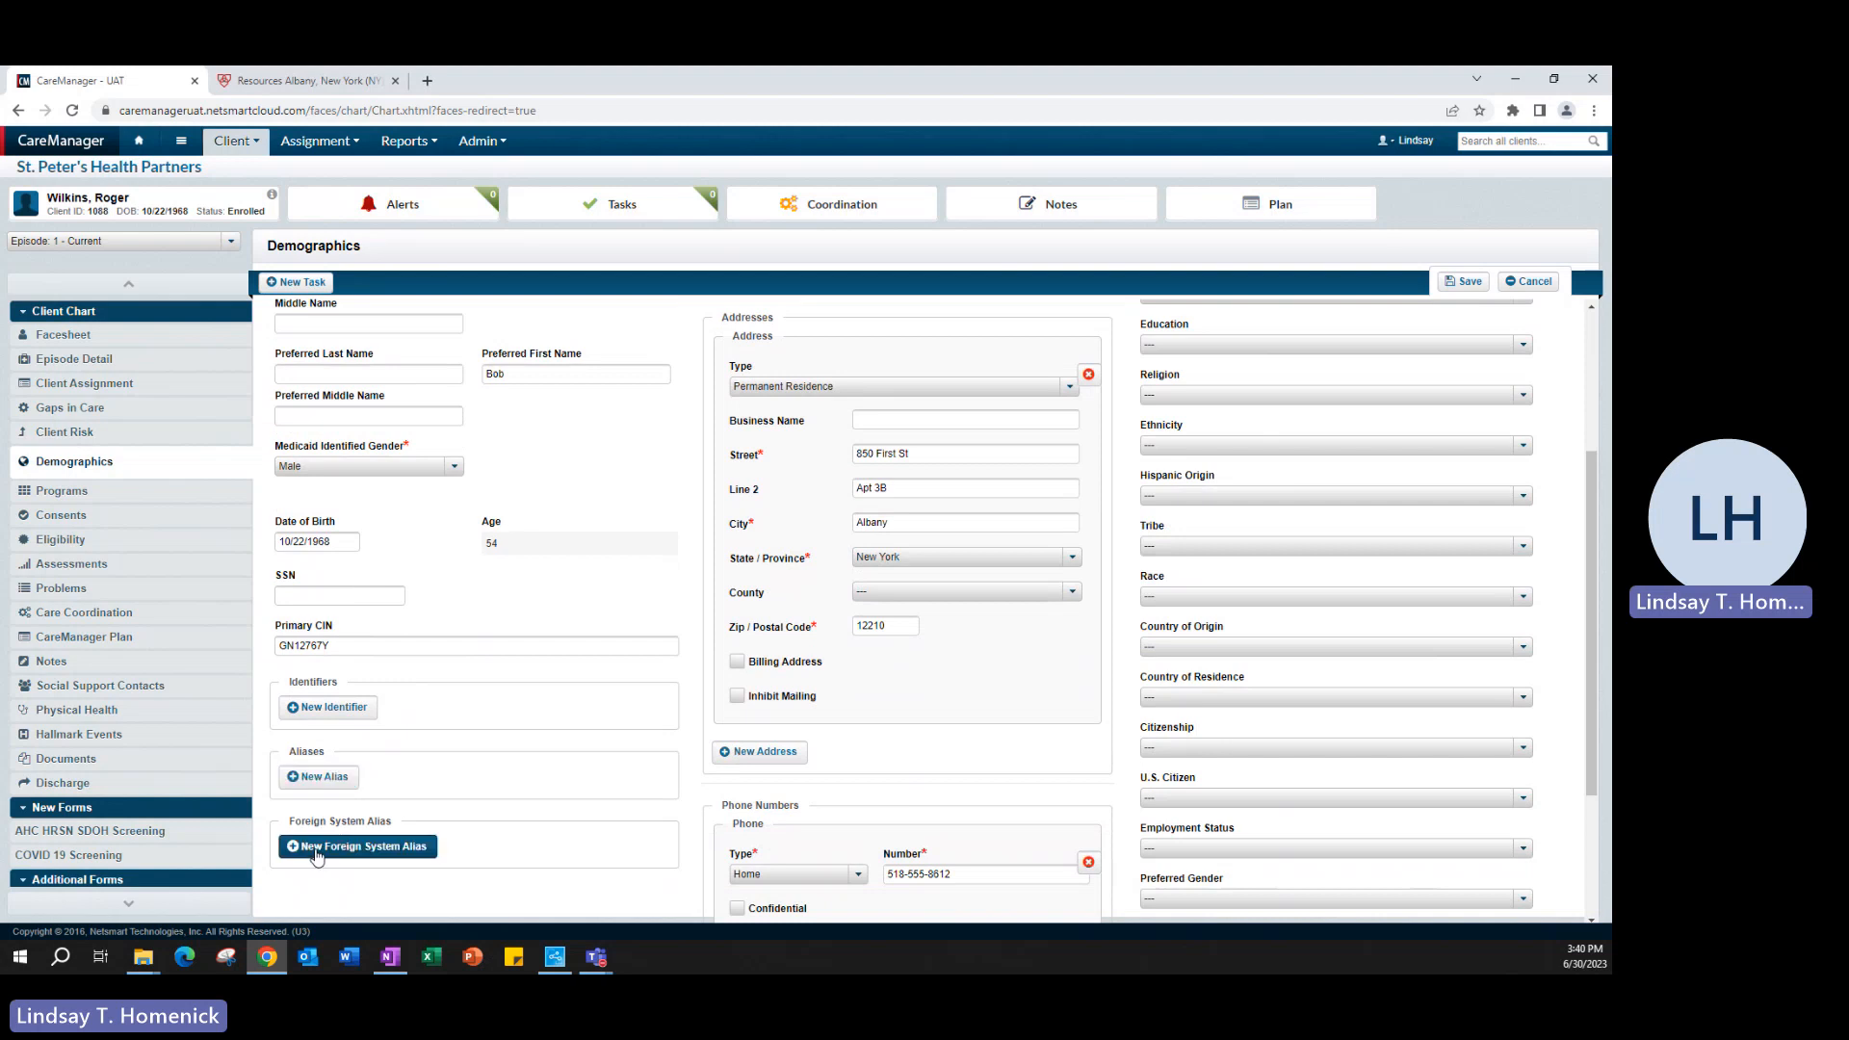
- Add an identifier of type Access to Firearms with the text "Gins in the residence"
{"action": "left_click", "coordinate": [313, 708]}
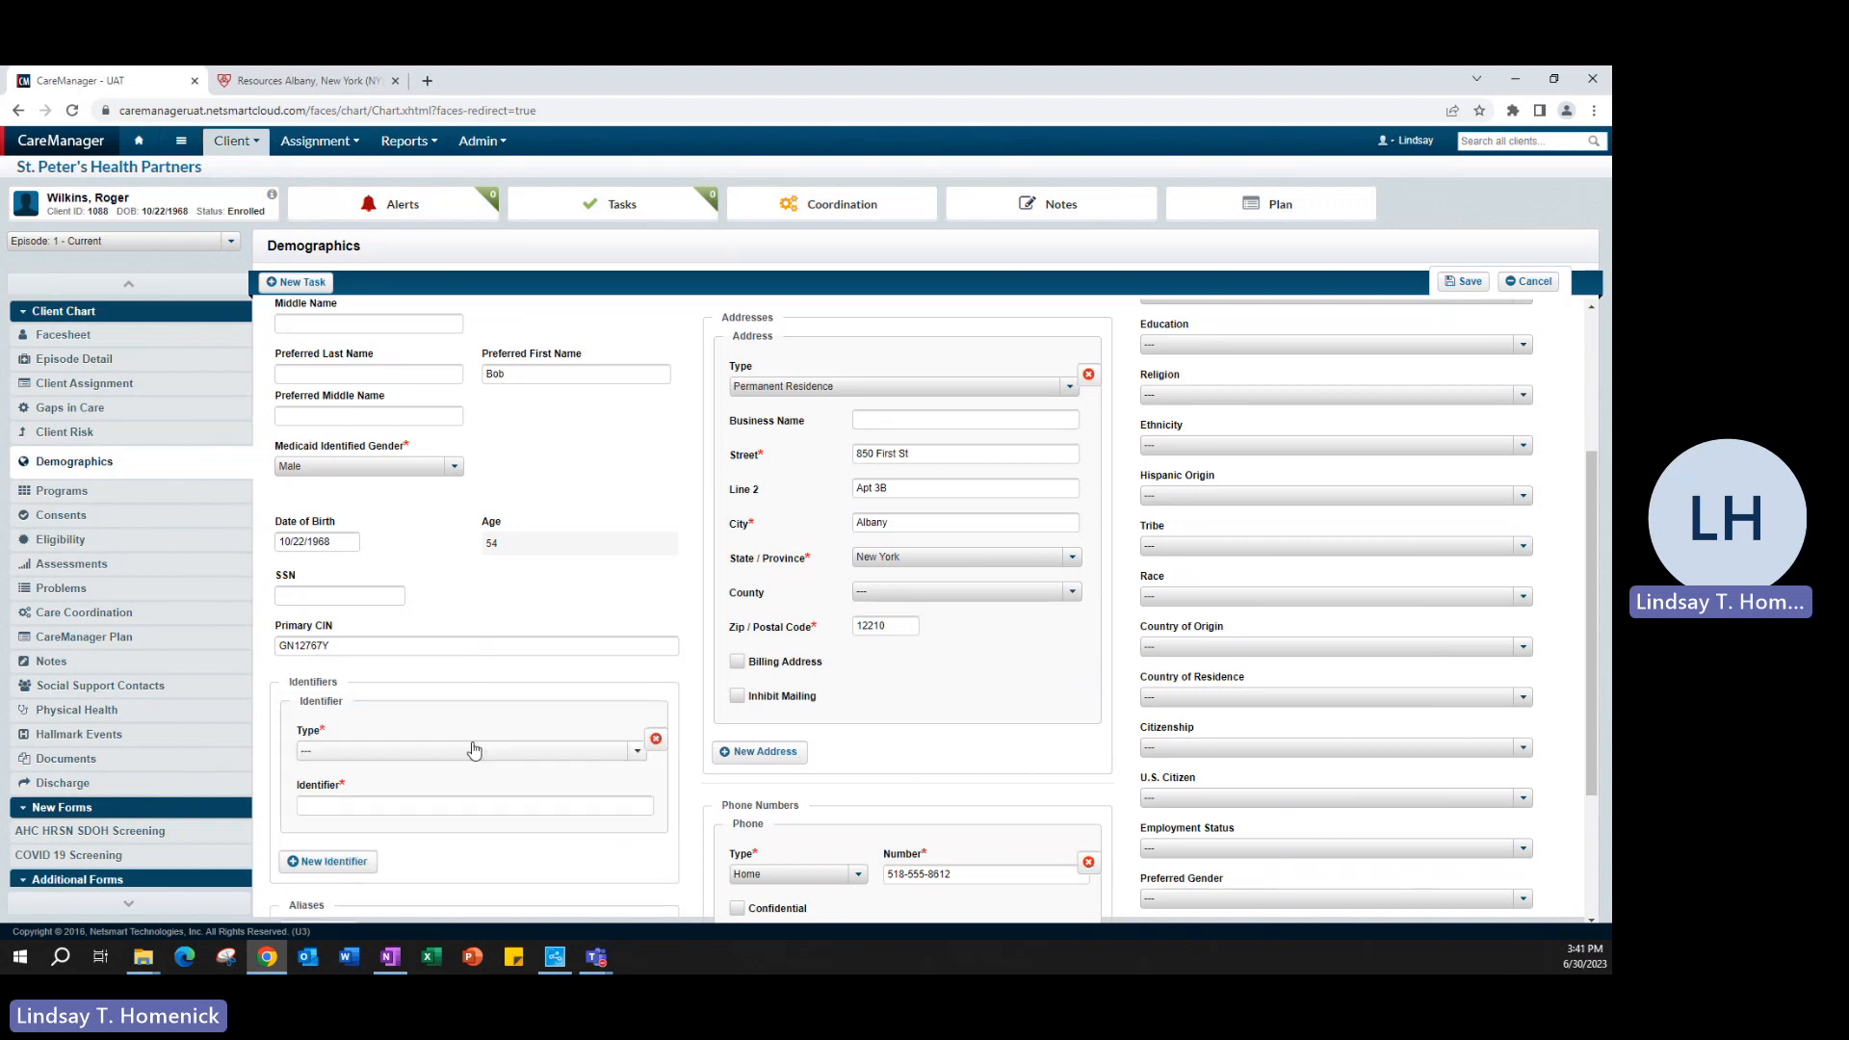
{"action": "scroll", "coordinate": [474, 750], "scroll_direction": "down", "scroll_amount": 1}
{"action": "scroll", "coordinate": [474, 750], "scroll_direction": "down", "scroll_amount": 2}
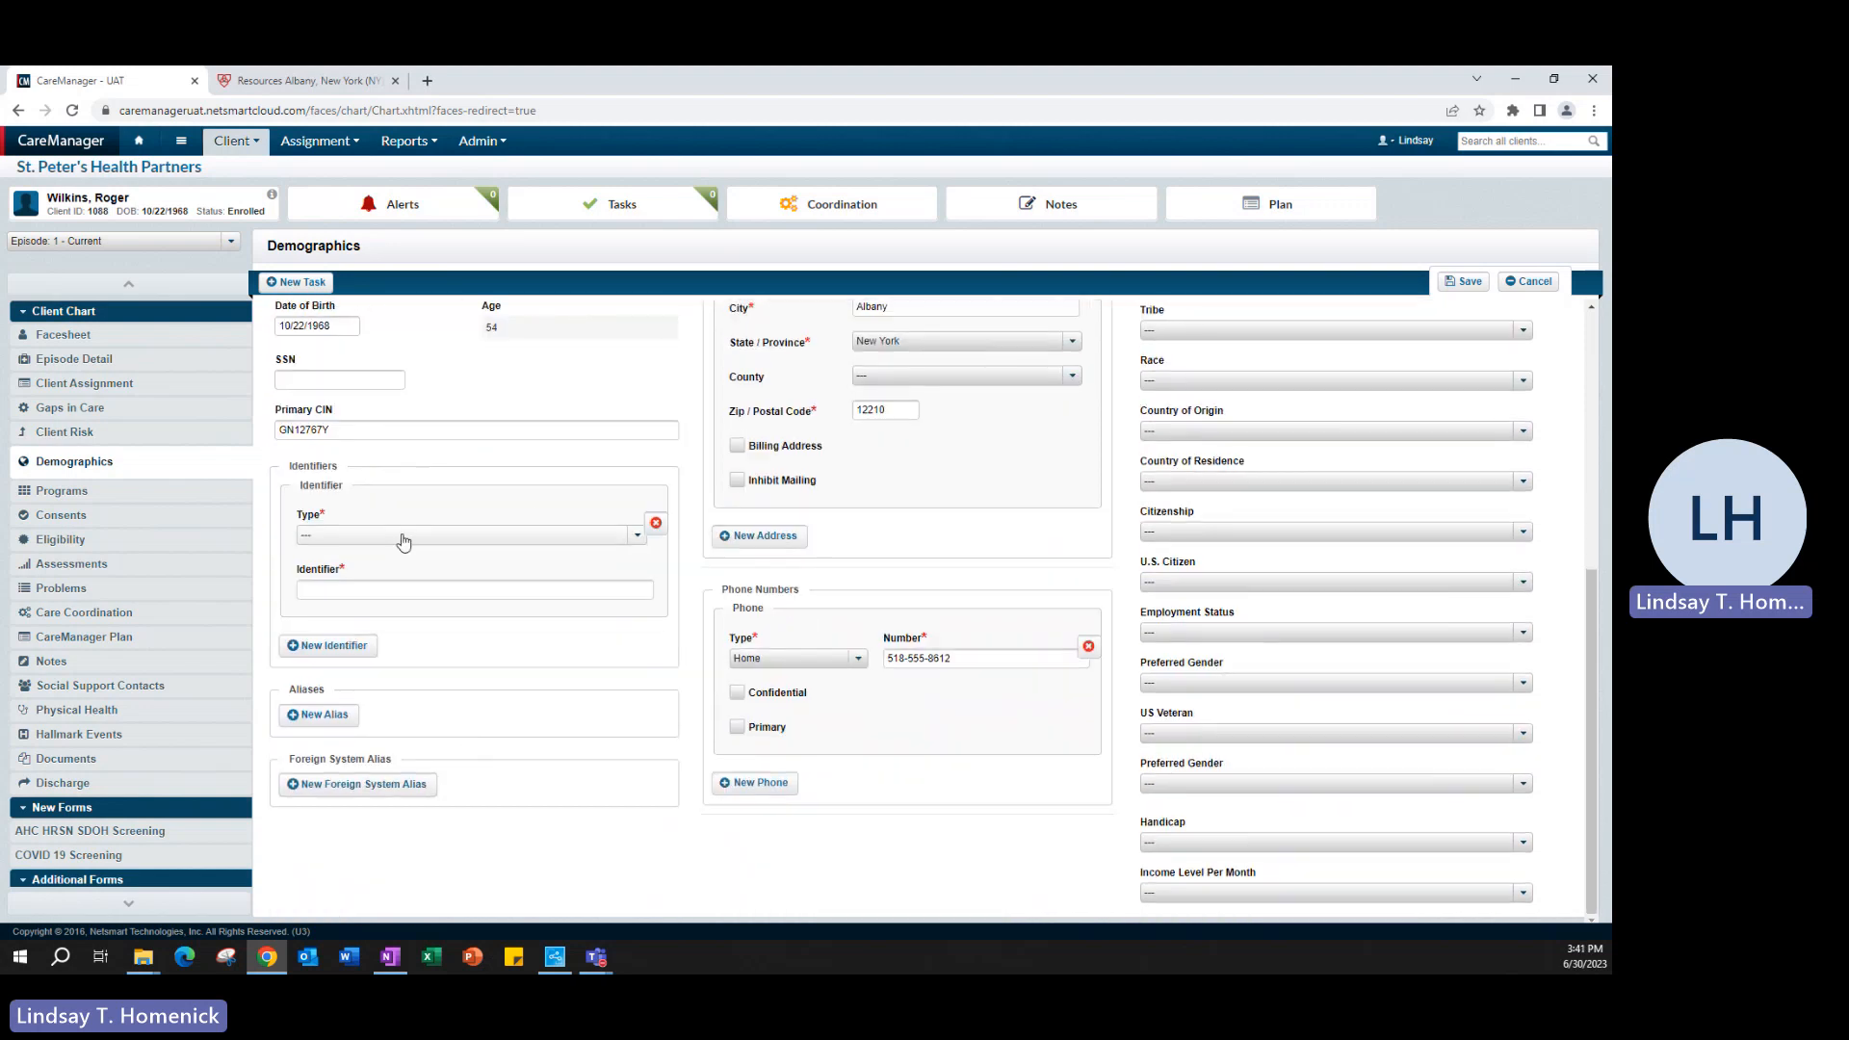
{"action": "left_click", "coordinate": [402, 537]}
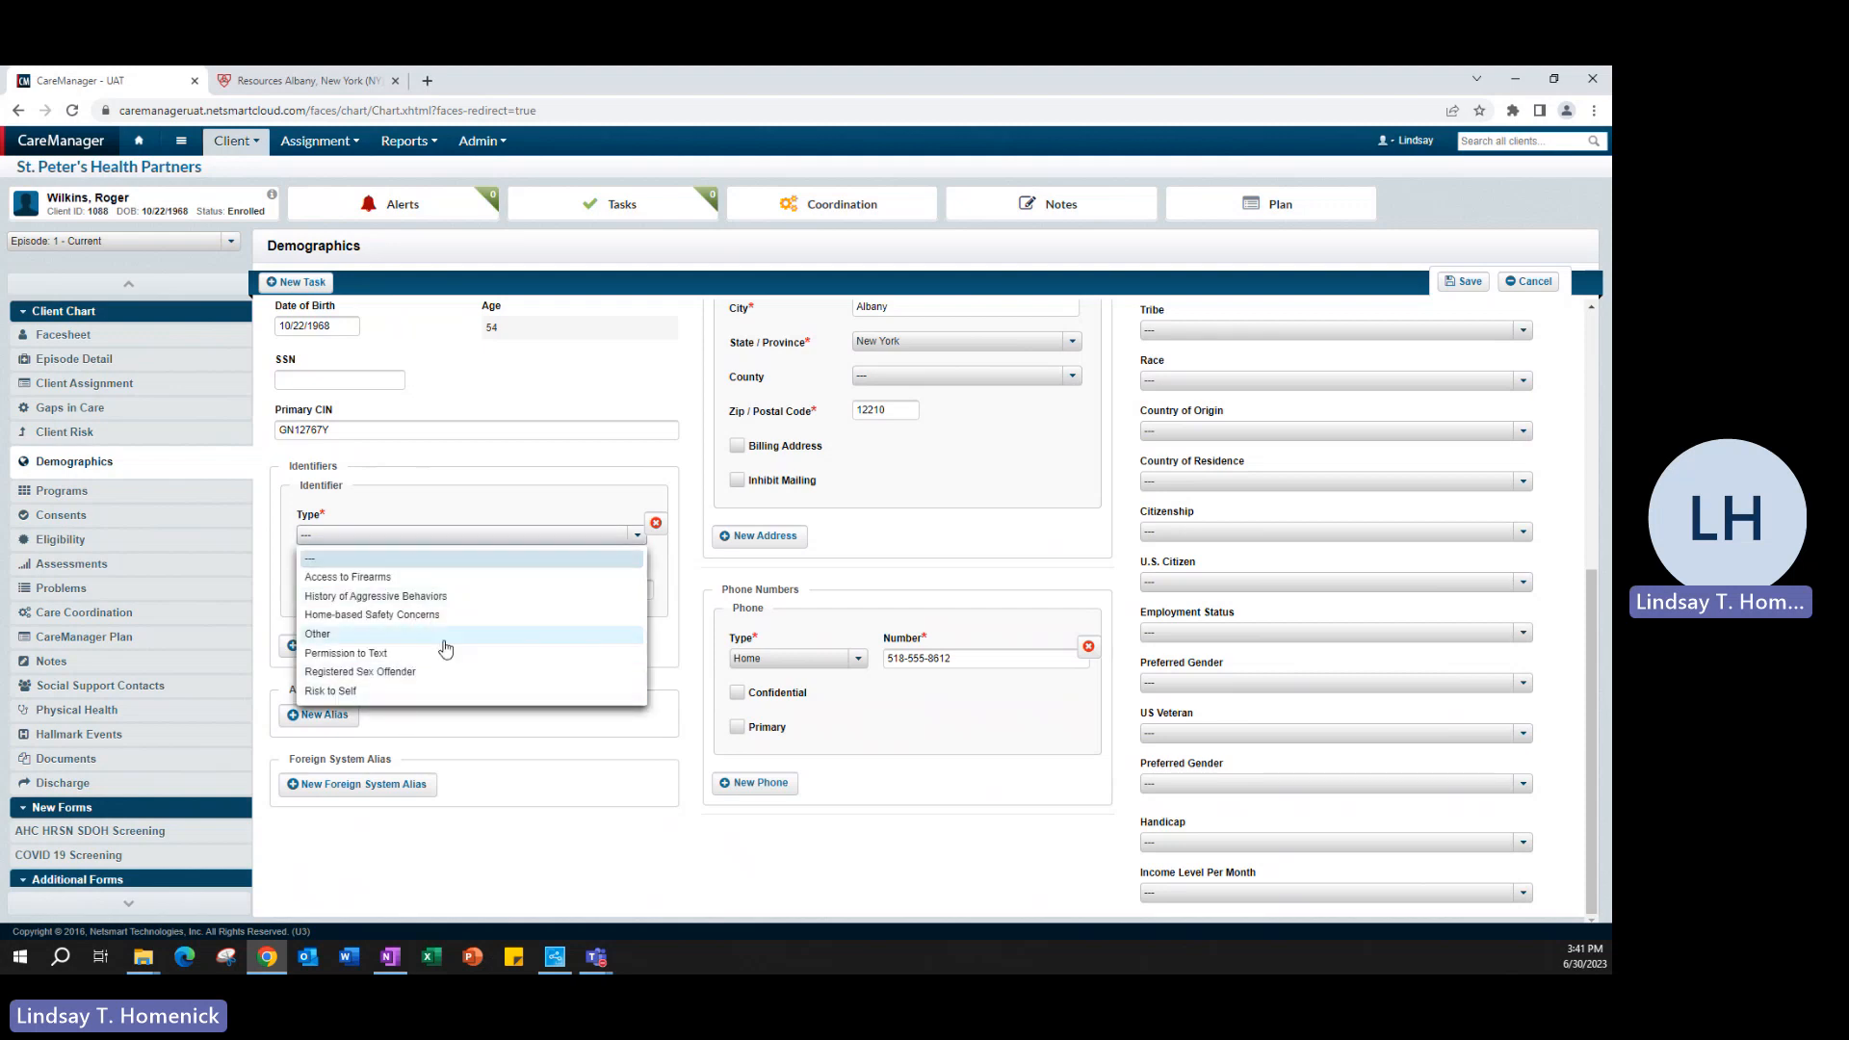
{"action": "left_click", "coordinate": [349, 576]}
{"action": "left_click", "coordinate": [372, 591]}
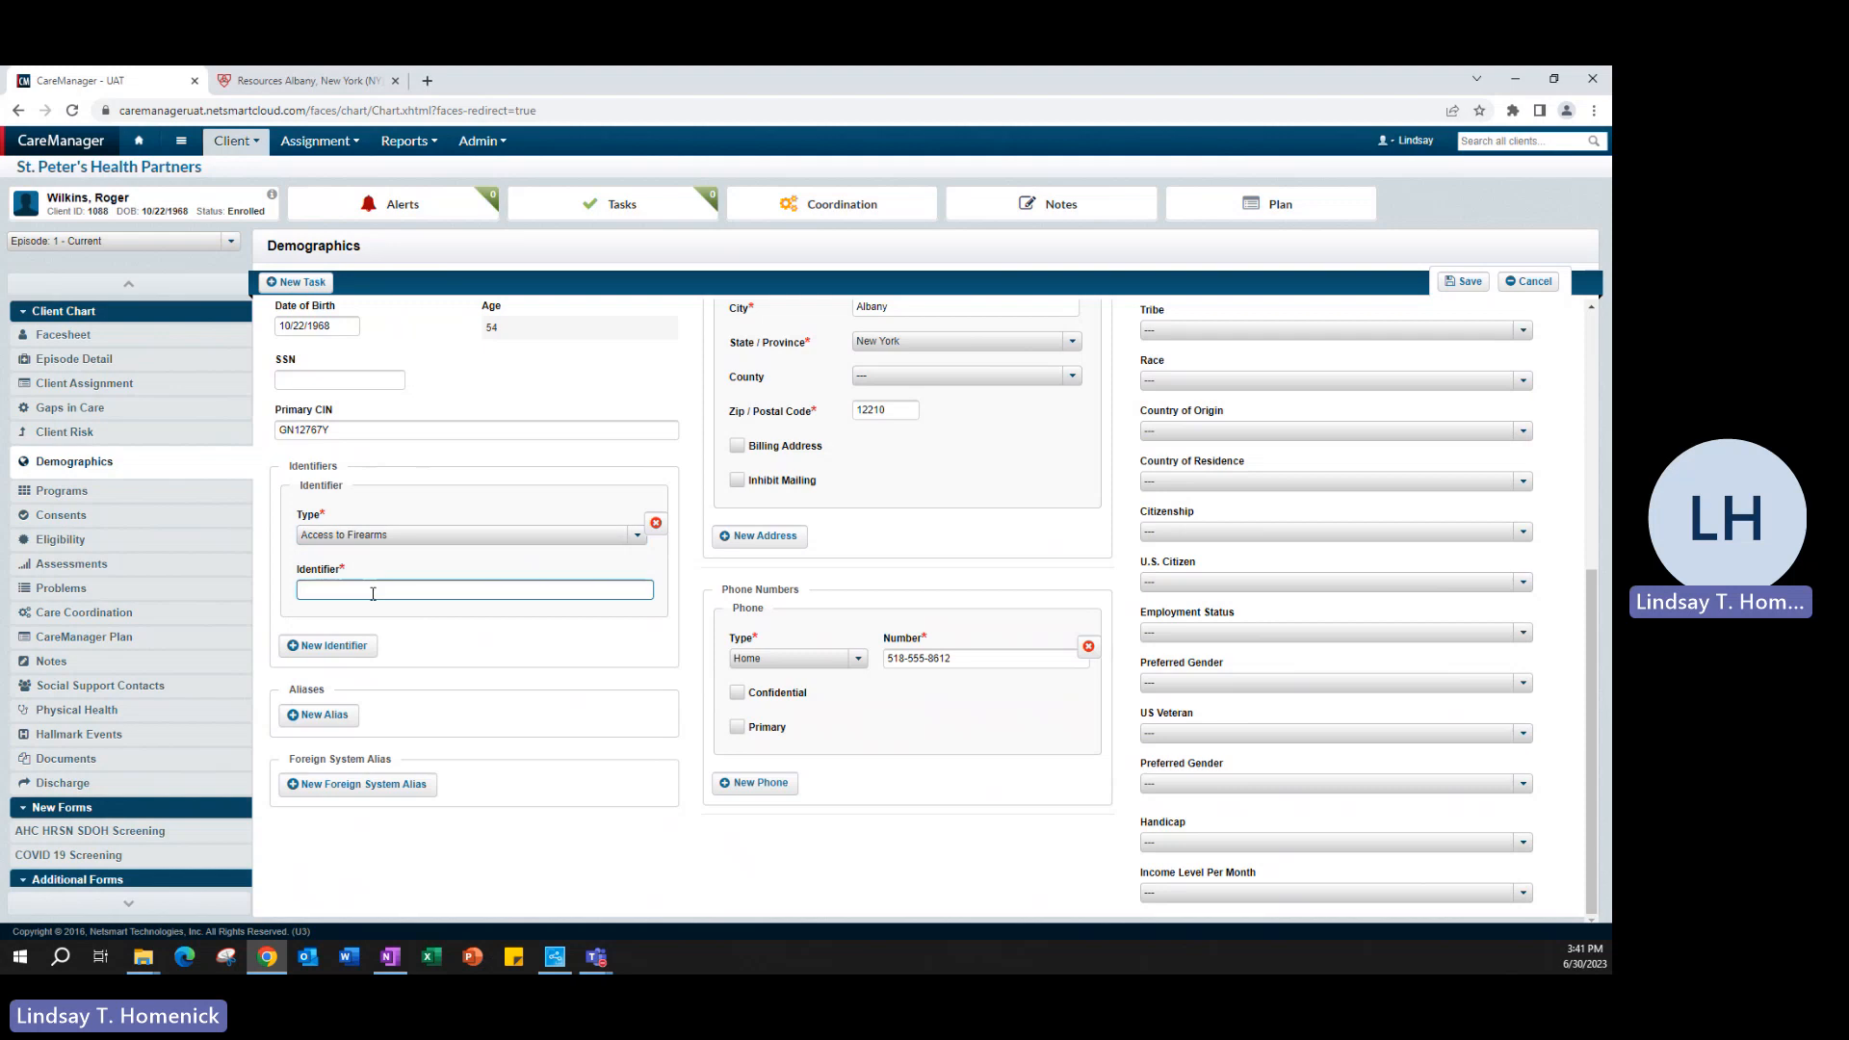
{"action": "type", "text": "Gins in the res"}
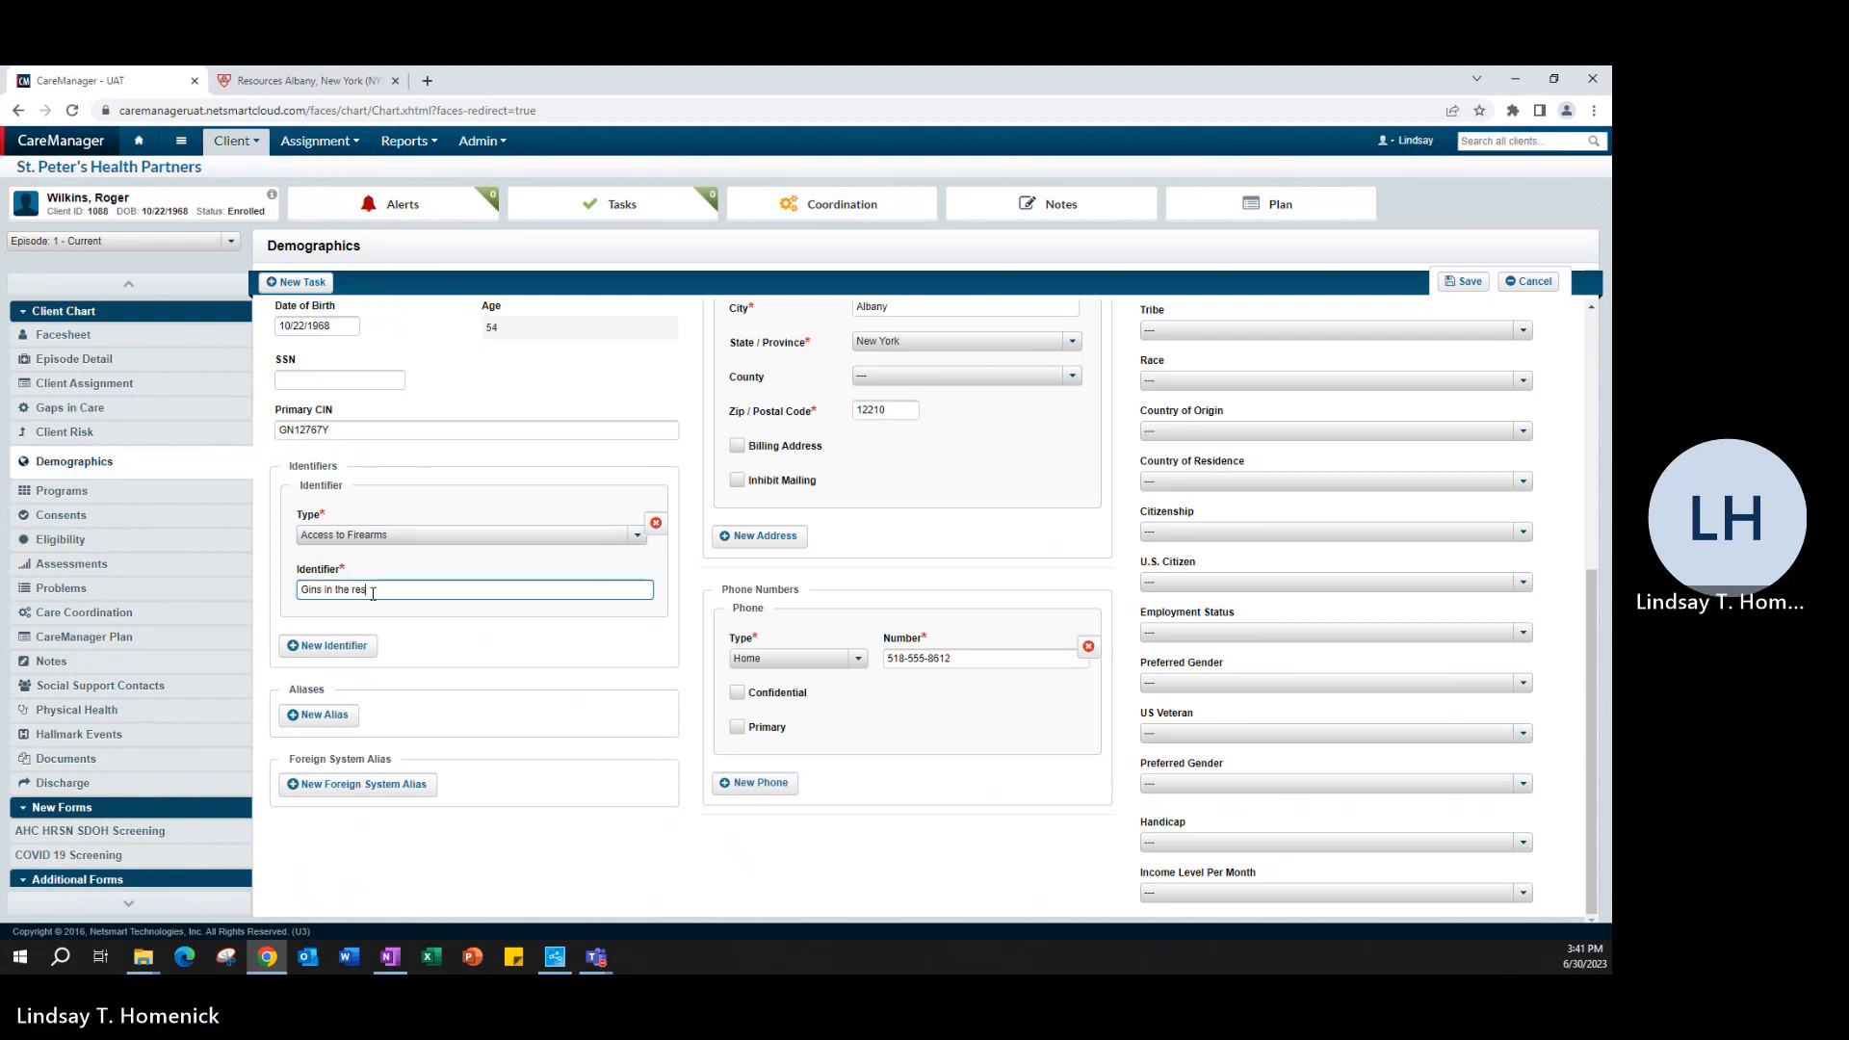
{"action": "type", "text": "idence"}
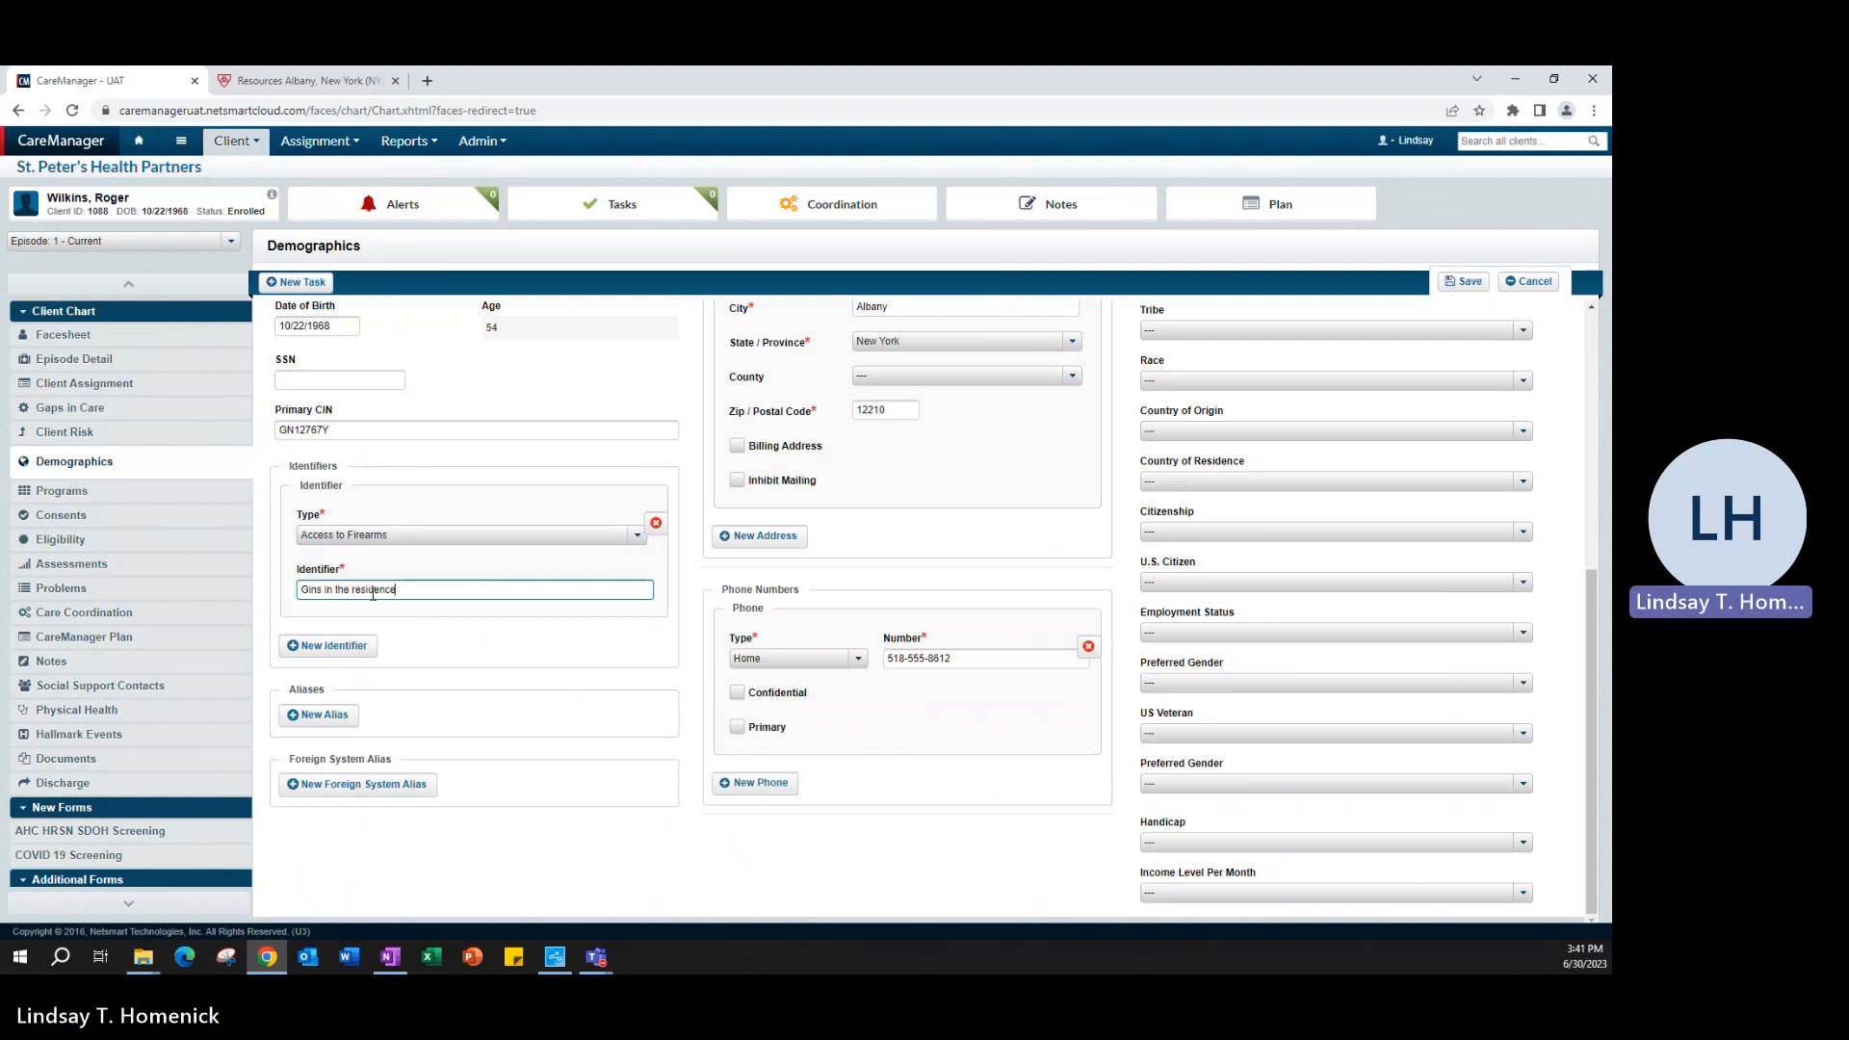
{"action": "left_click", "coordinate": [474, 661]}
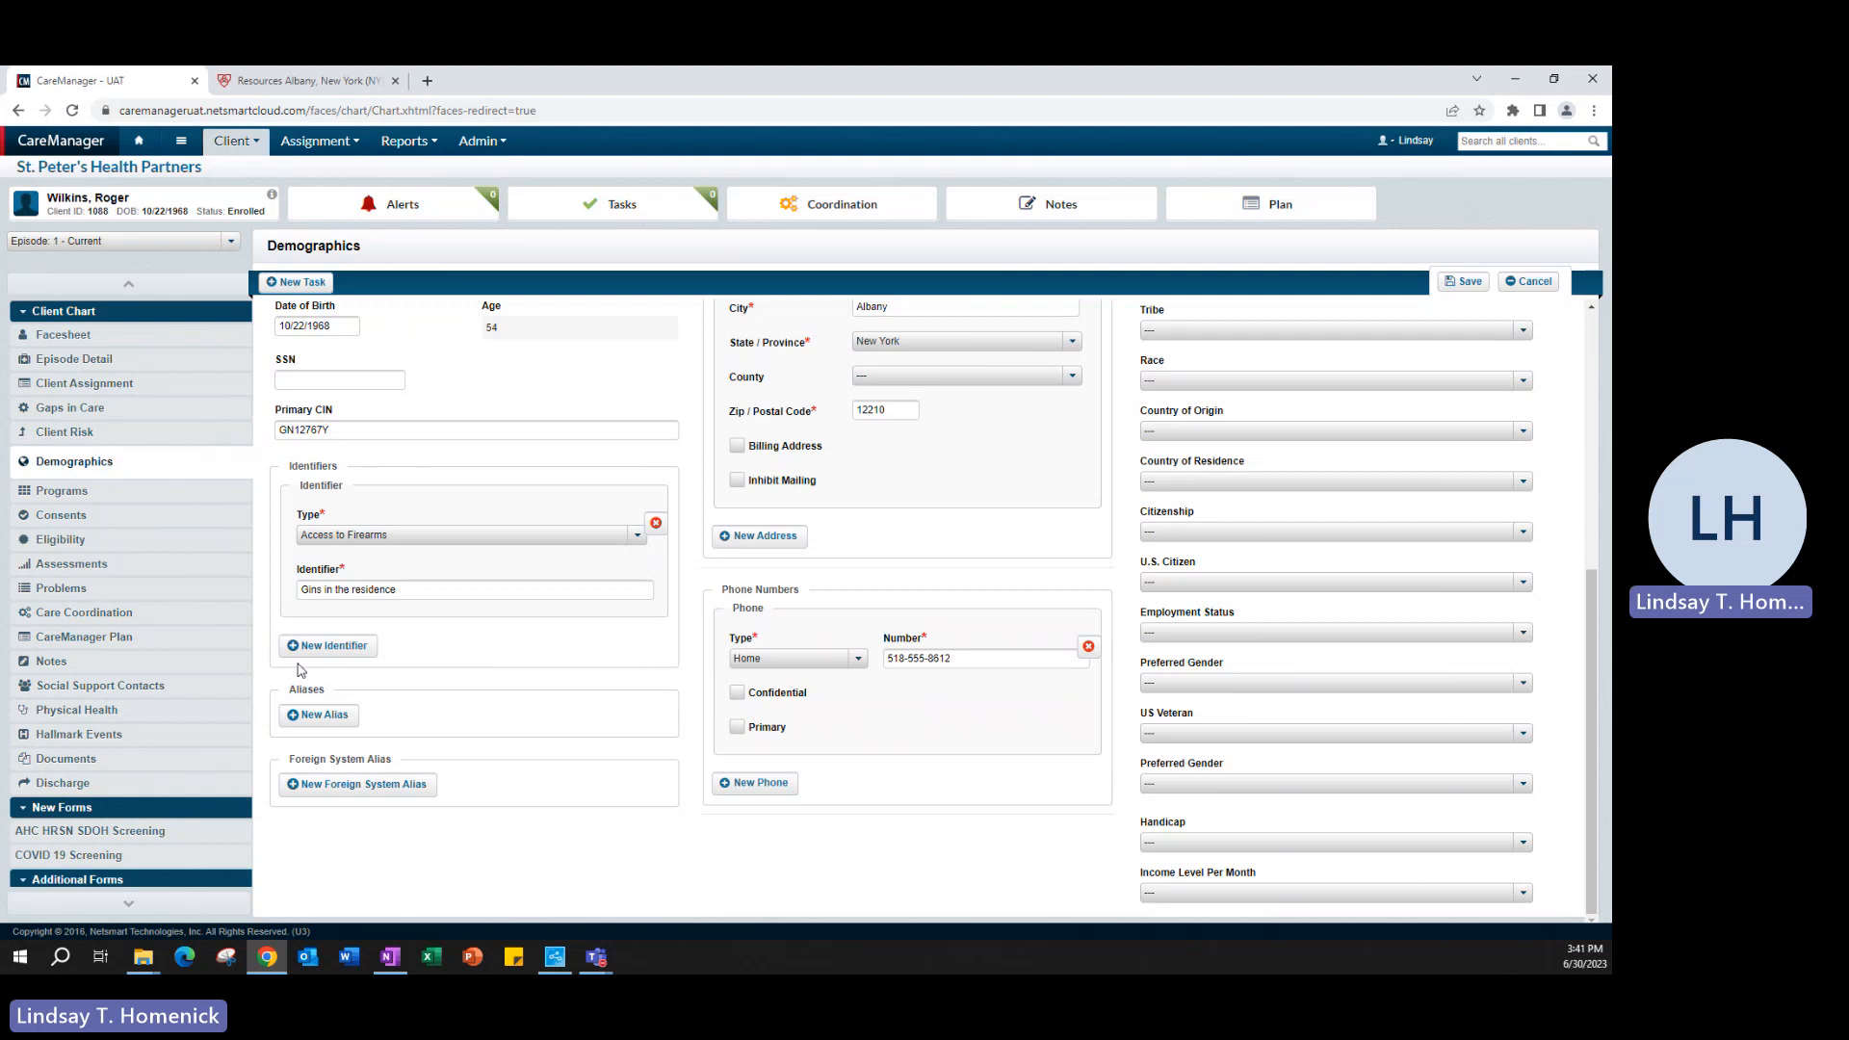
- Add a second identifier of type Permission to Text with the text "May 5 2023", and remove it again
{"action": "left_click", "coordinate": [327, 646]}
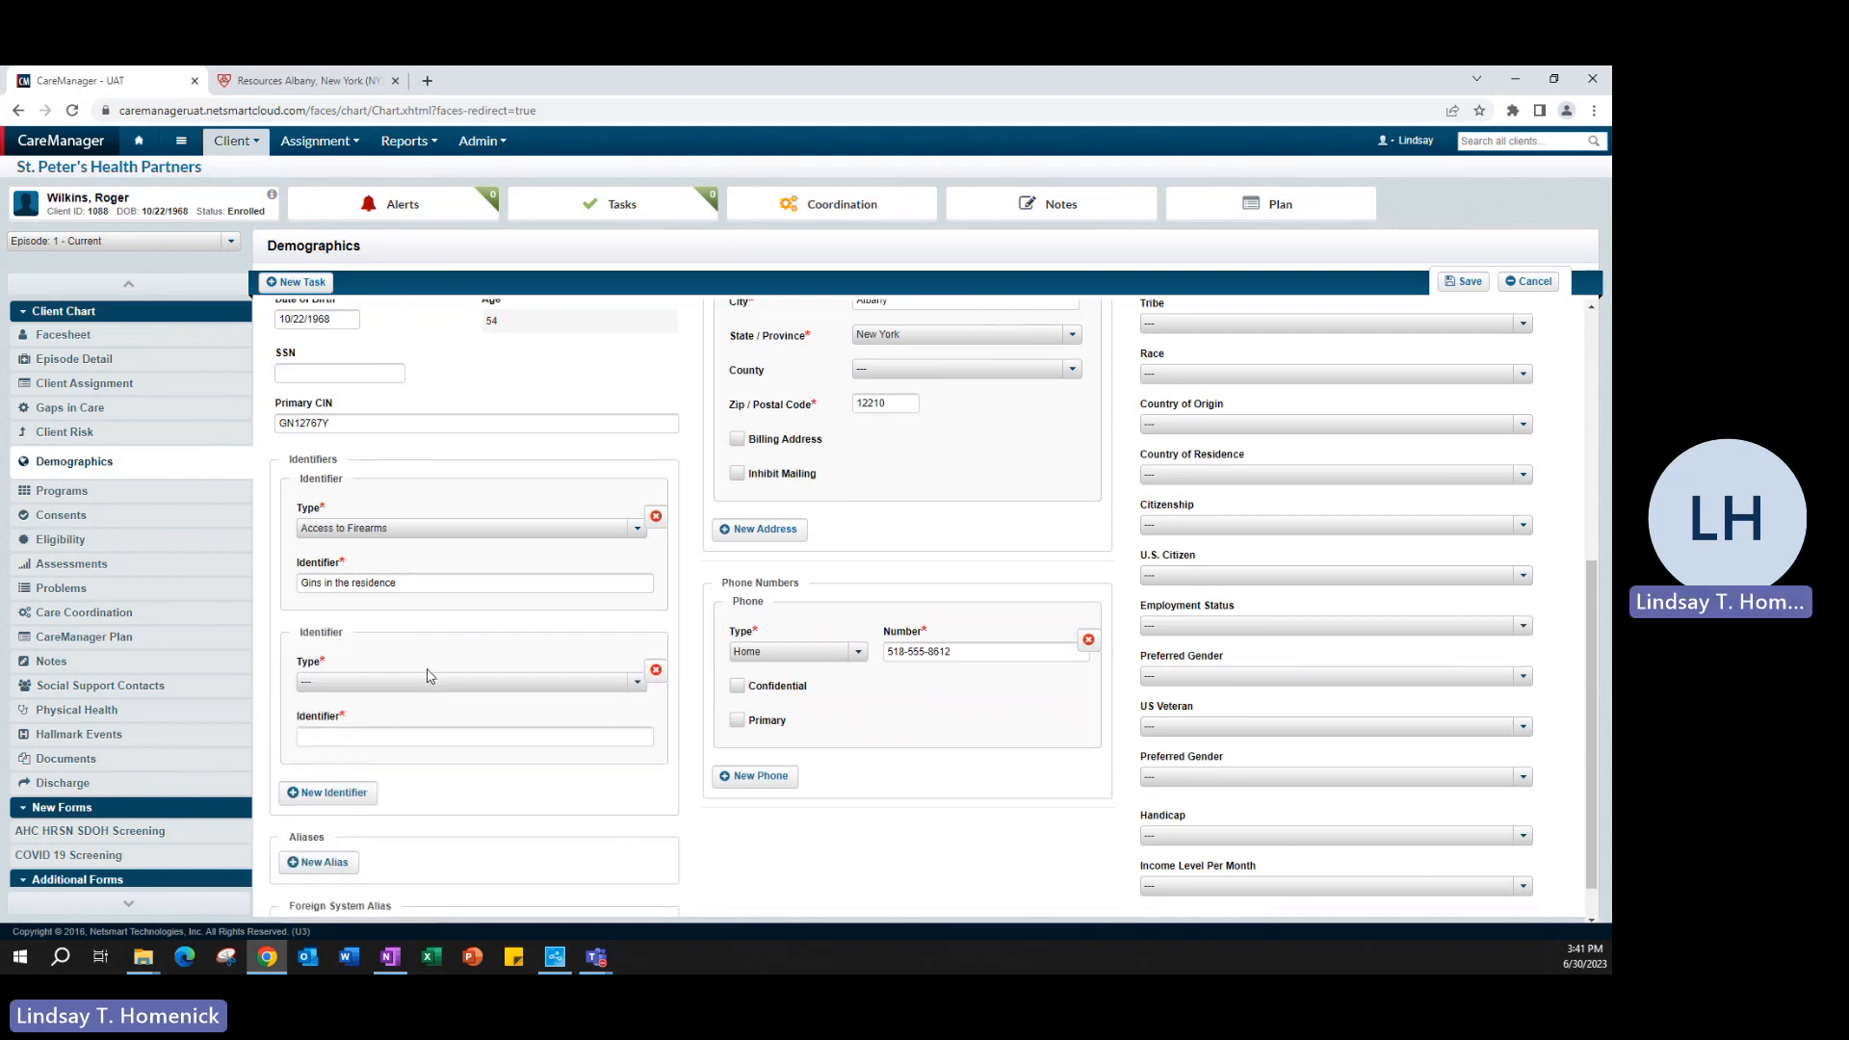
{"action": "scroll", "coordinate": [428, 676], "scroll_direction": "down", "scroll_amount": 1}
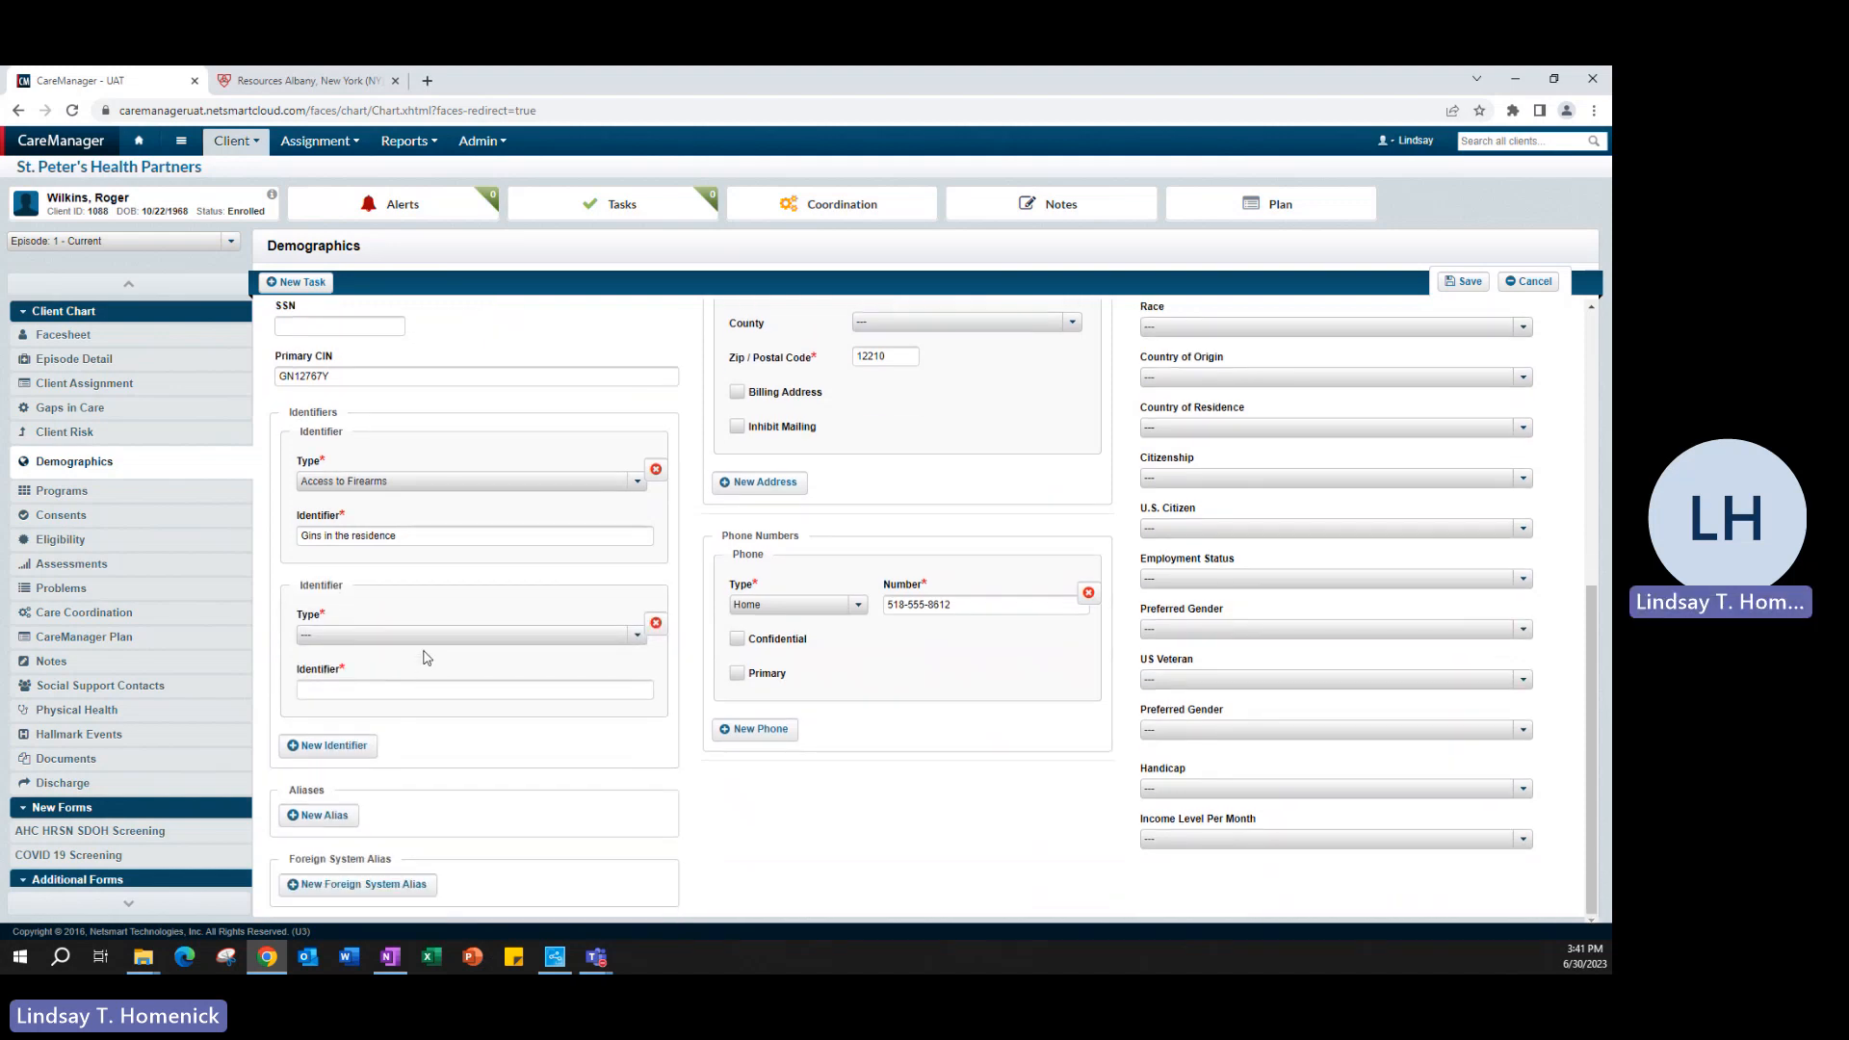
{"action": "left_click", "coordinate": [520, 636]}
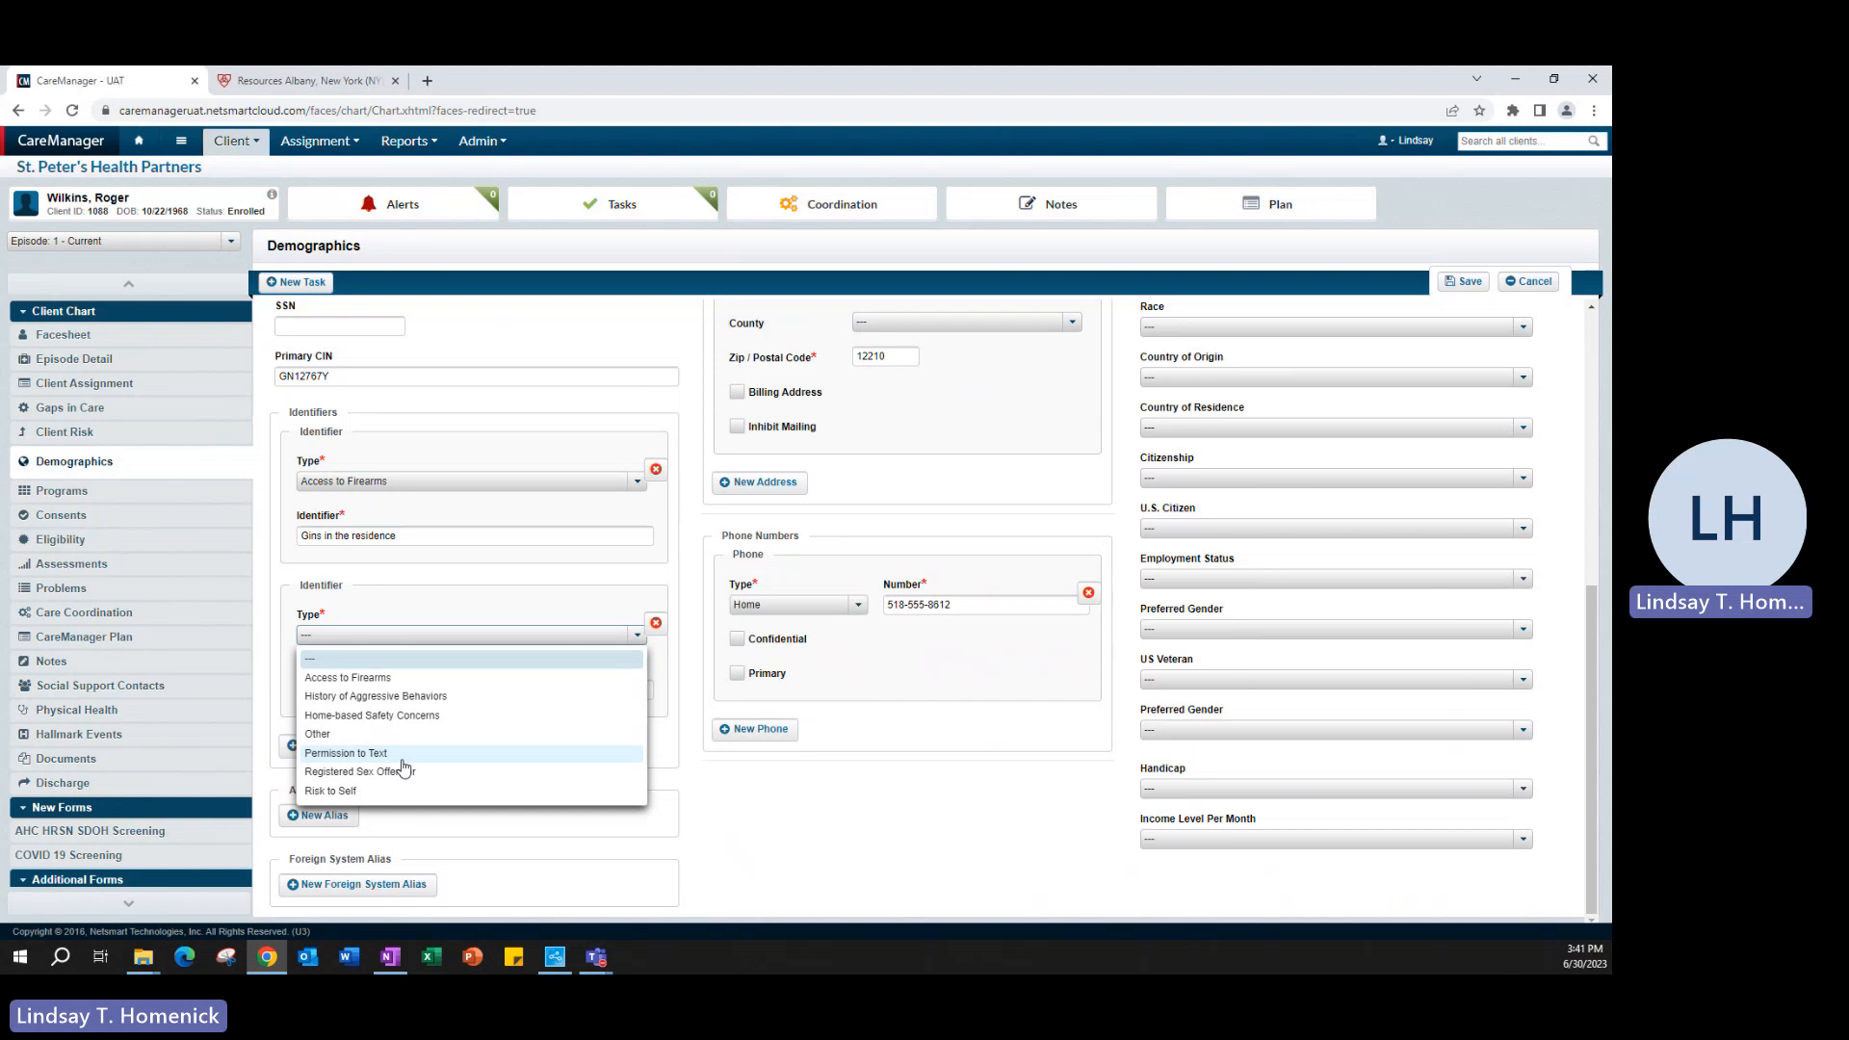
{"action": "left_click", "coordinate": [402, 758]}
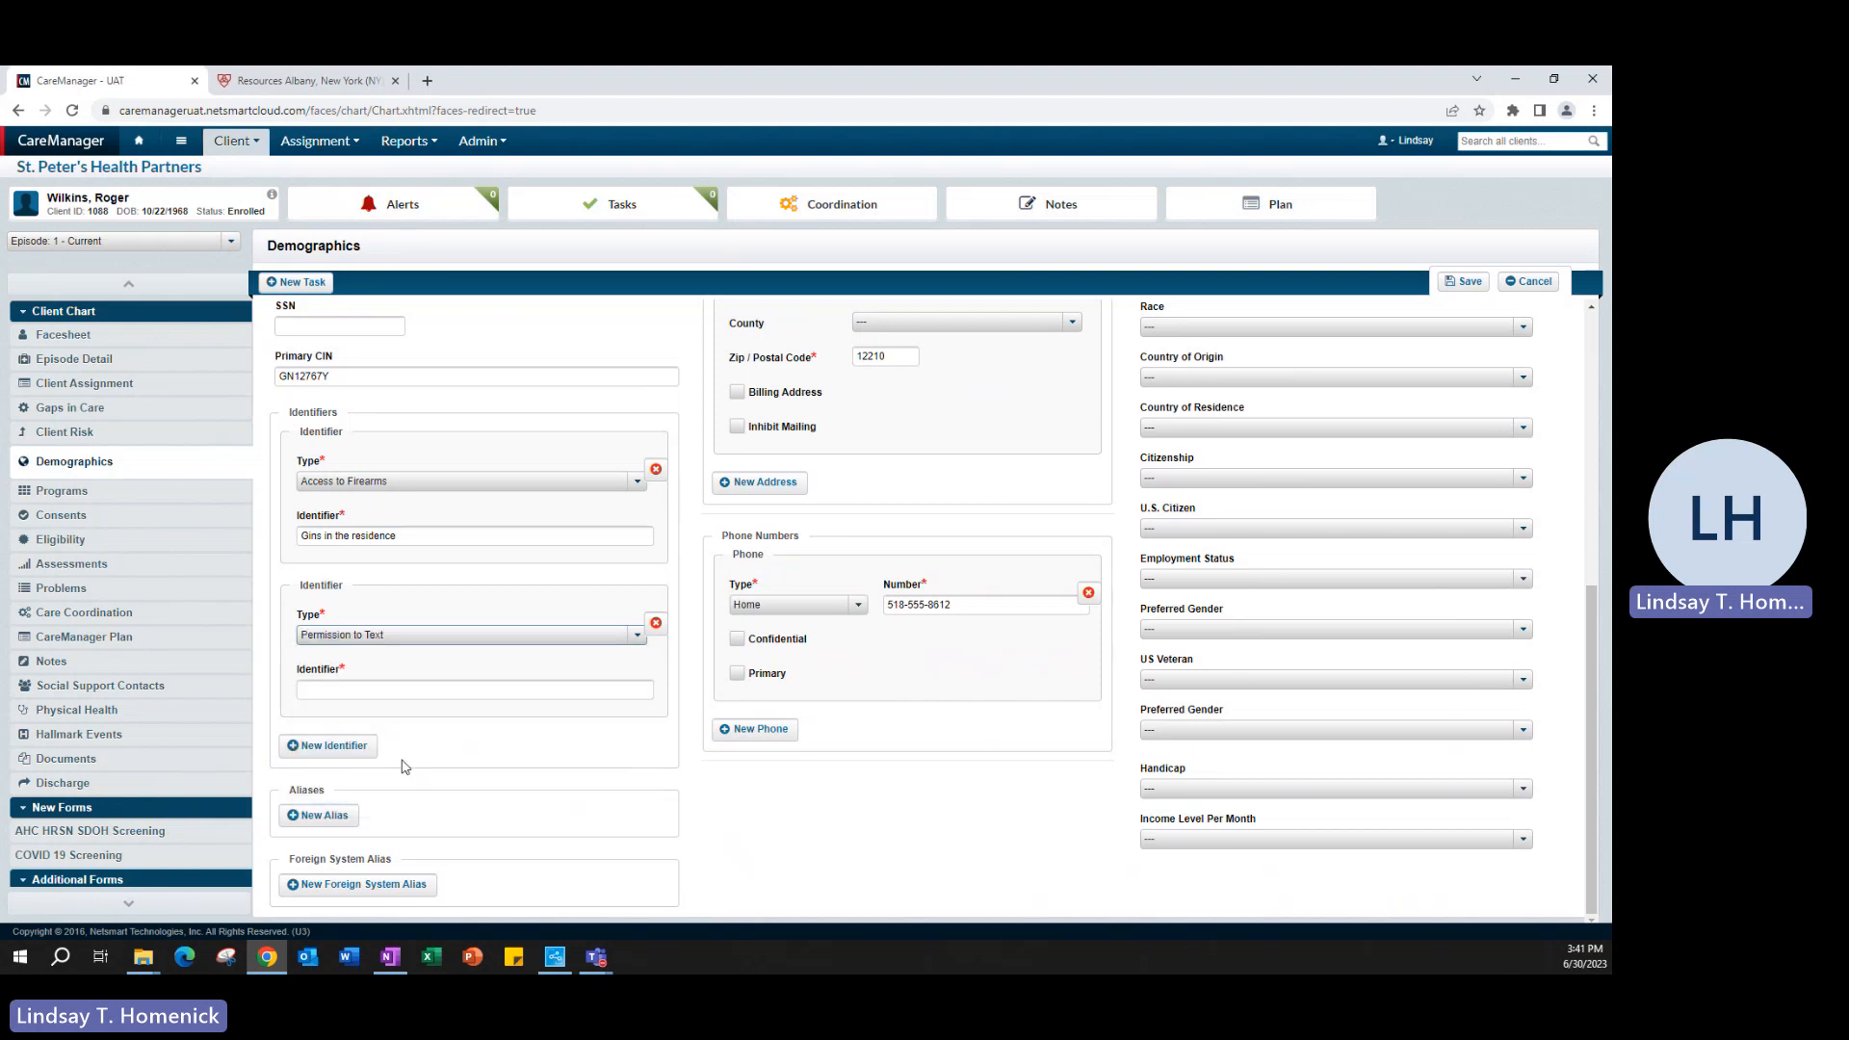
{"action": "left_click", "coordinate": [374, 687]}
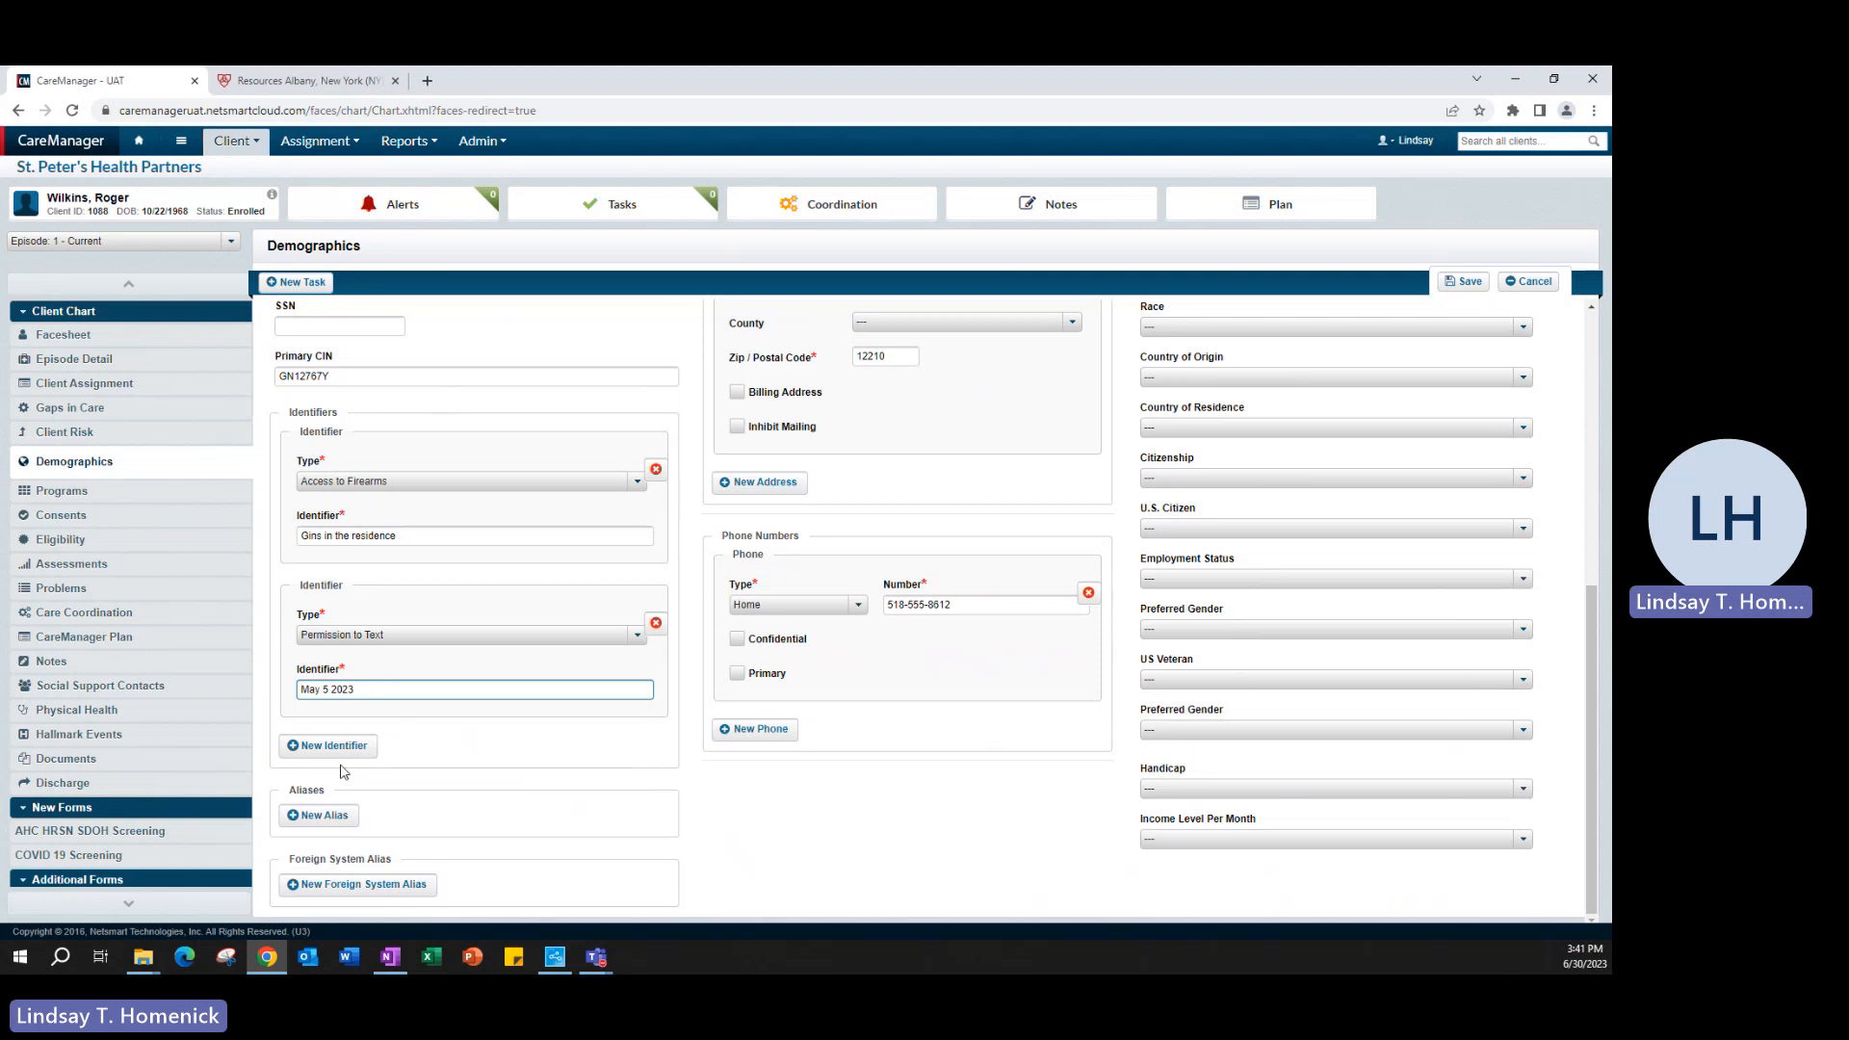
{"action": "left_click", "coordinate": [654, 624]}
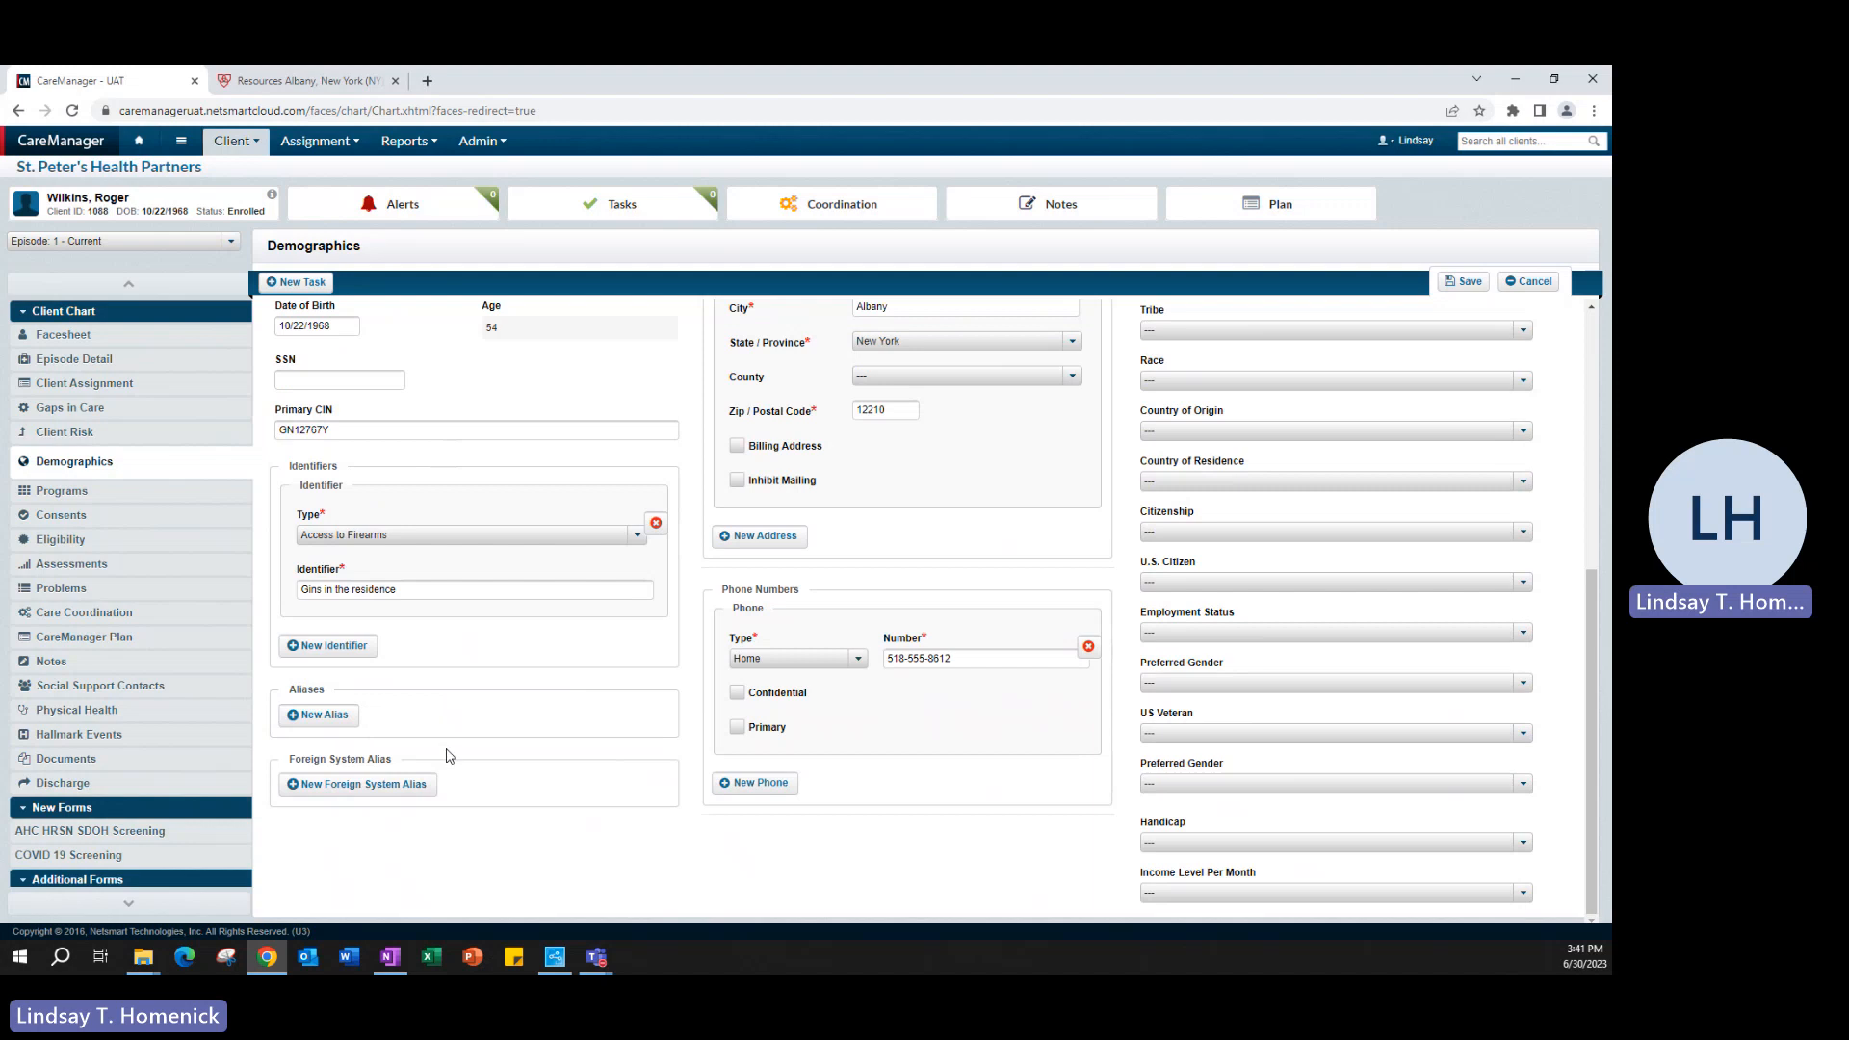
- Add a blank email entry to the client's contact details and remove it again
{"action": "scroll", "coordinate": [453, 763], "scroll_direction": "up", "scroll_amount": 5}
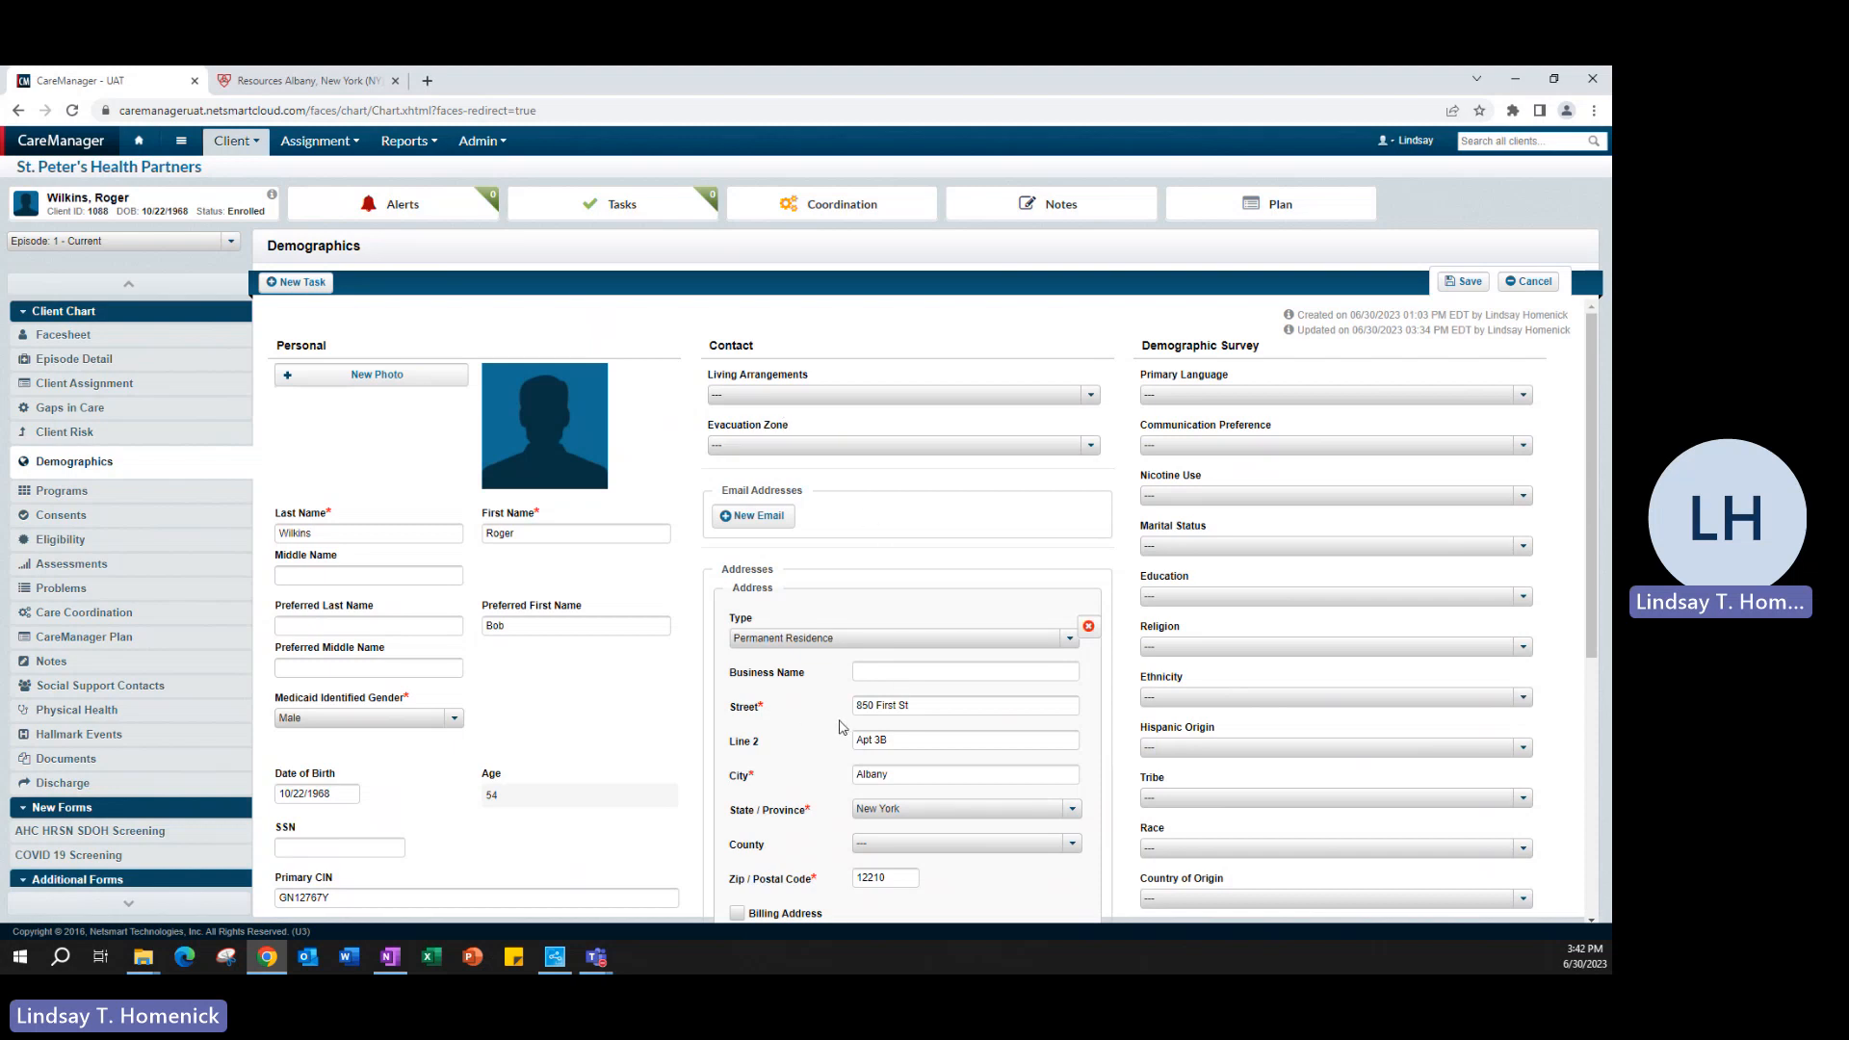
{"action": "left_click", "coordinate": [747, 520]}
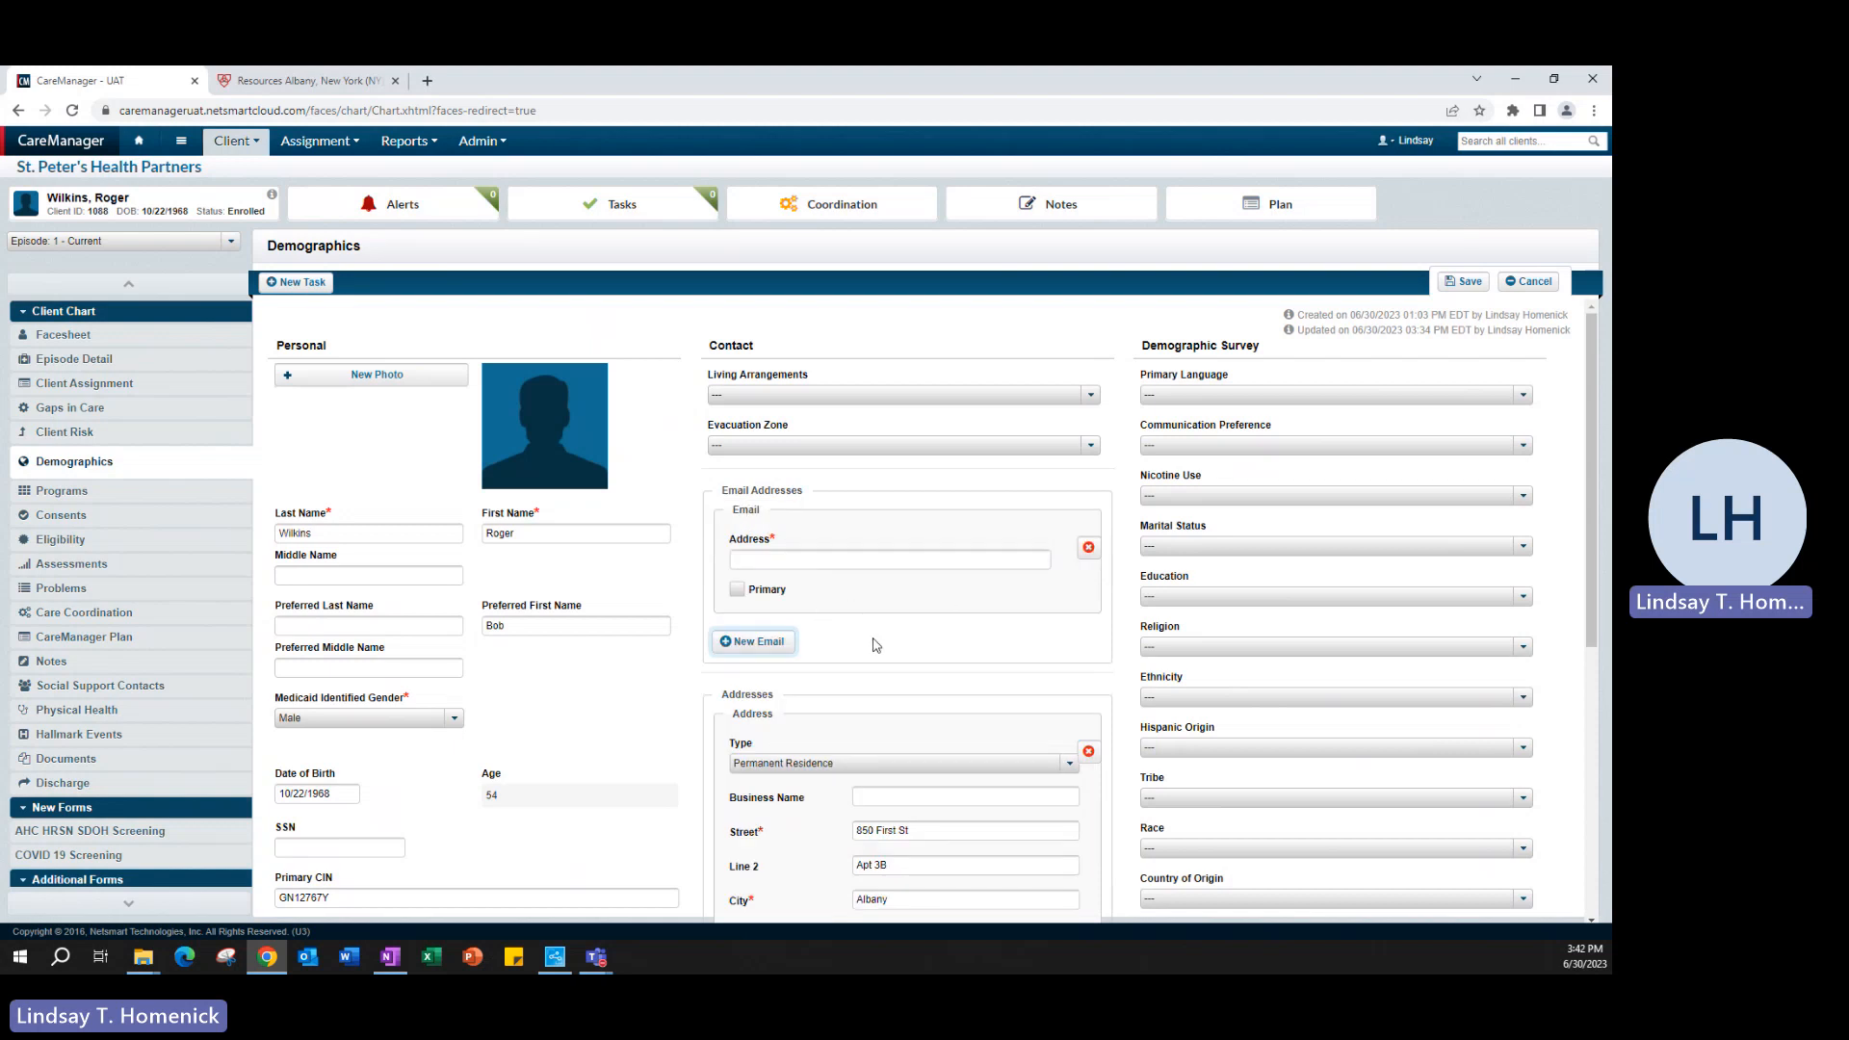
{"action": "left_click", "coordinate": [1088, 547]}
{"action": "scroll", "coordinate": [1006, 650], "scroll_direction": "down", "scroll_amount": 1}
{"action": "scroll", "coordinate": [1005, 650], "scroll_direction": "down", "scroll_amount": 2}
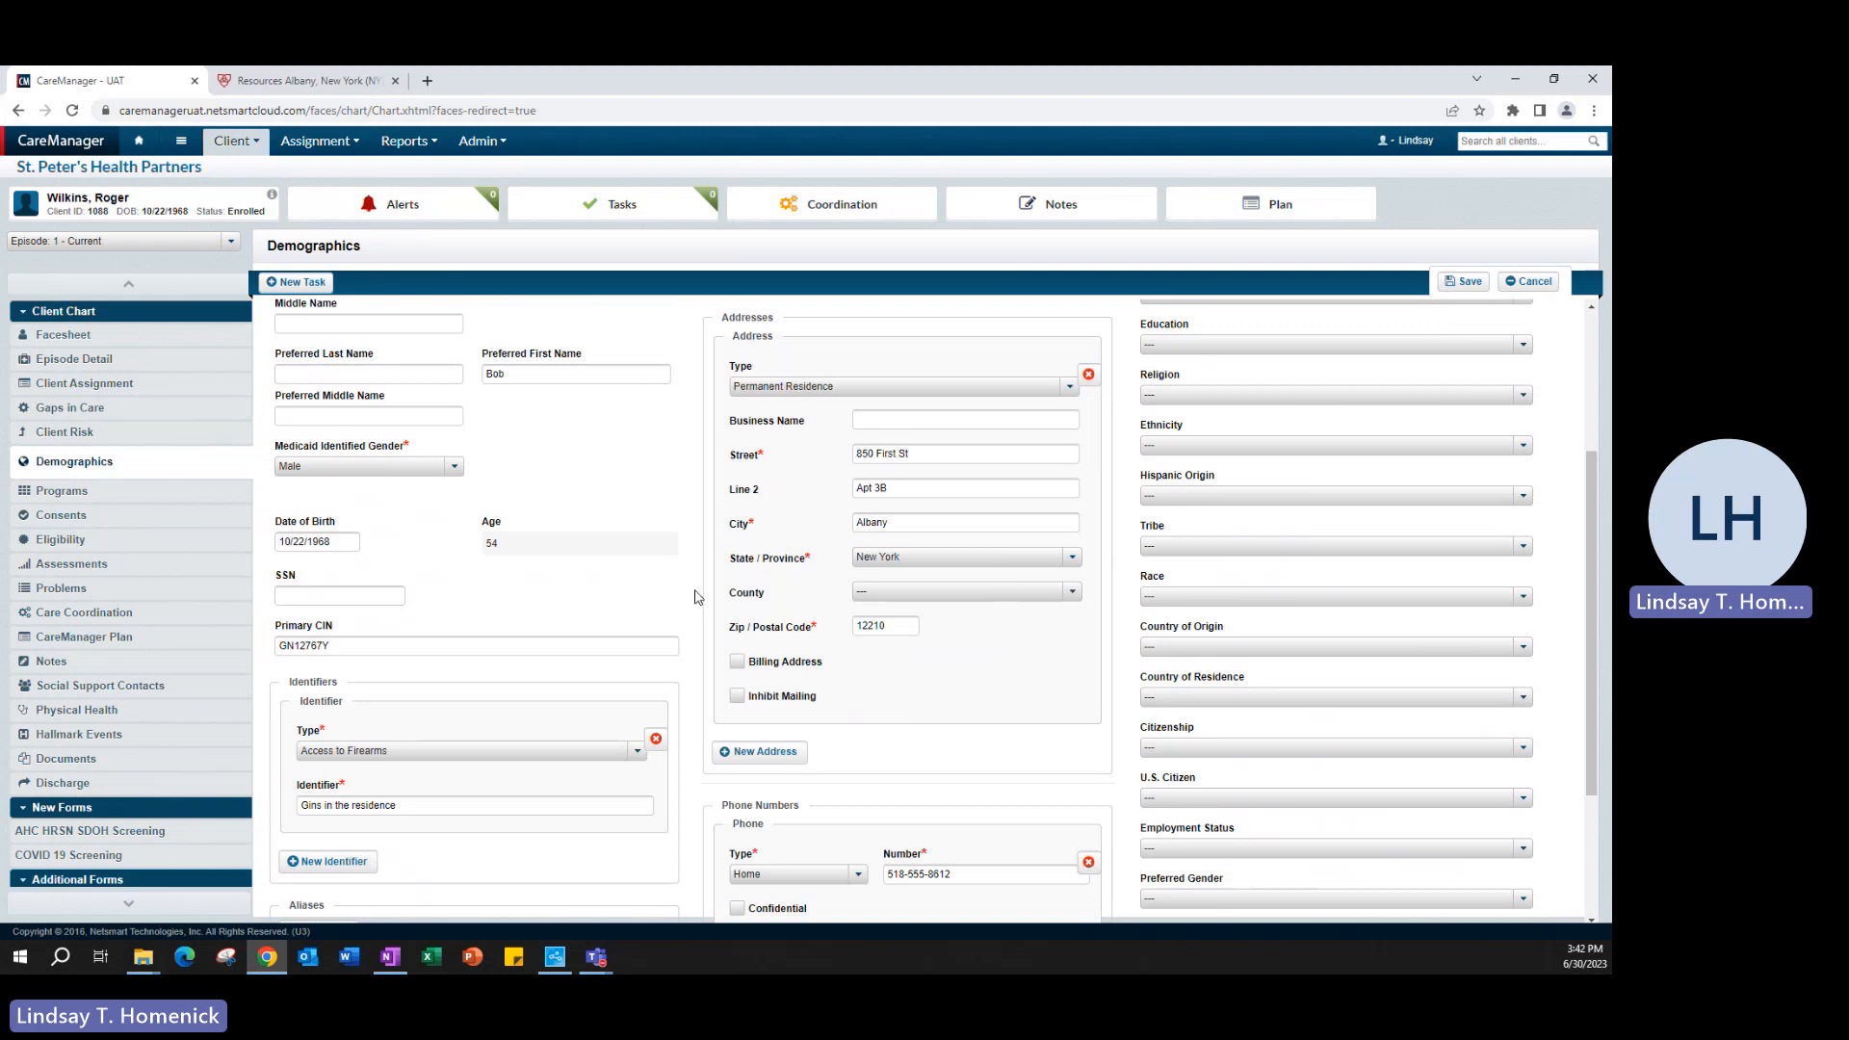
- Add a blank address entry to the client's contact details and remove it again
{"action": "left_click", "coordinate": [768, 752]}
{"action": "scroll", "coordinate": [903, 761], "scroll_direction": "down", "scroll_amount": 5}
{"action": "scroll", "coordinate": [903, 757], "scroll_direction": "up", "scroll_amount": 2}
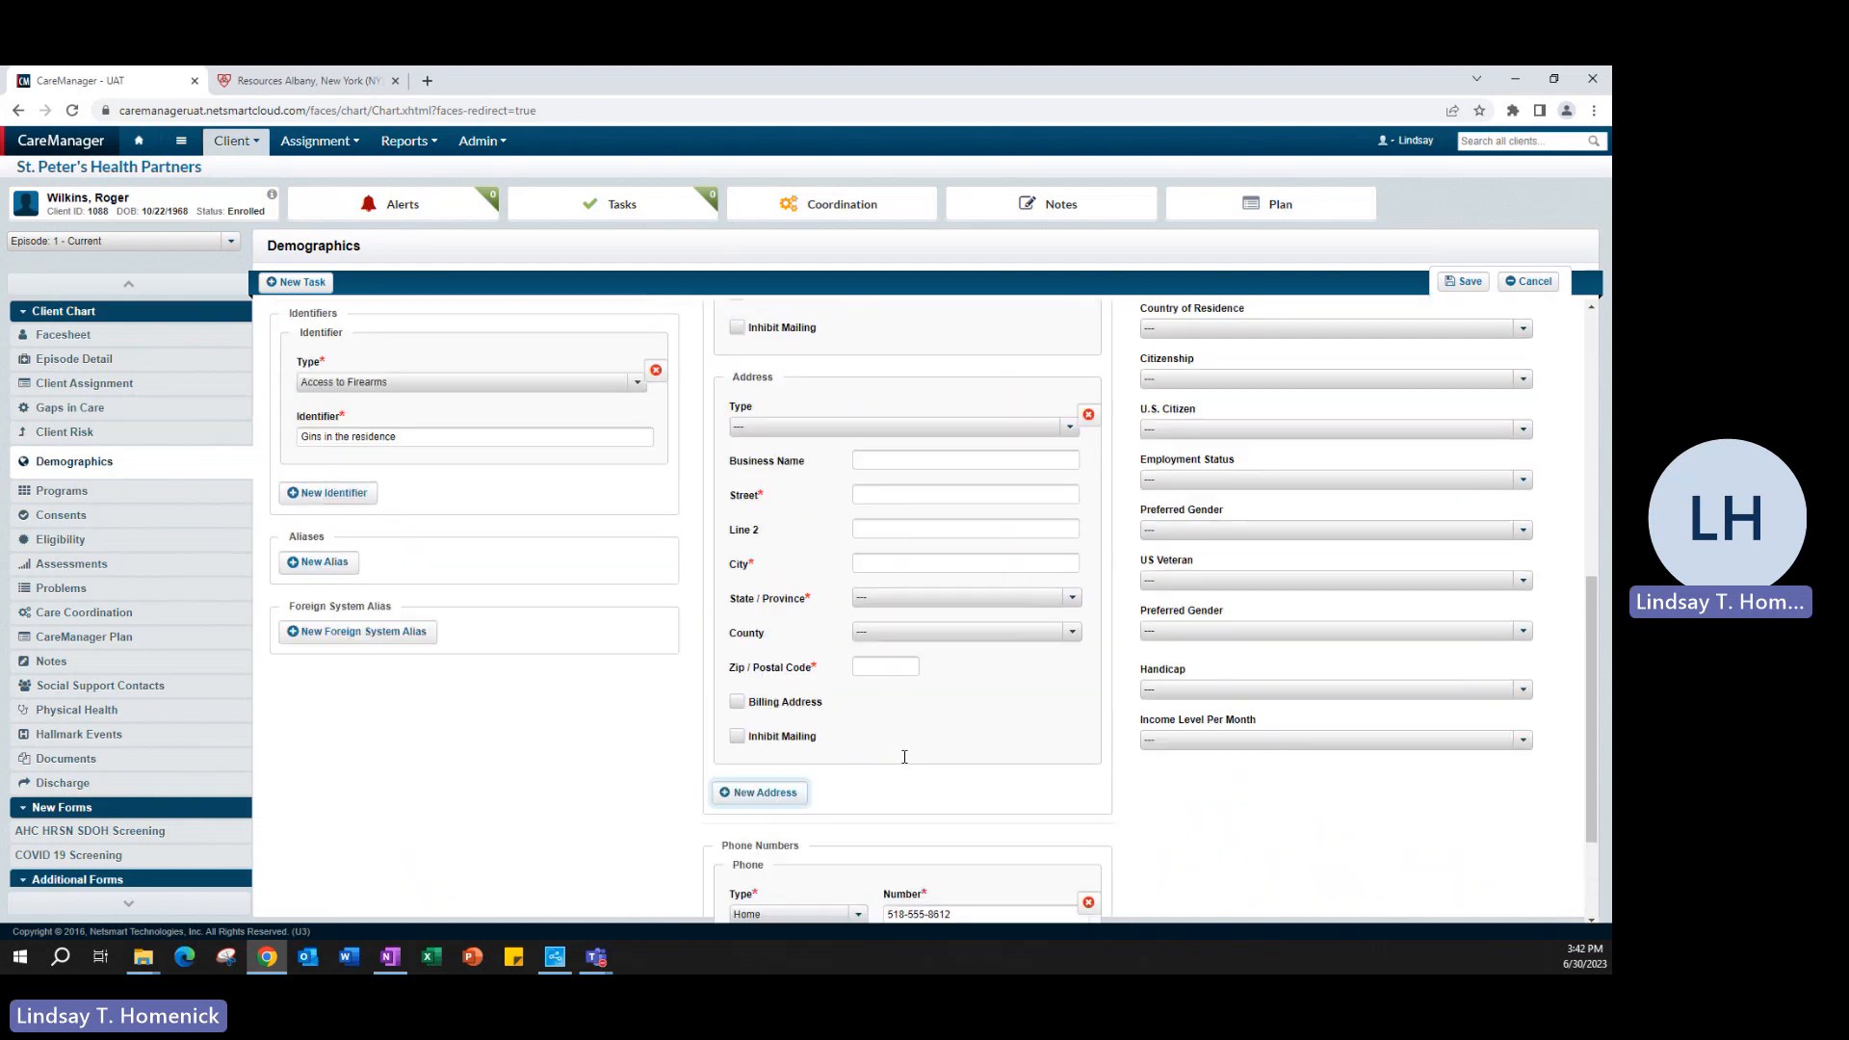
{"action": "left_click", "coordinate": [1088, 415]}
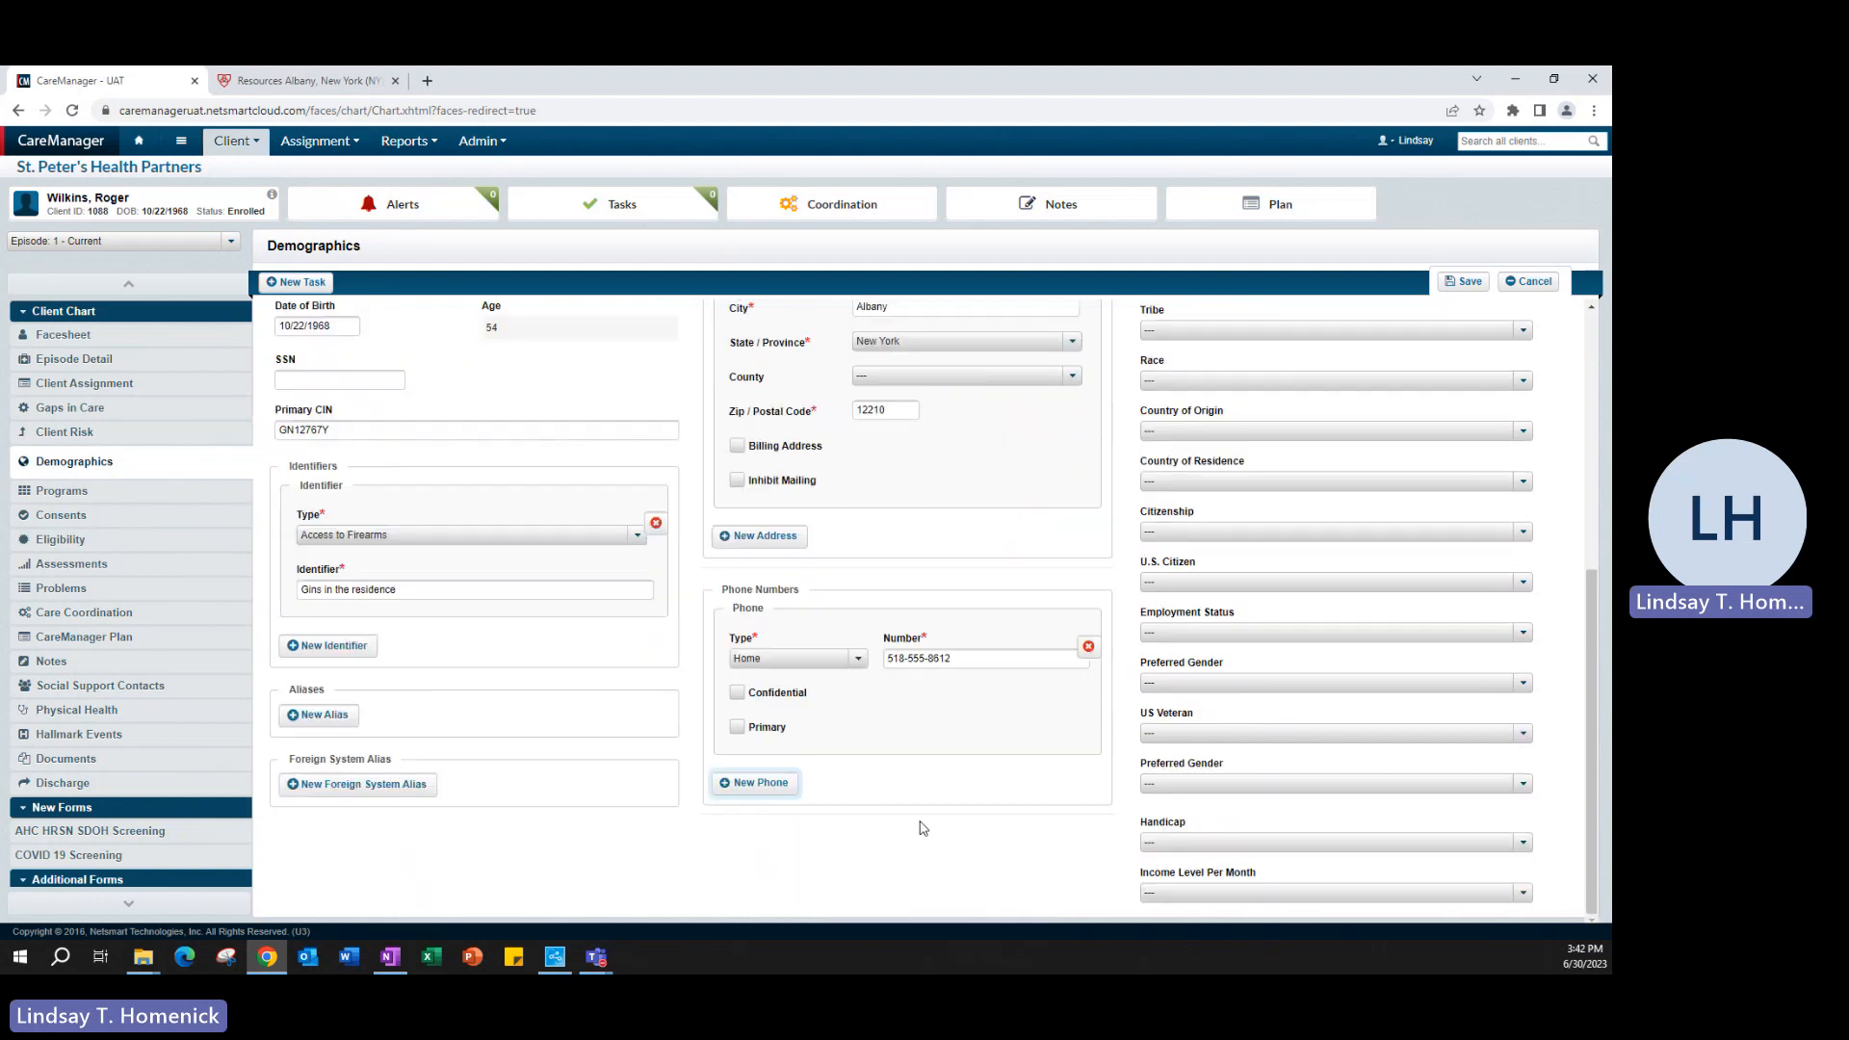
- Add a second phone entry of type Mobile and enter the client's mobile phone number
{"action": "left_click", "coordinate": [864, 751]}
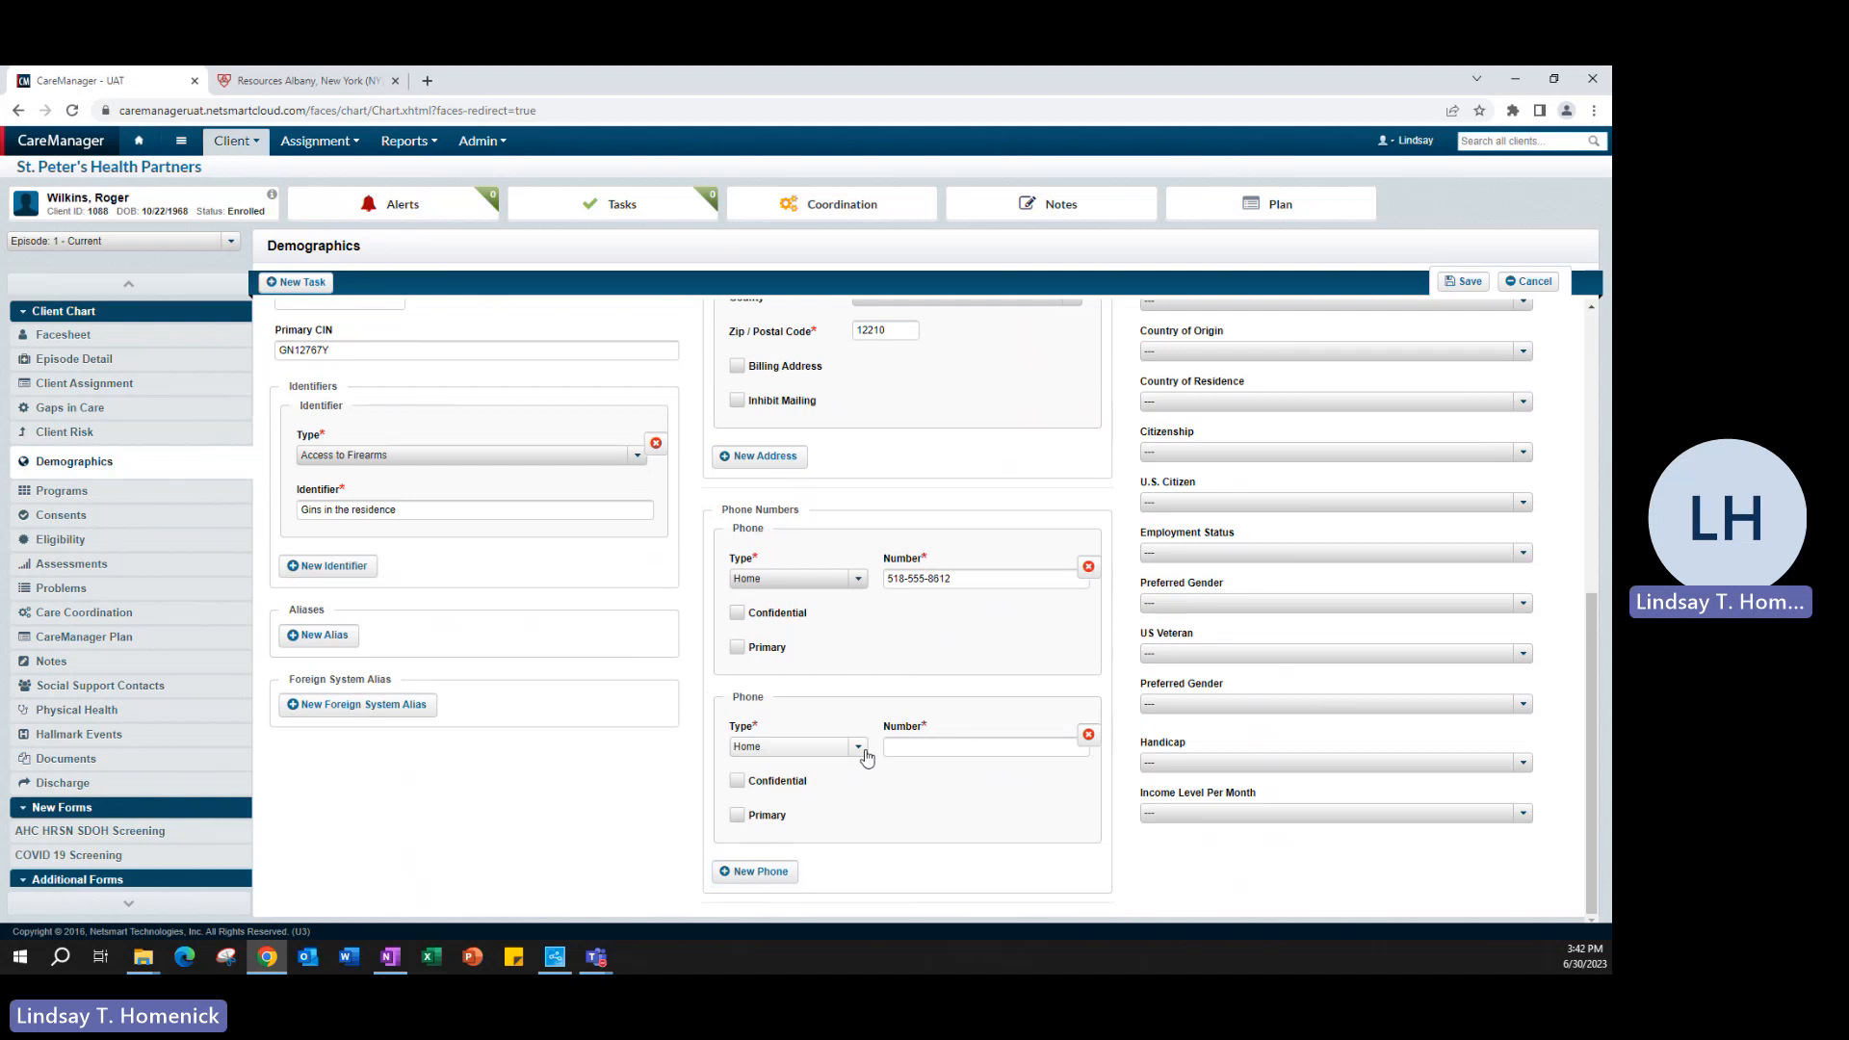
{"action": "left_click", "coordinate": [858, 747]}
{"action": "left_click", "coordinate": [792, 800]}
{"action": "left_click", "coordinate": [948, 746]}
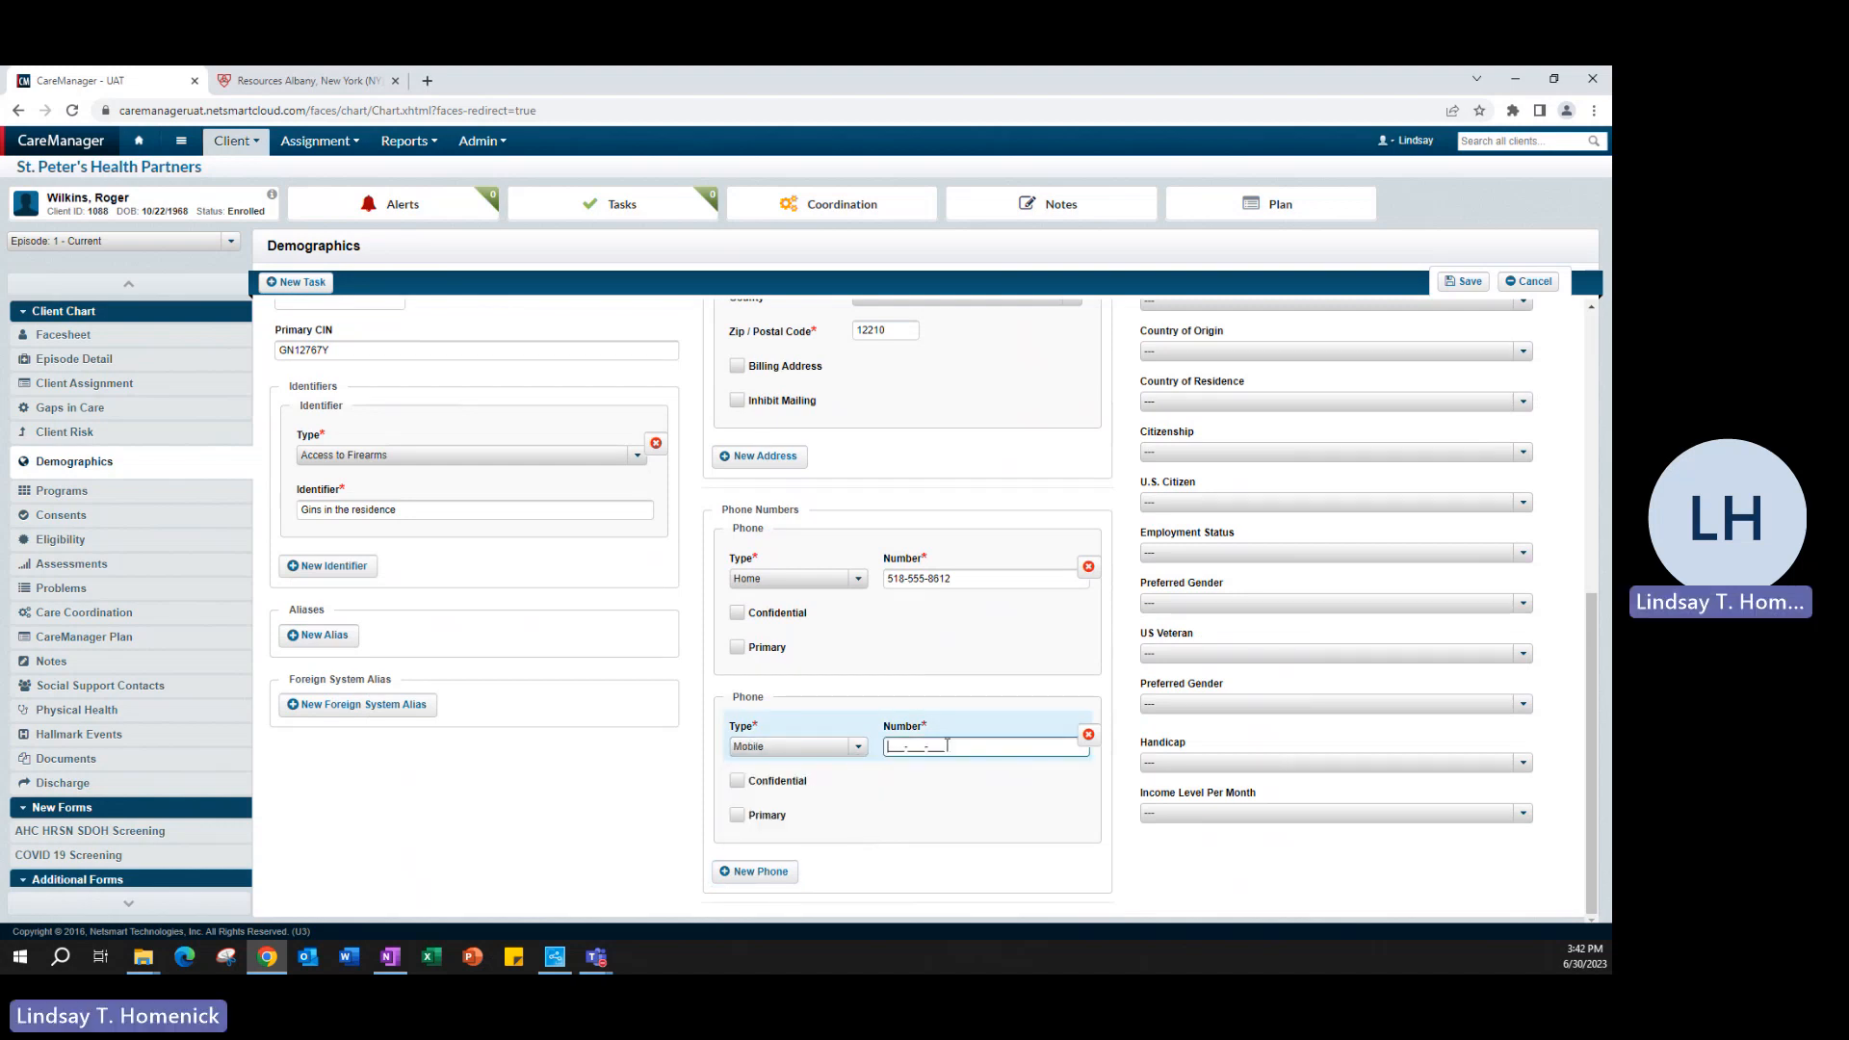
{"action": "type", "text": "518-555-7845"}
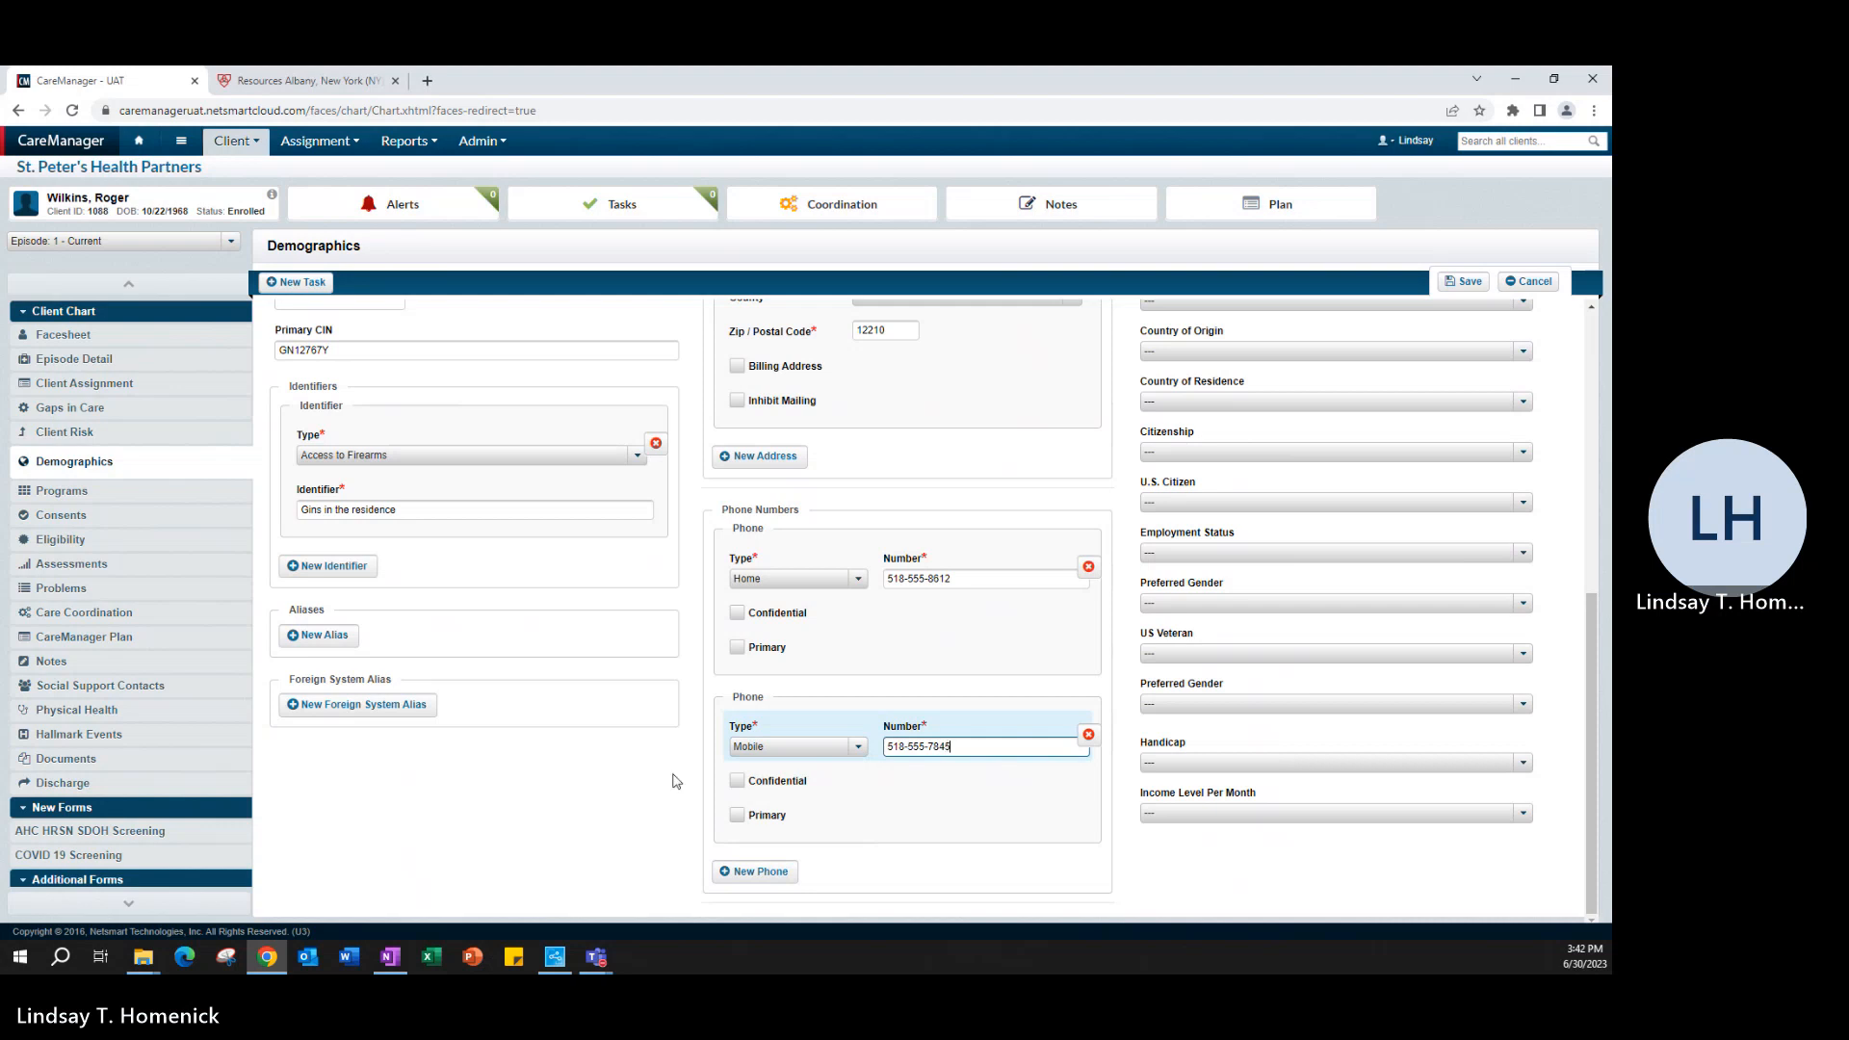
{"action": "left_click", "coordinate": [673, 774]}
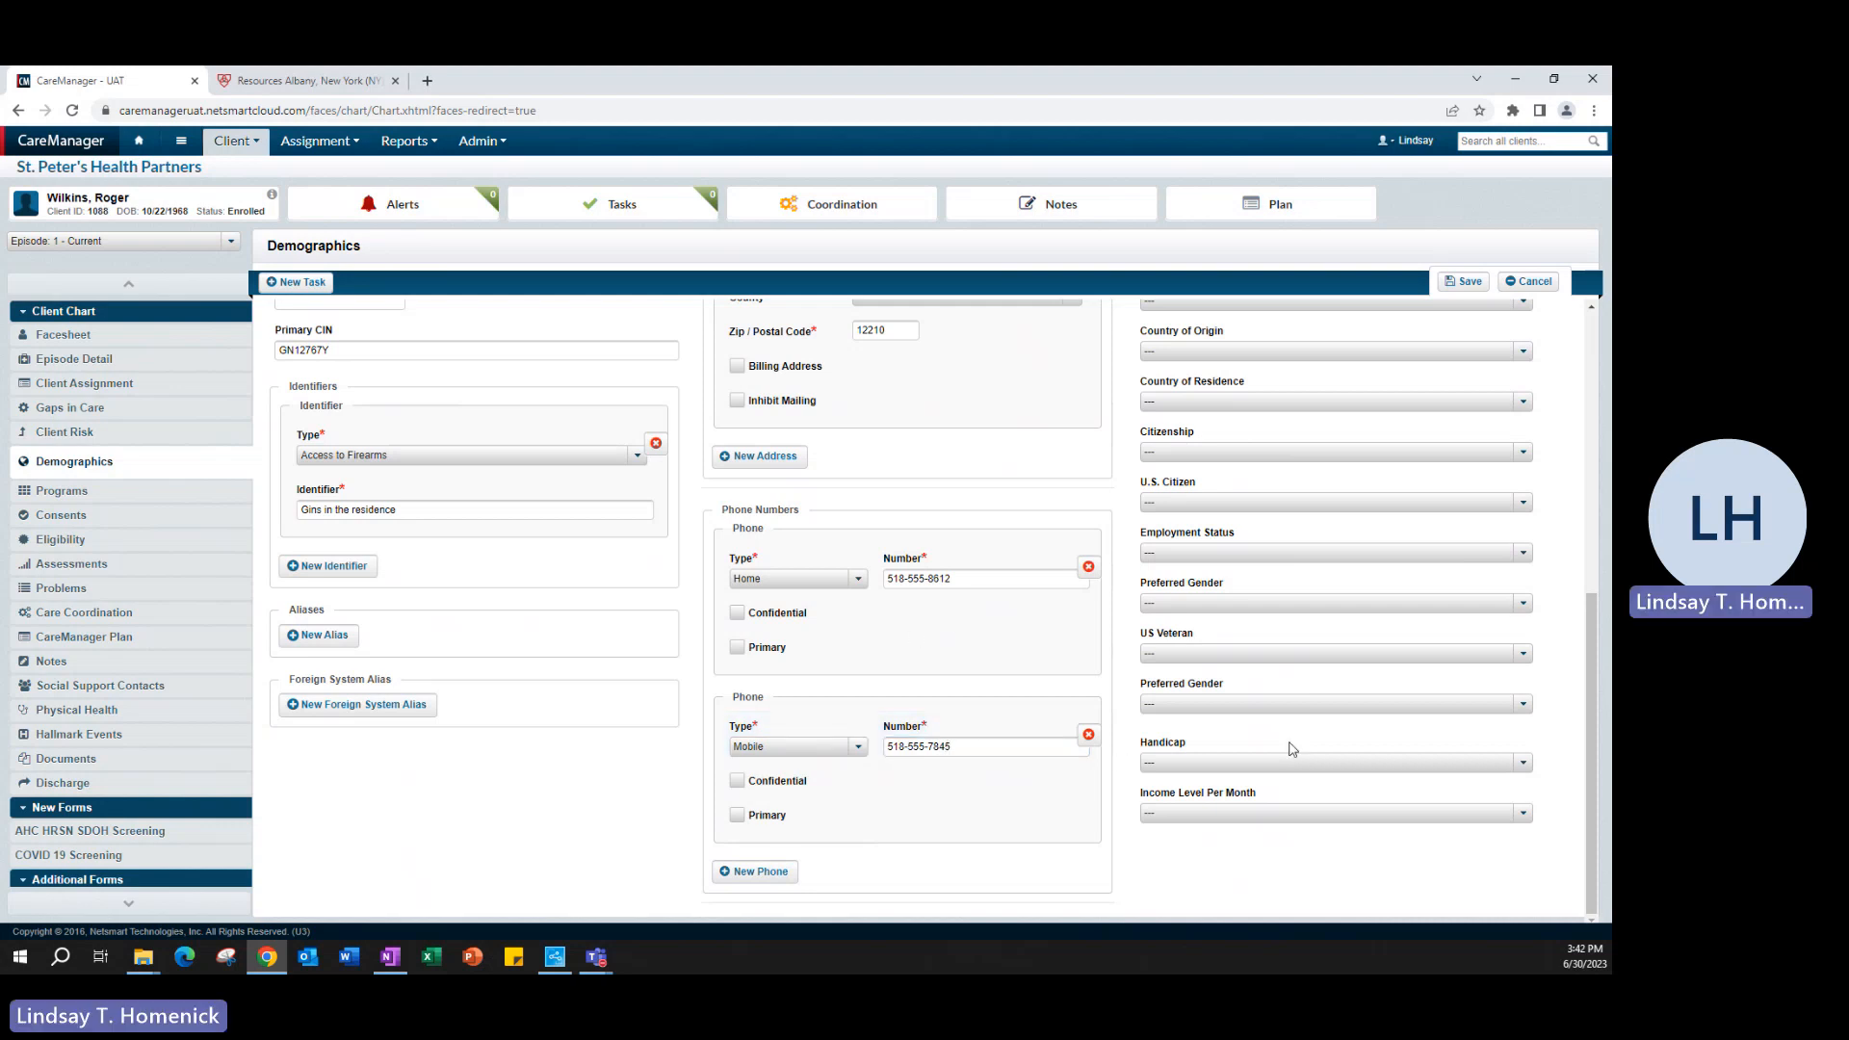
- Set the Primary Language in the Demographic Survey to 1 - English and look through the other languages offered
{"action": "scroll", "coordinate": [1292, 749], "scroll_direction": "up", "scroll_amount": 6}
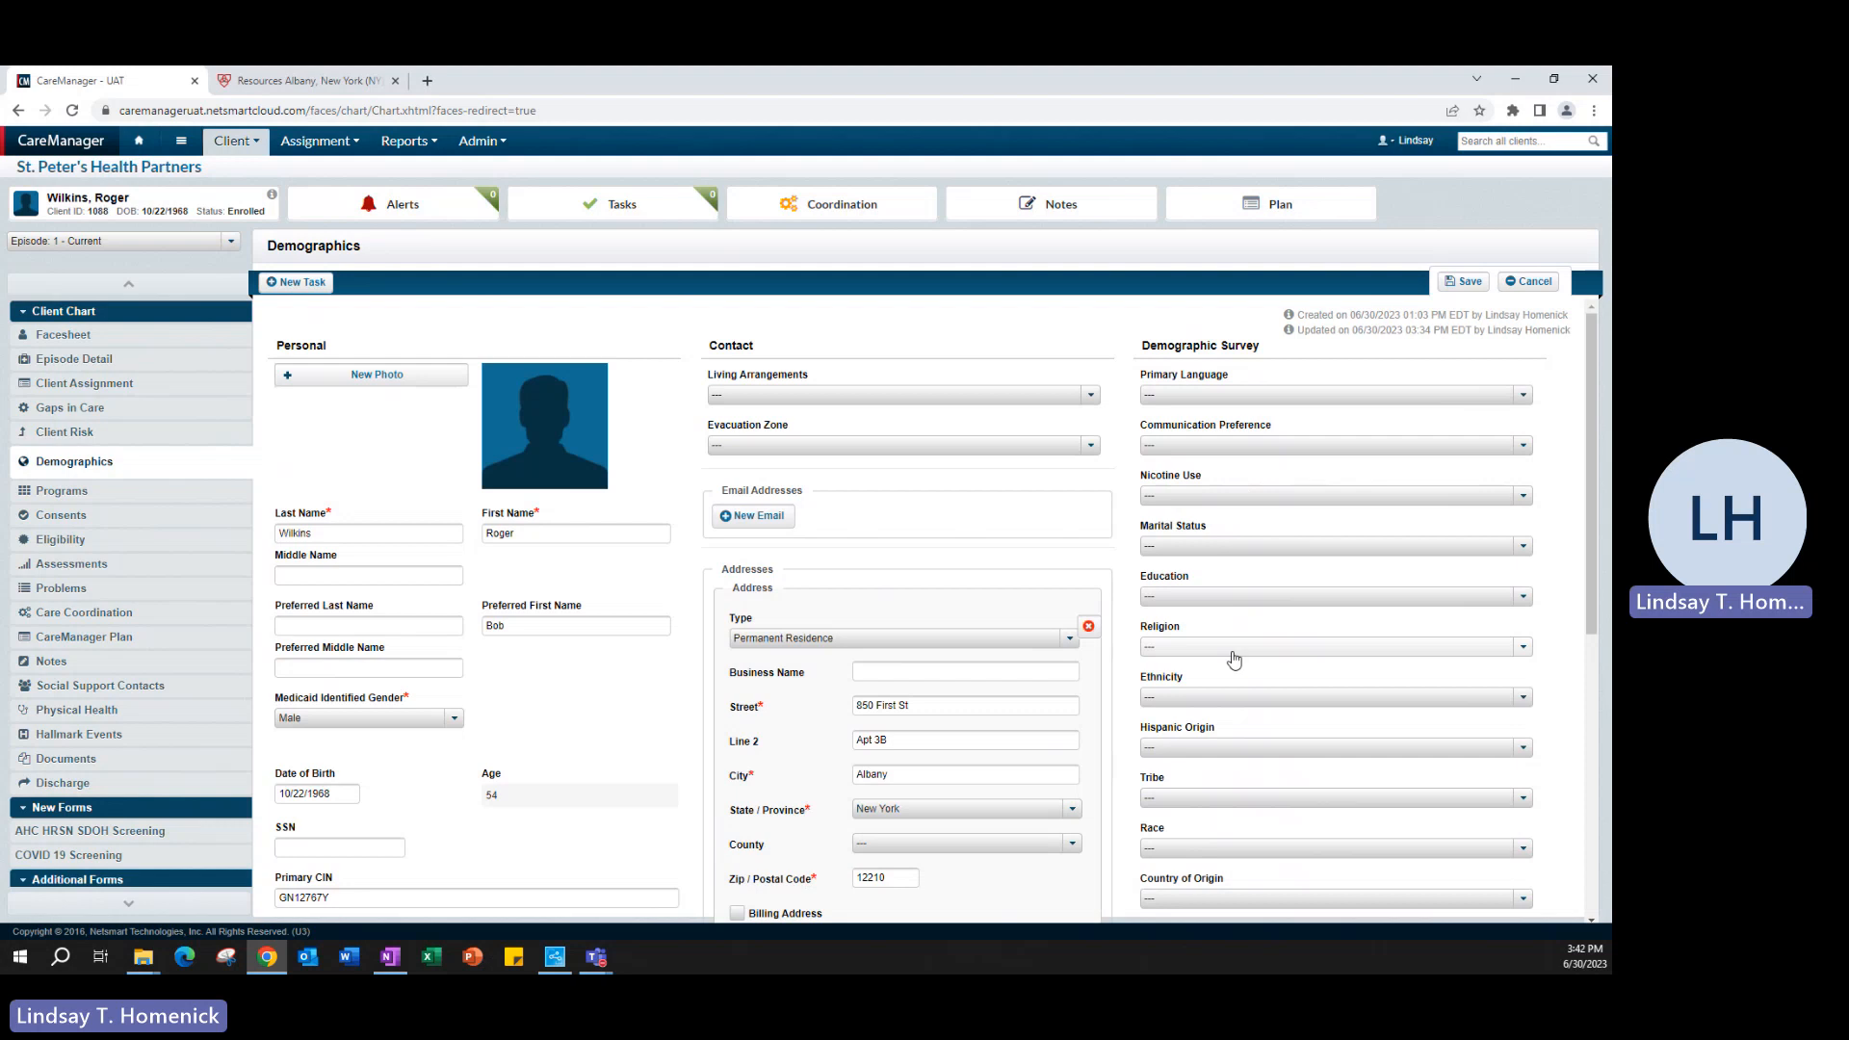
{"action": "left_click", "coordinate": [1203, 397]}
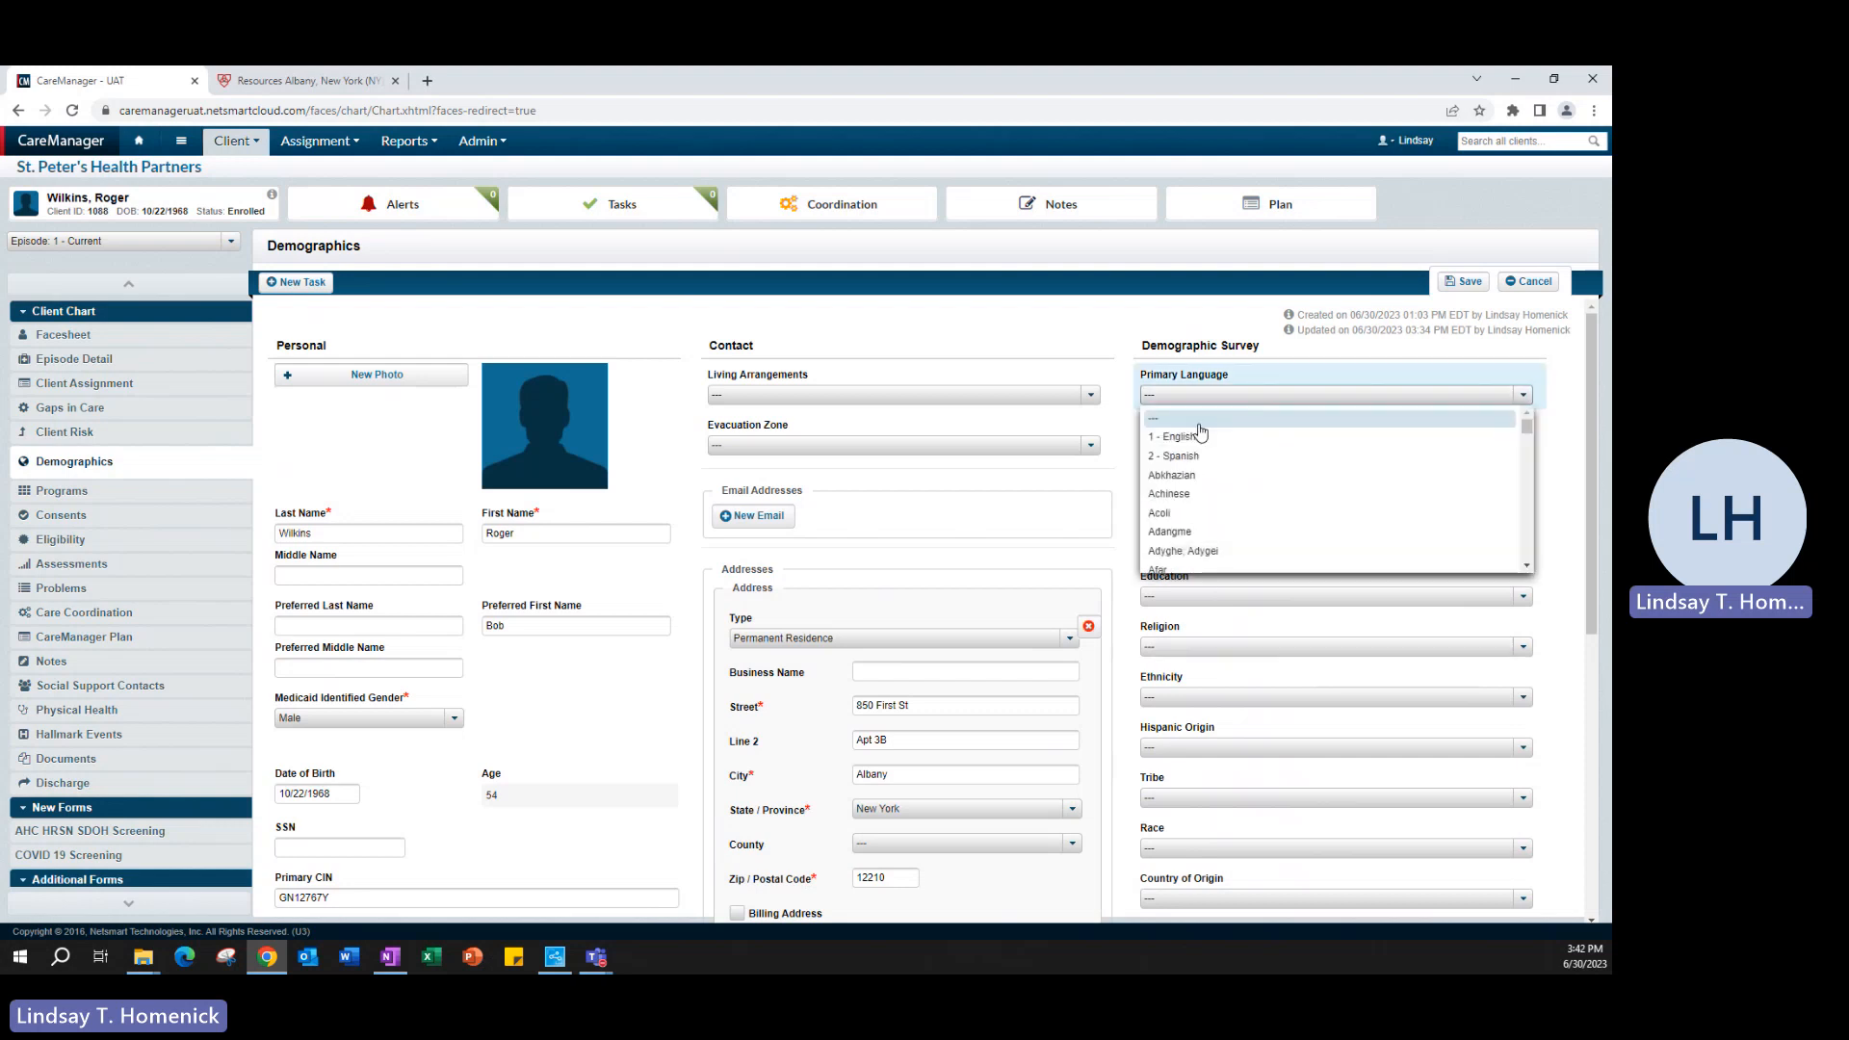
{"action": "left_click", "coordinate": [1198, 440]}
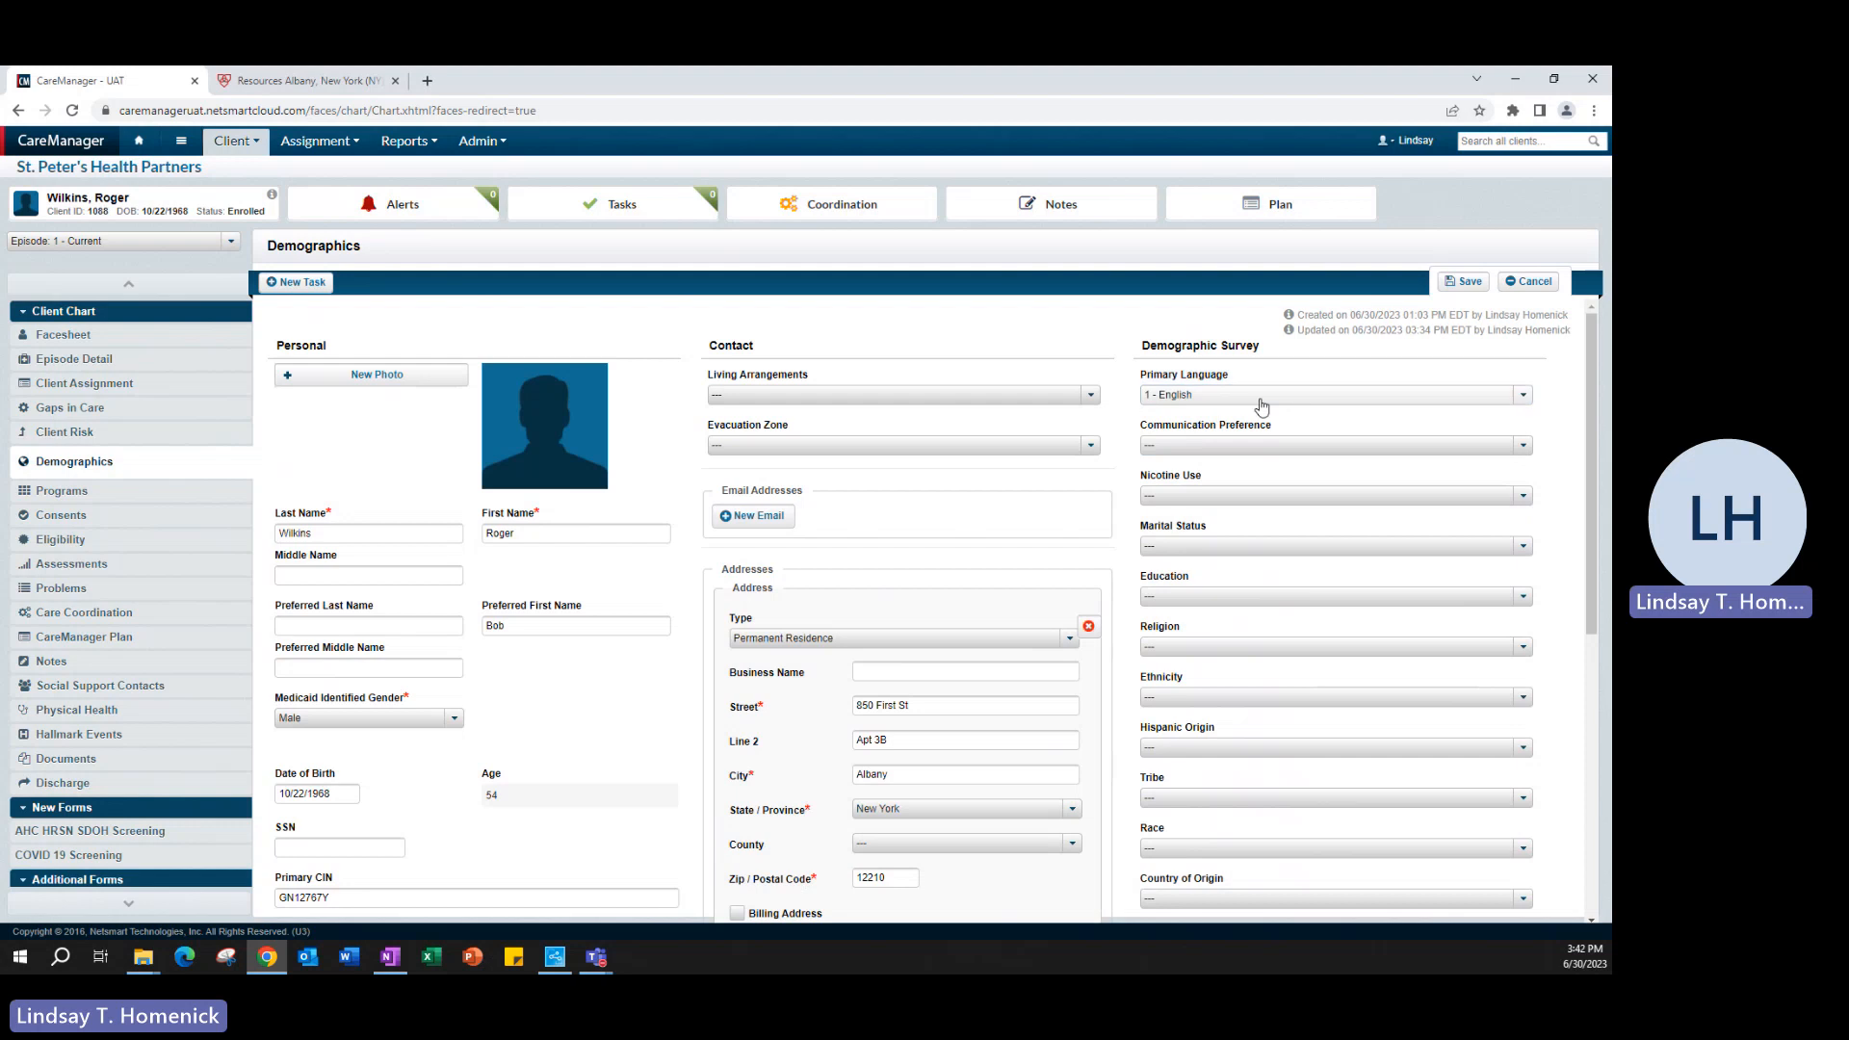
{"action": "left_click", "coordinate": [1261, 397]}
{"action": "scroll", "coordinate": [1262, 497], "scroll_direction": "down", "scroll_amount": 5}
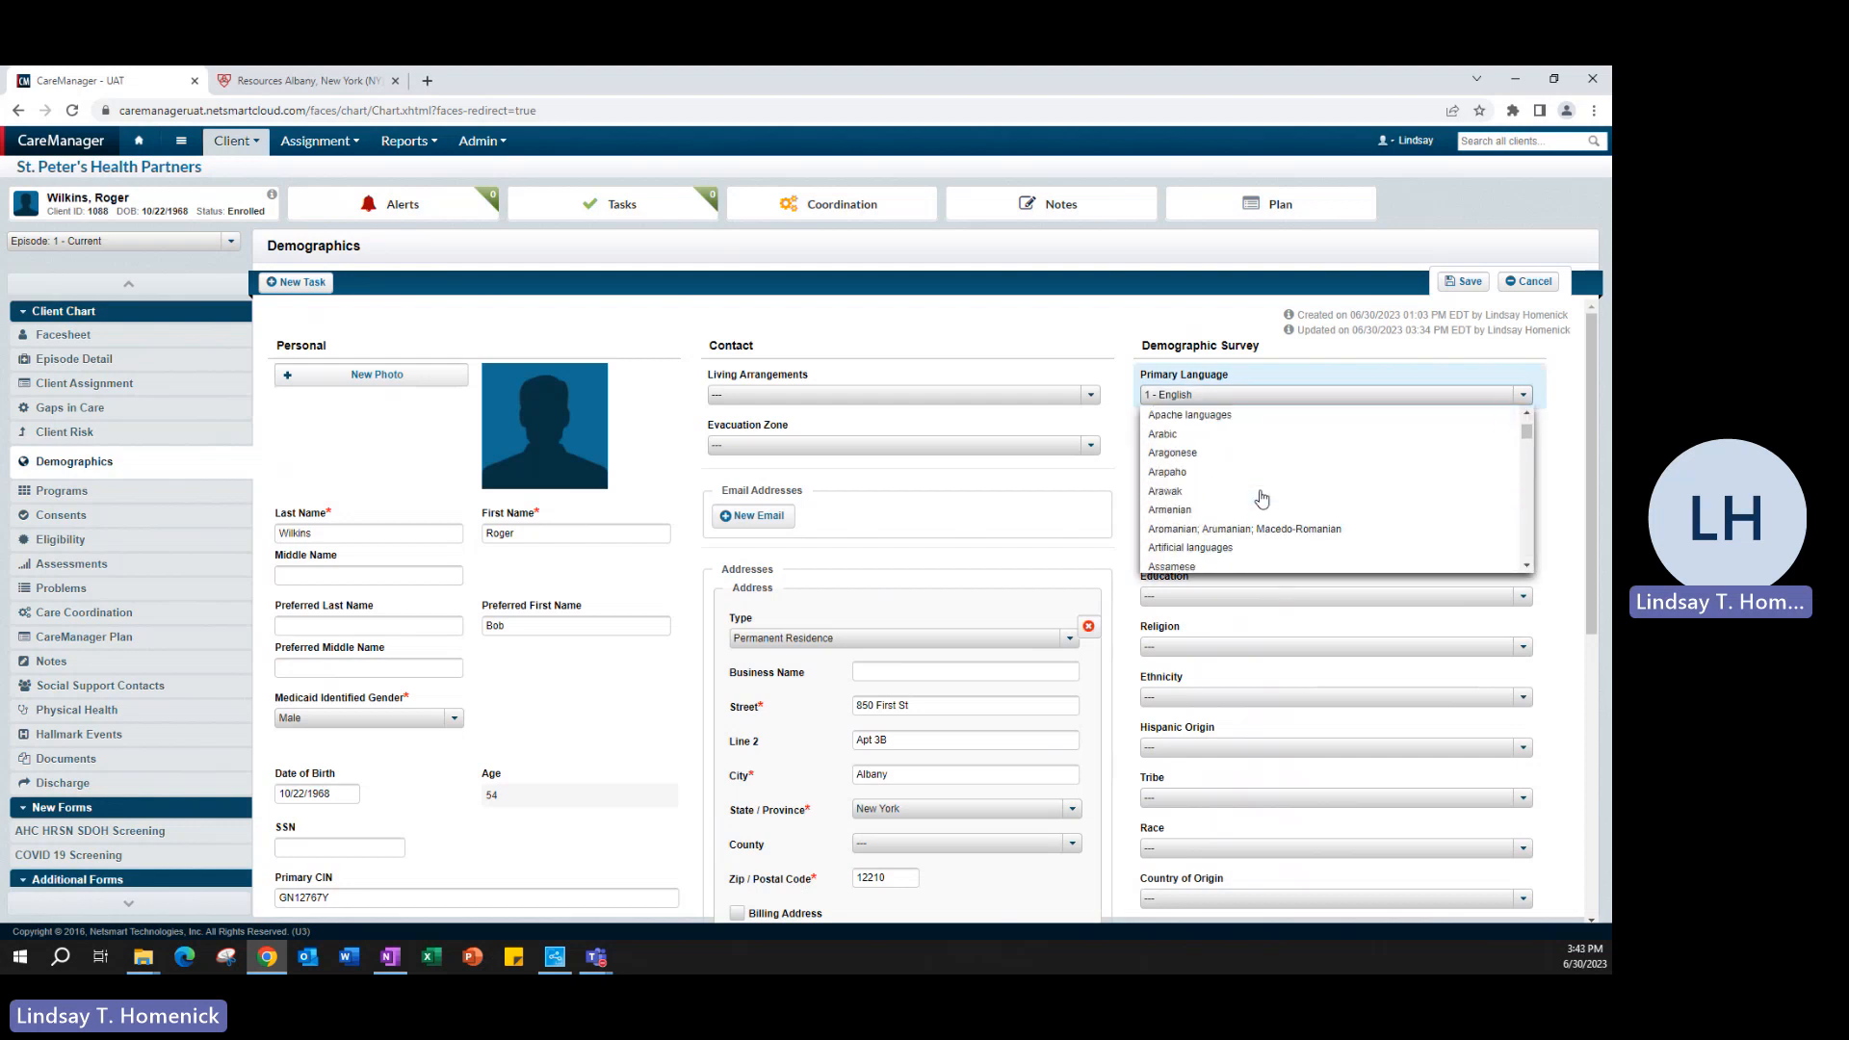
{"action": "scroll", "coordinate": [1262, 497], "scroll_direction": "up", "scroll_amount": 5}
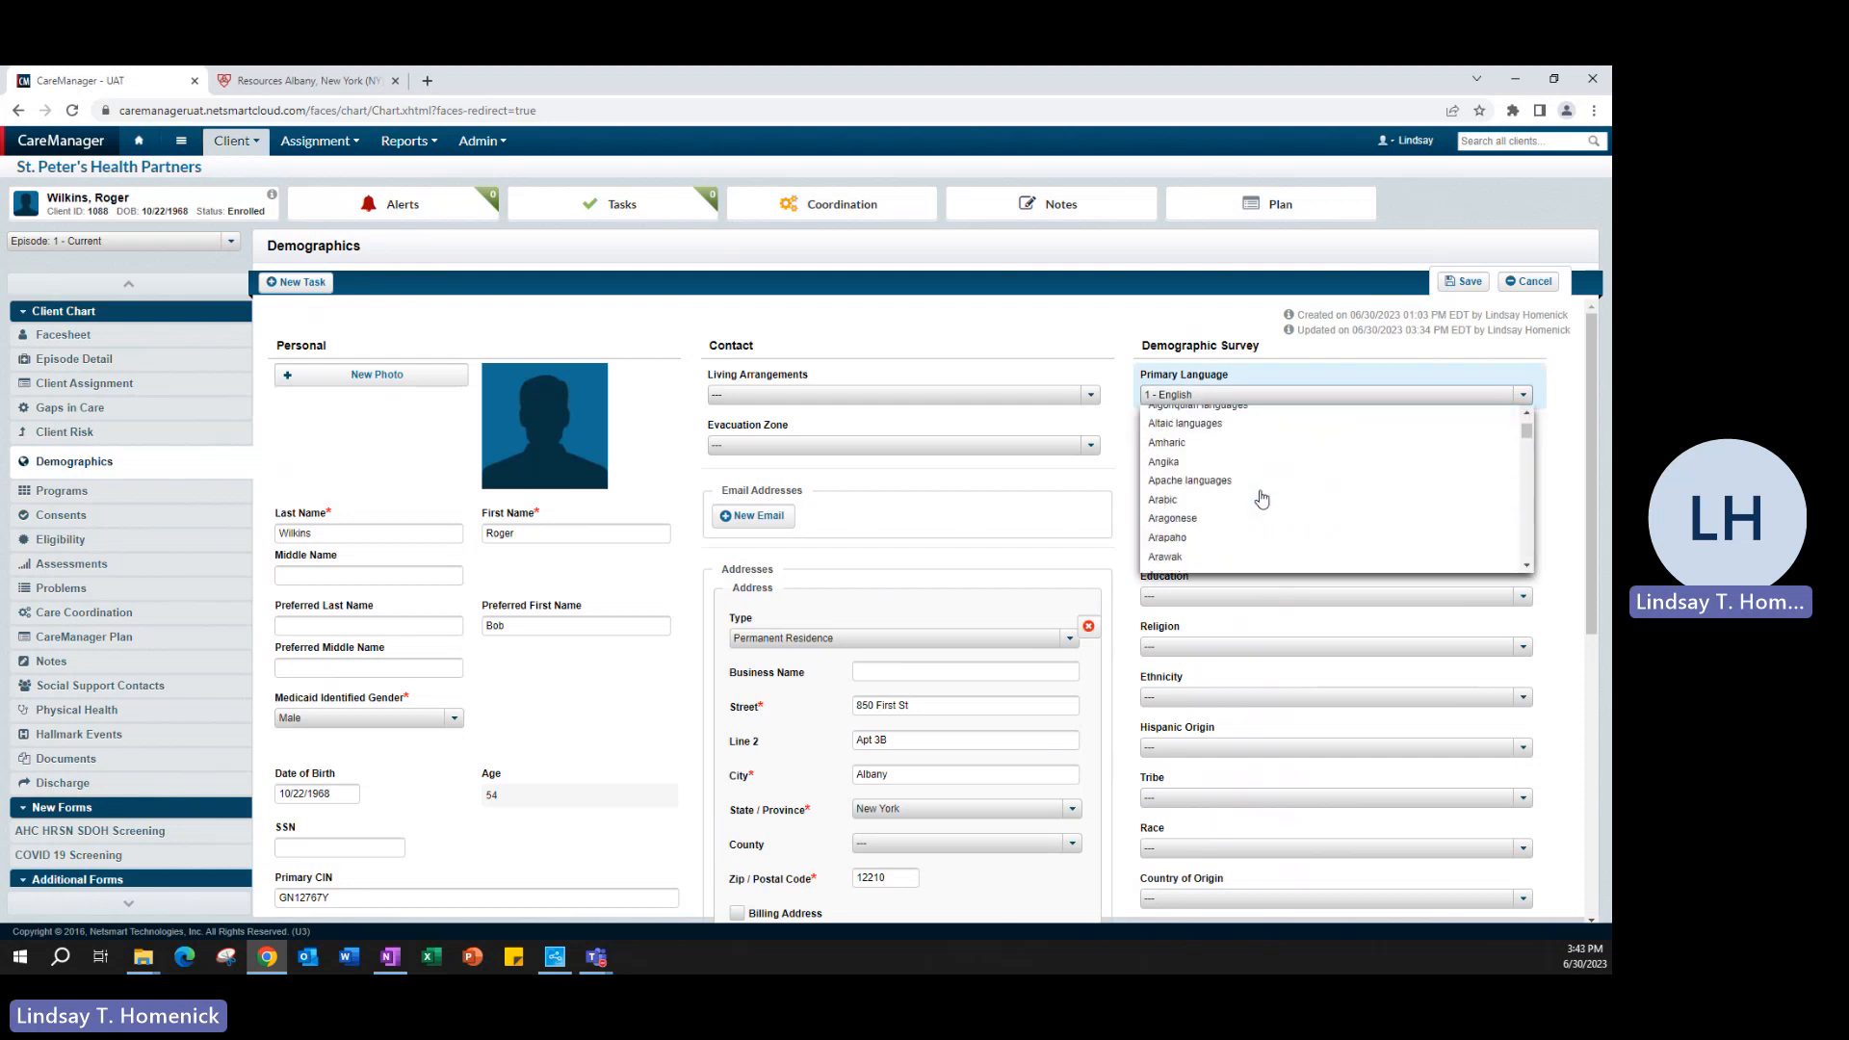
{"action": "left_click", "coordinate": [1192, 441]}
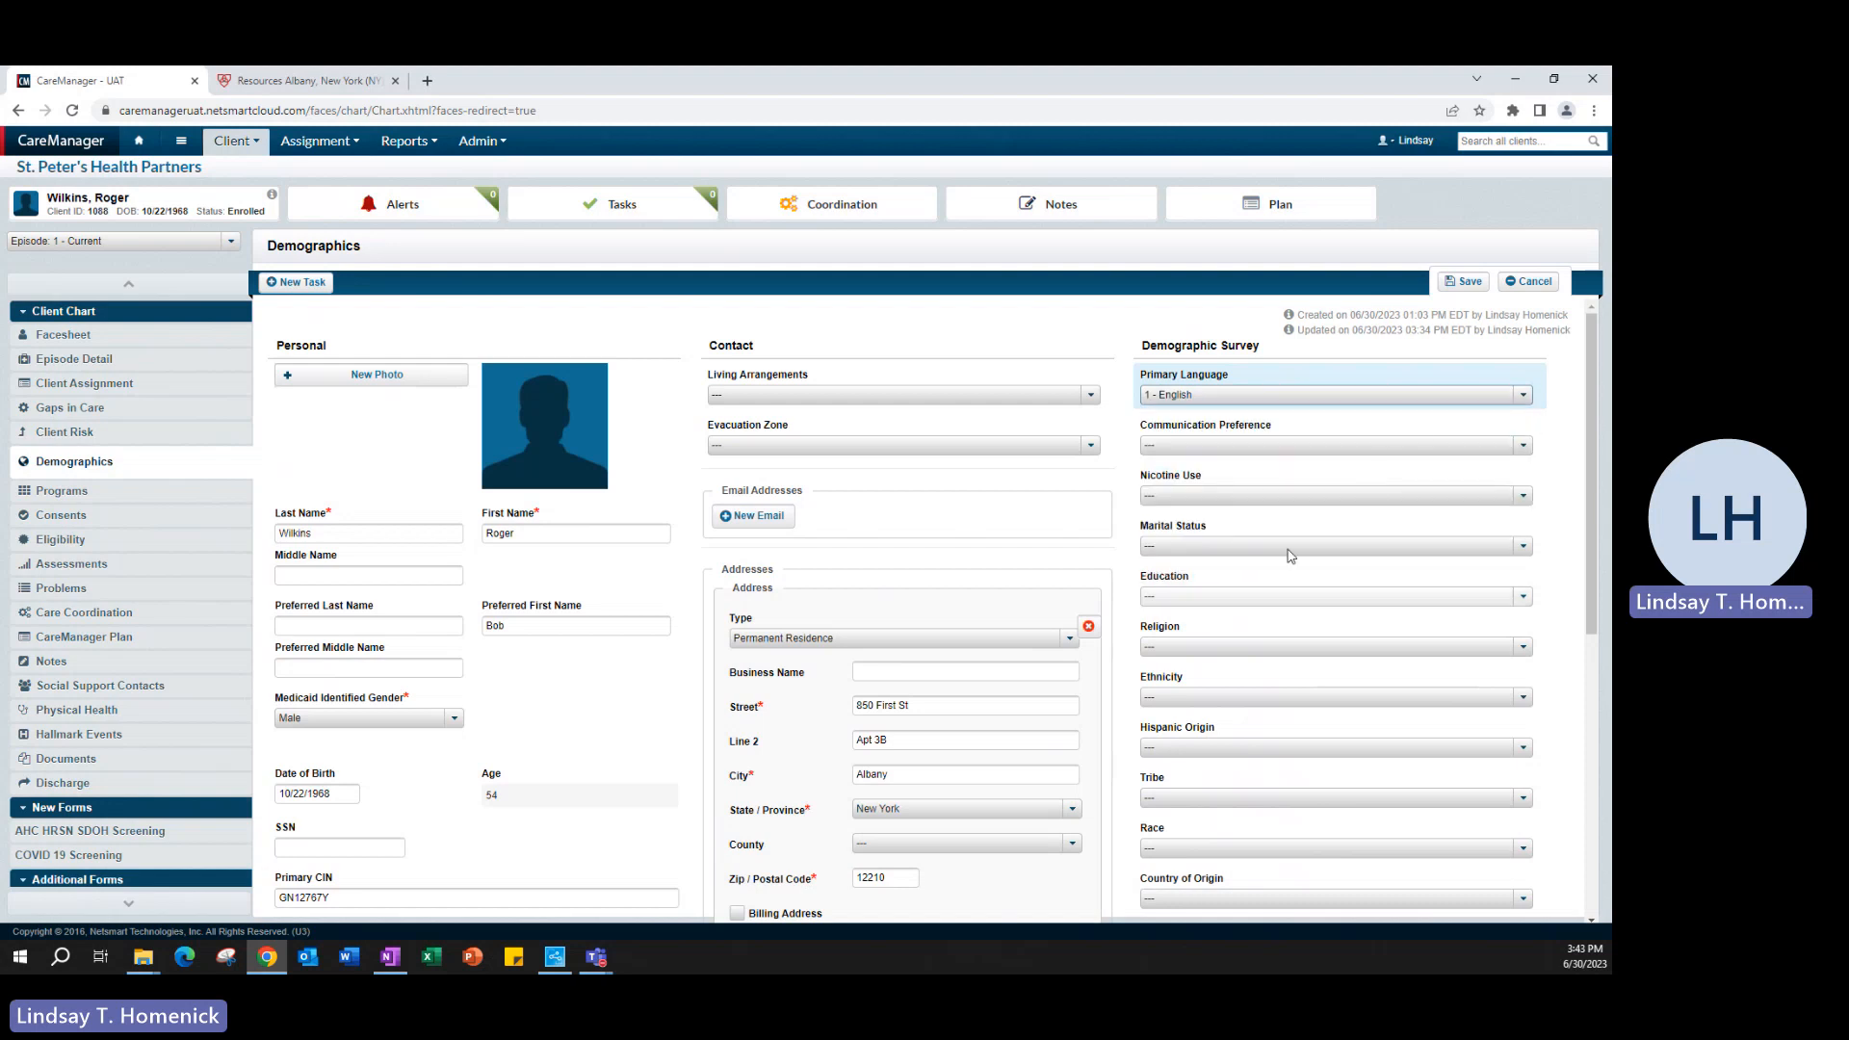
- Set the client's Communication Preference to Text Message
{"action": "left_click", "coordinate": [1377, 446]}
{"action": "left_click", "coordinate": [1212, 506]}
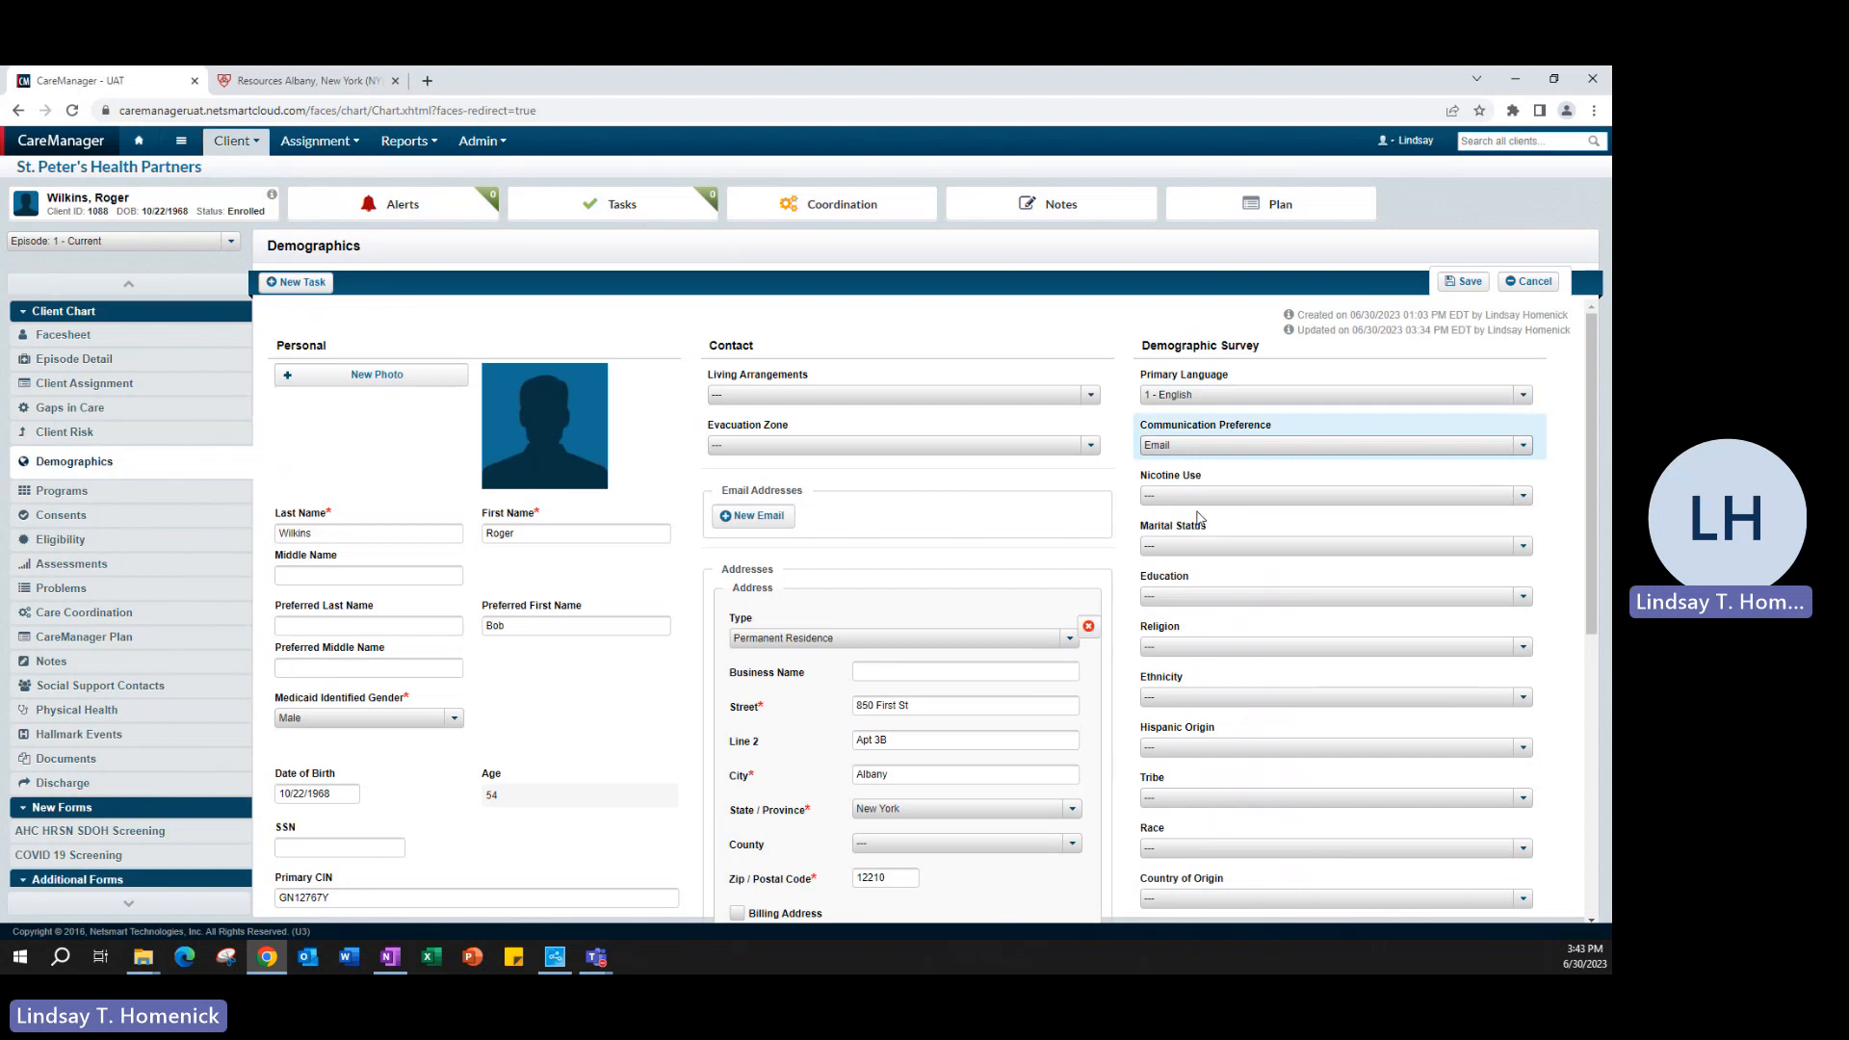
{"action": "left_click", "coordinate": [1213, 448]}
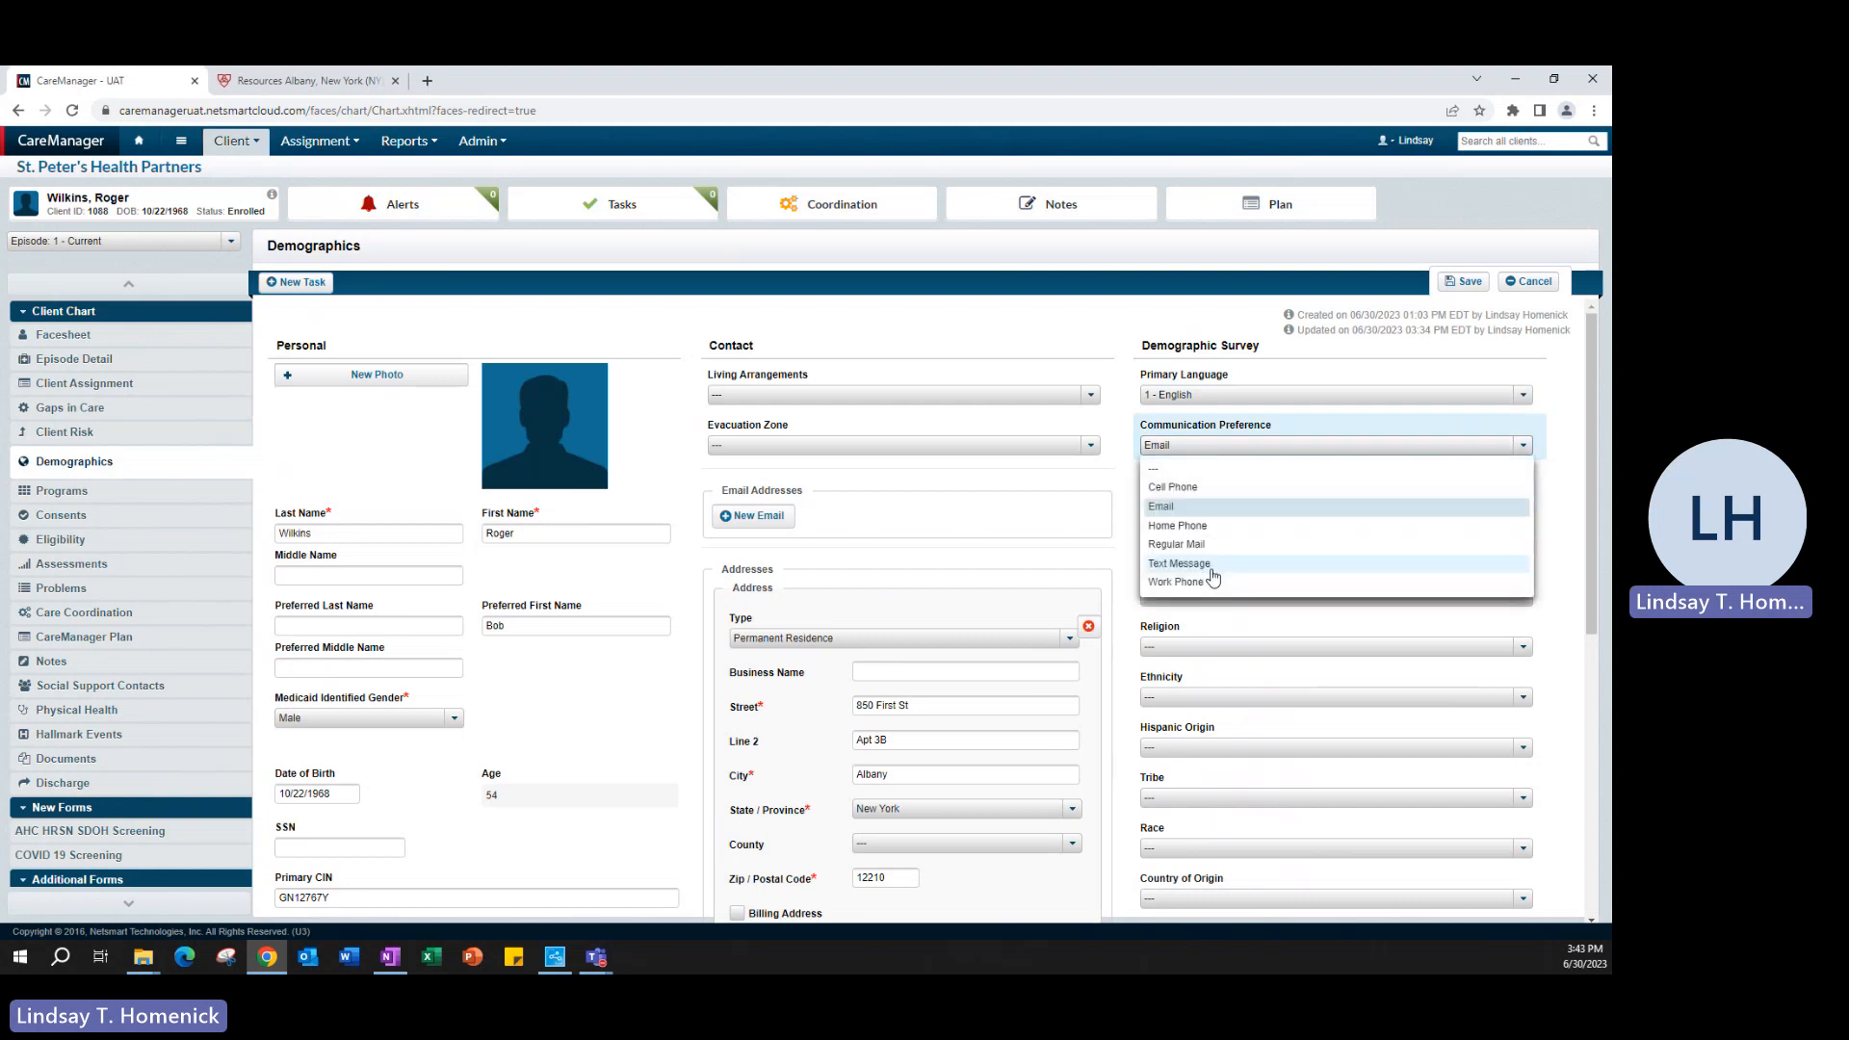
{"action": "left_click", "coordinate": [1212, 564]}
- Set the client's Marital Status to Married and Education to 7 - 10th Grade
{"action": "scroll", "coordinate": [1341, 577], "scroll_direction": "down", "scroll_amount": 1}
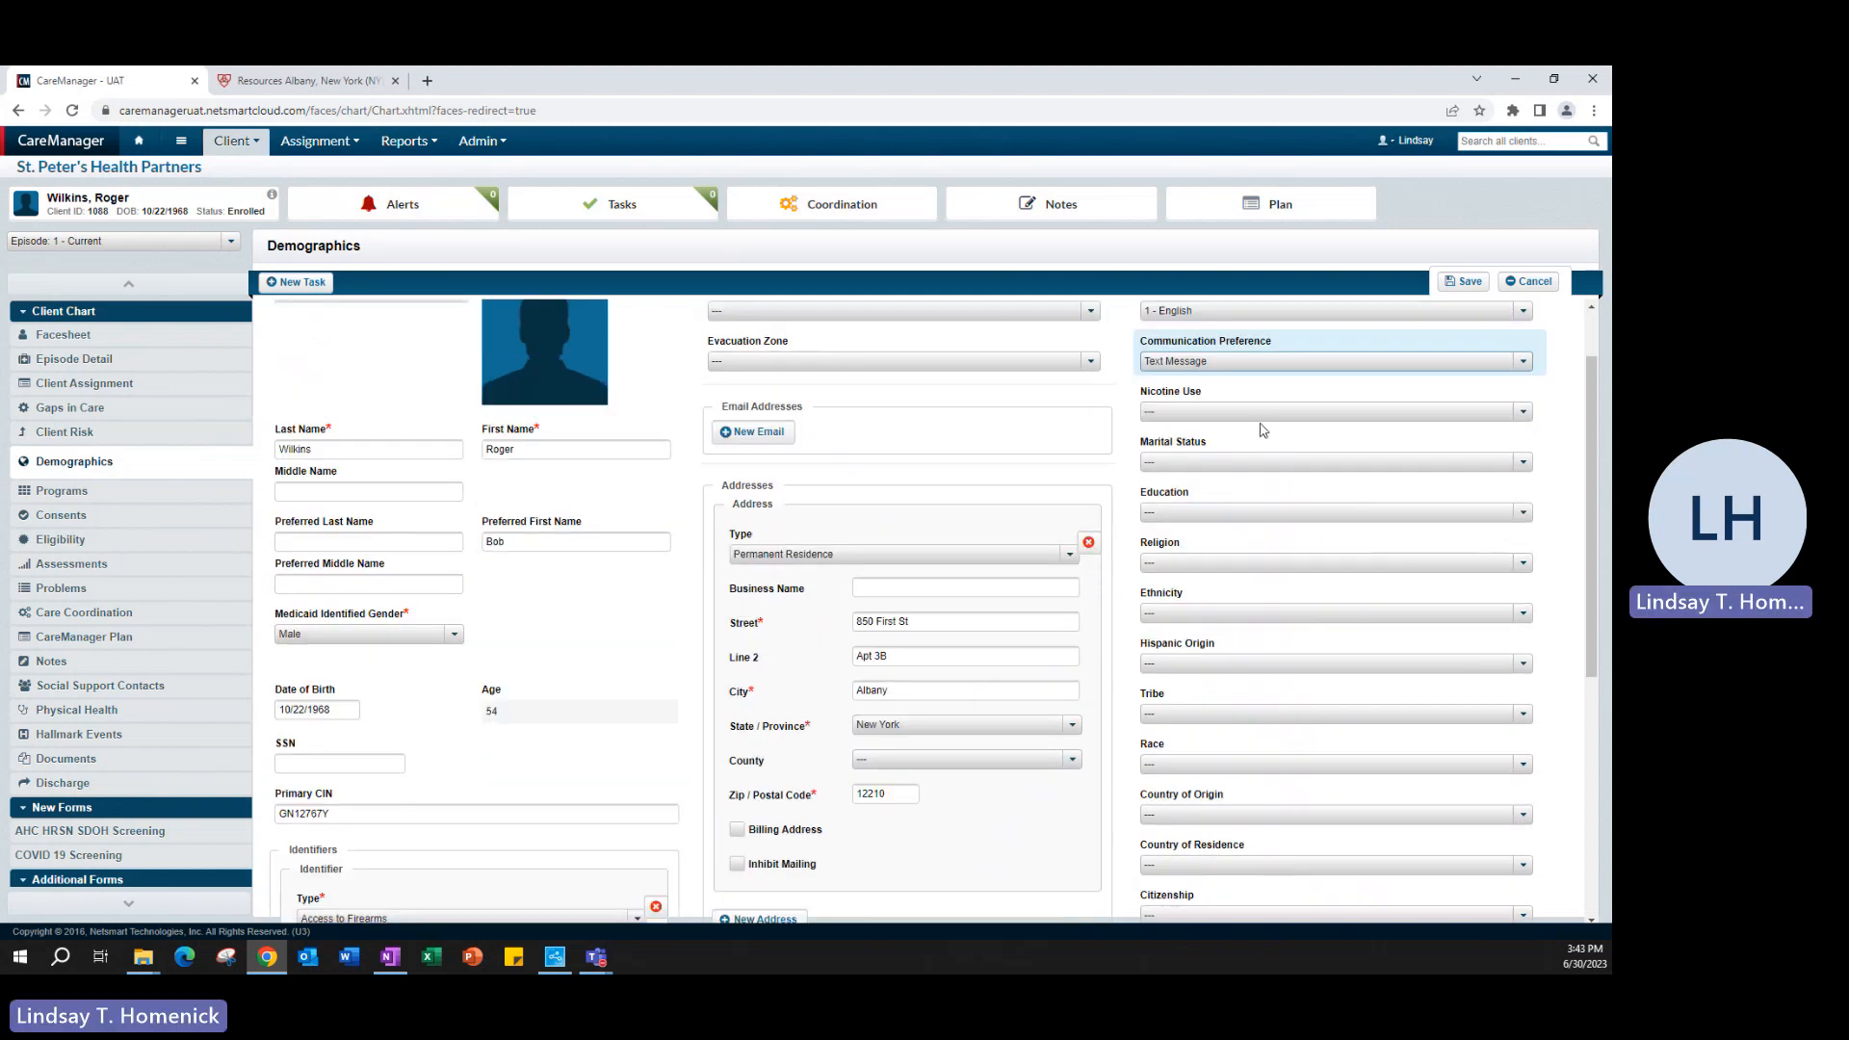
{"action": "left_click", "coordinate": [1261, 462]}
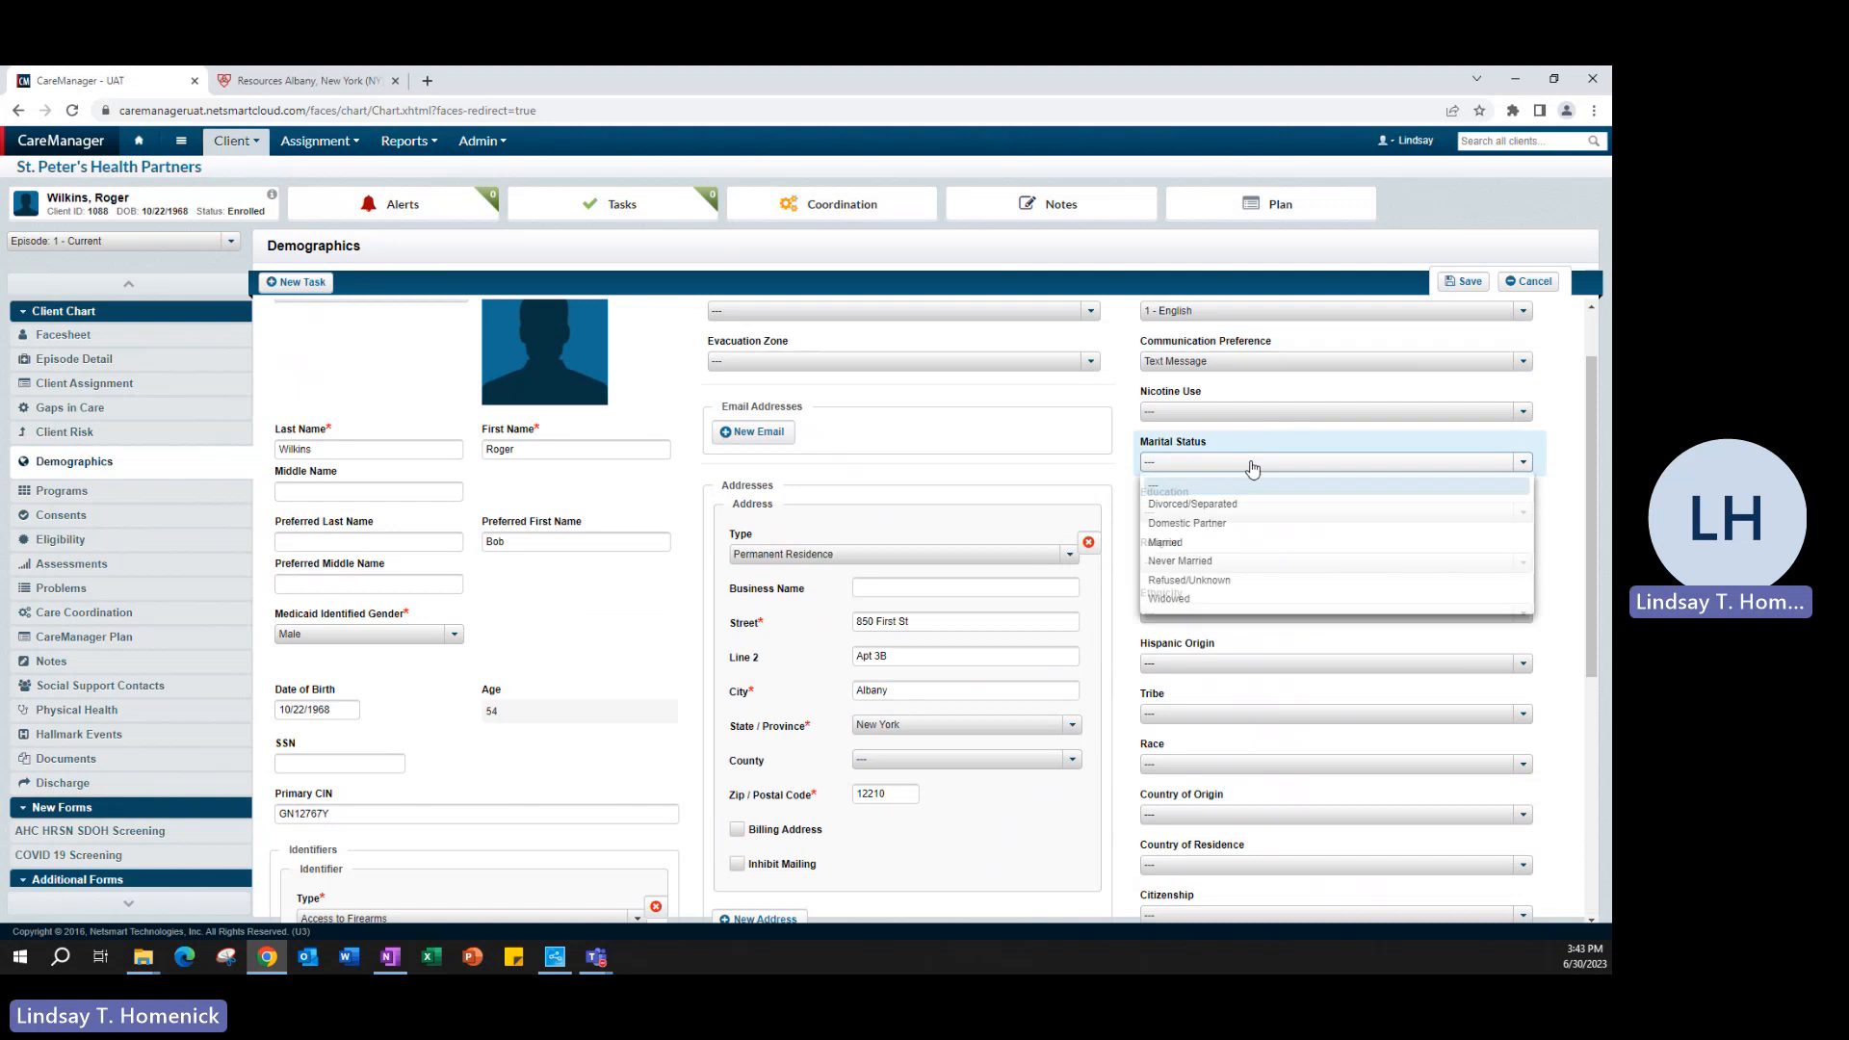
{"action": "left_click", "coordinate": [1203, 542]}
{"action": "scroll", "coordinate": [1202, 430], "scroll_direction": "down", "scroll_amount": 1}
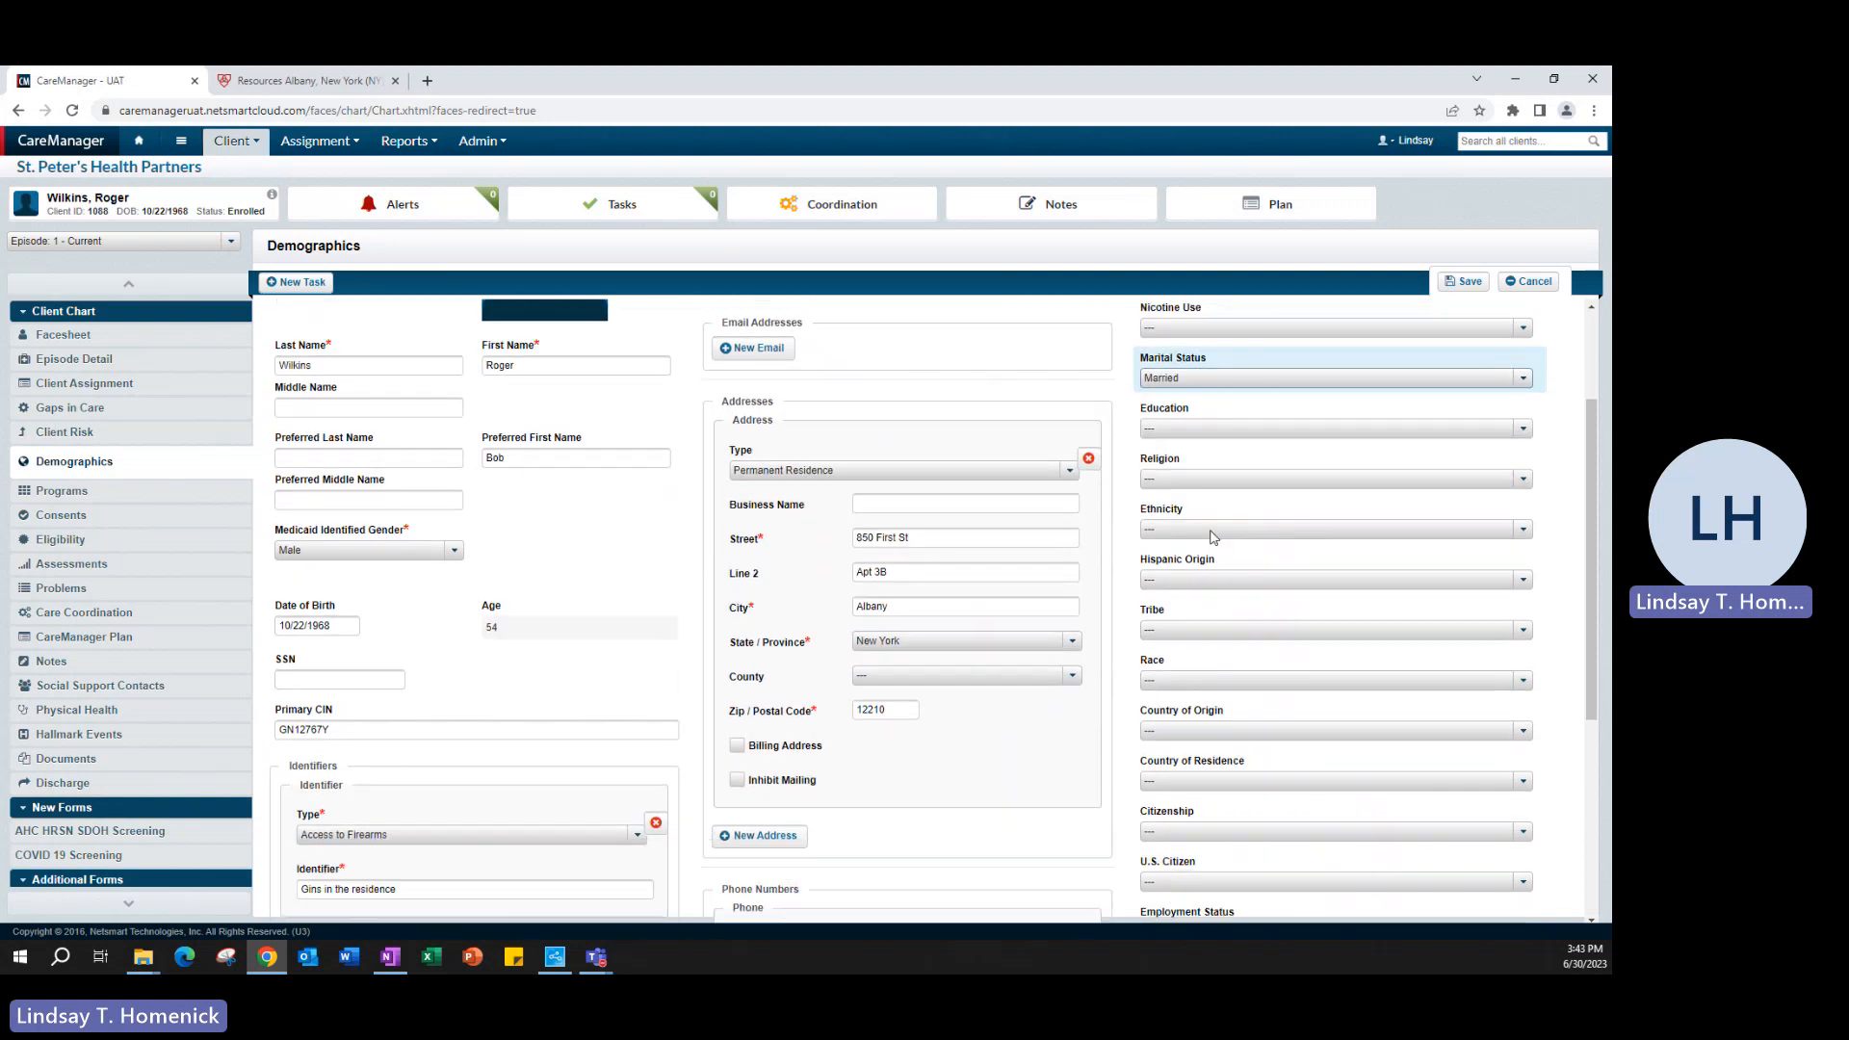
{"action": "left_click", "coordinate": [1210, 434]}
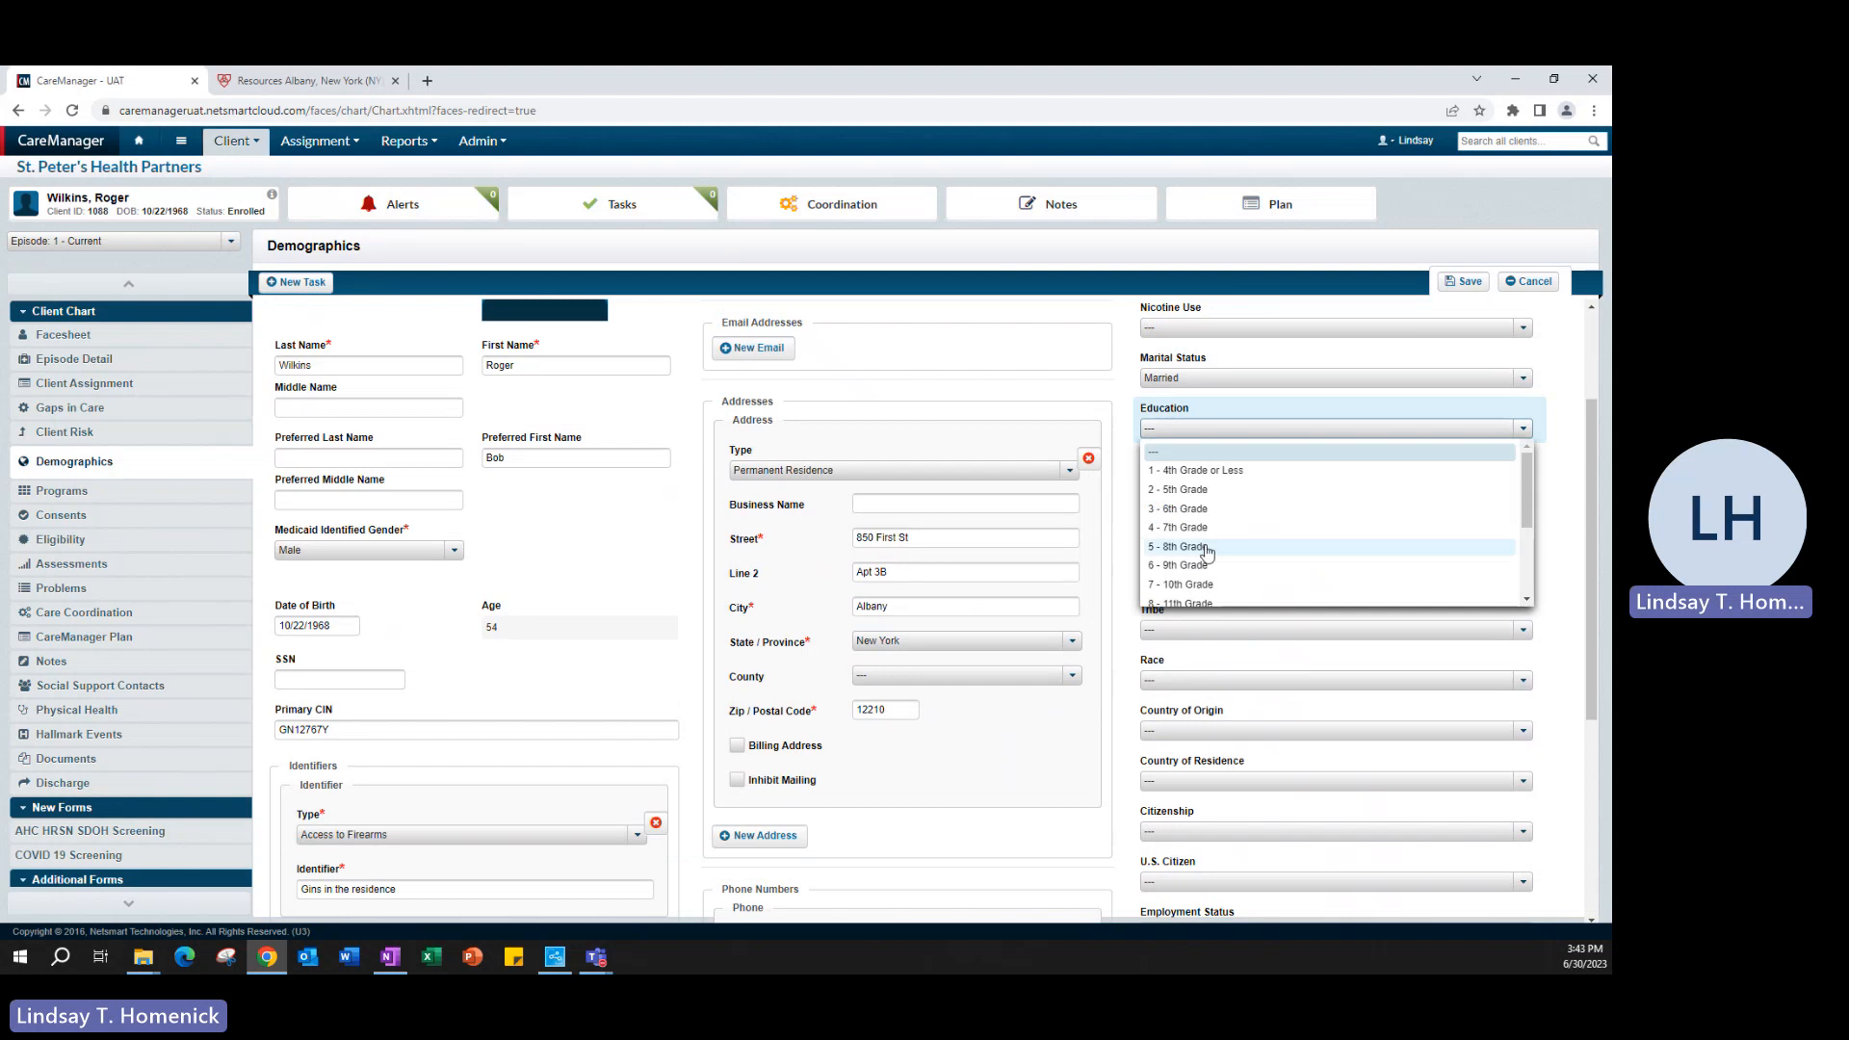
{"action": "left_click", "coordinate": [1208, 589]}
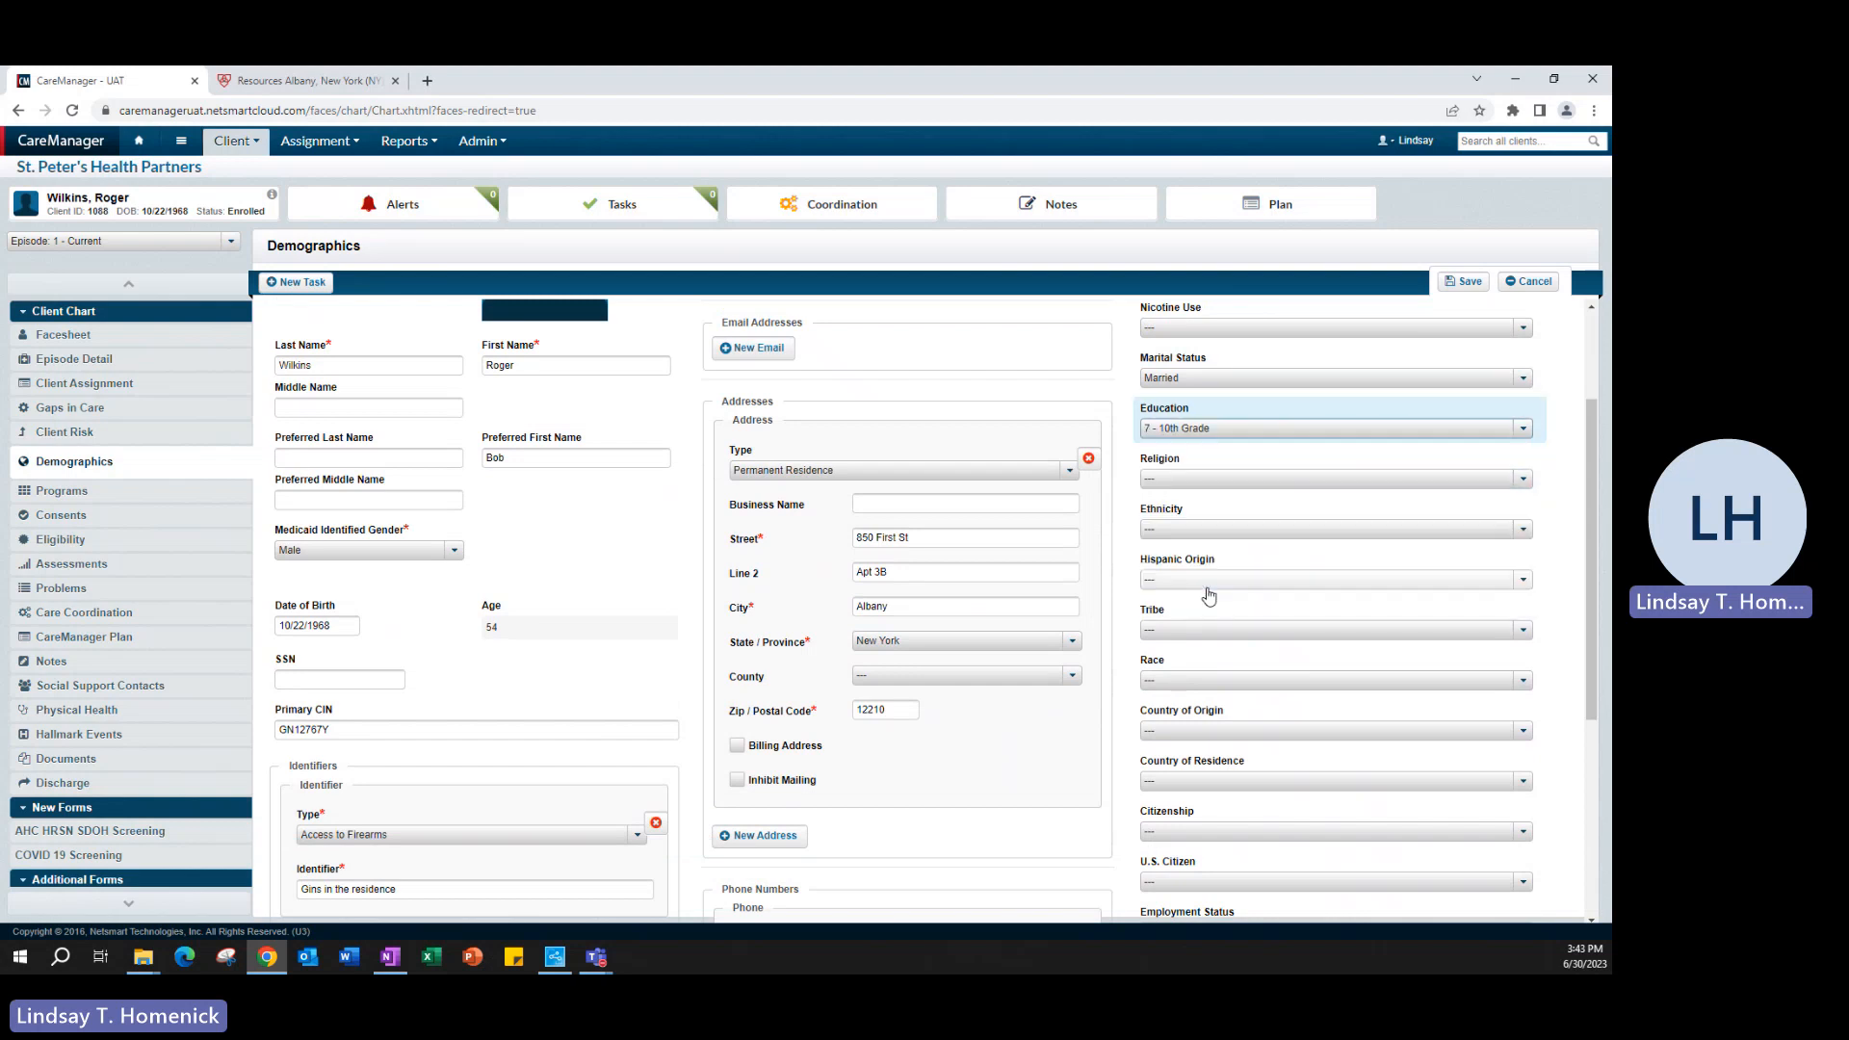
- Set the client's Religion to Assembly Of God and Ethnicity to Caucasian
{"action": "left_click", "coordinate": [1228, 480]}
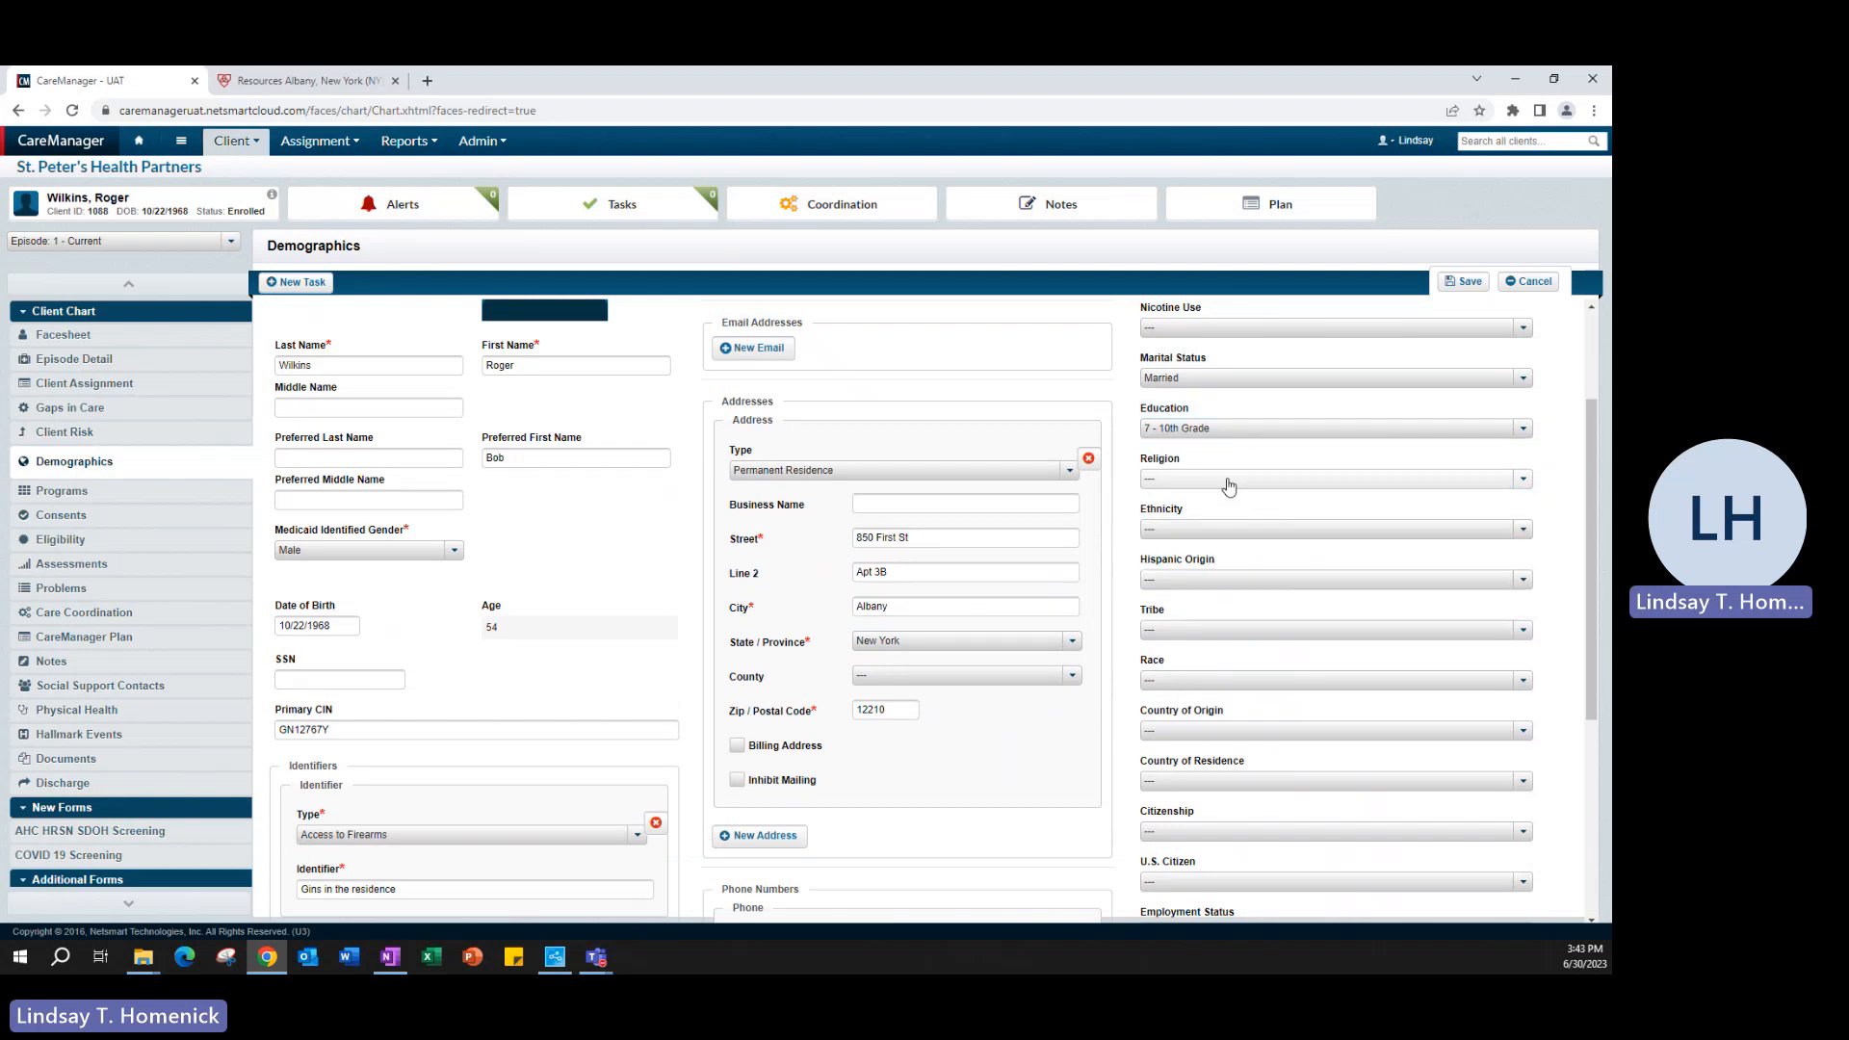
{"action": "scroll", "coordinate": [1260, 589], "scroll_direction": "down", "scroll_amount": 1}
{"action": "scroll", "coordinate": [1261, 589], "scroll_direction": "up", "scroll_amount": 1}
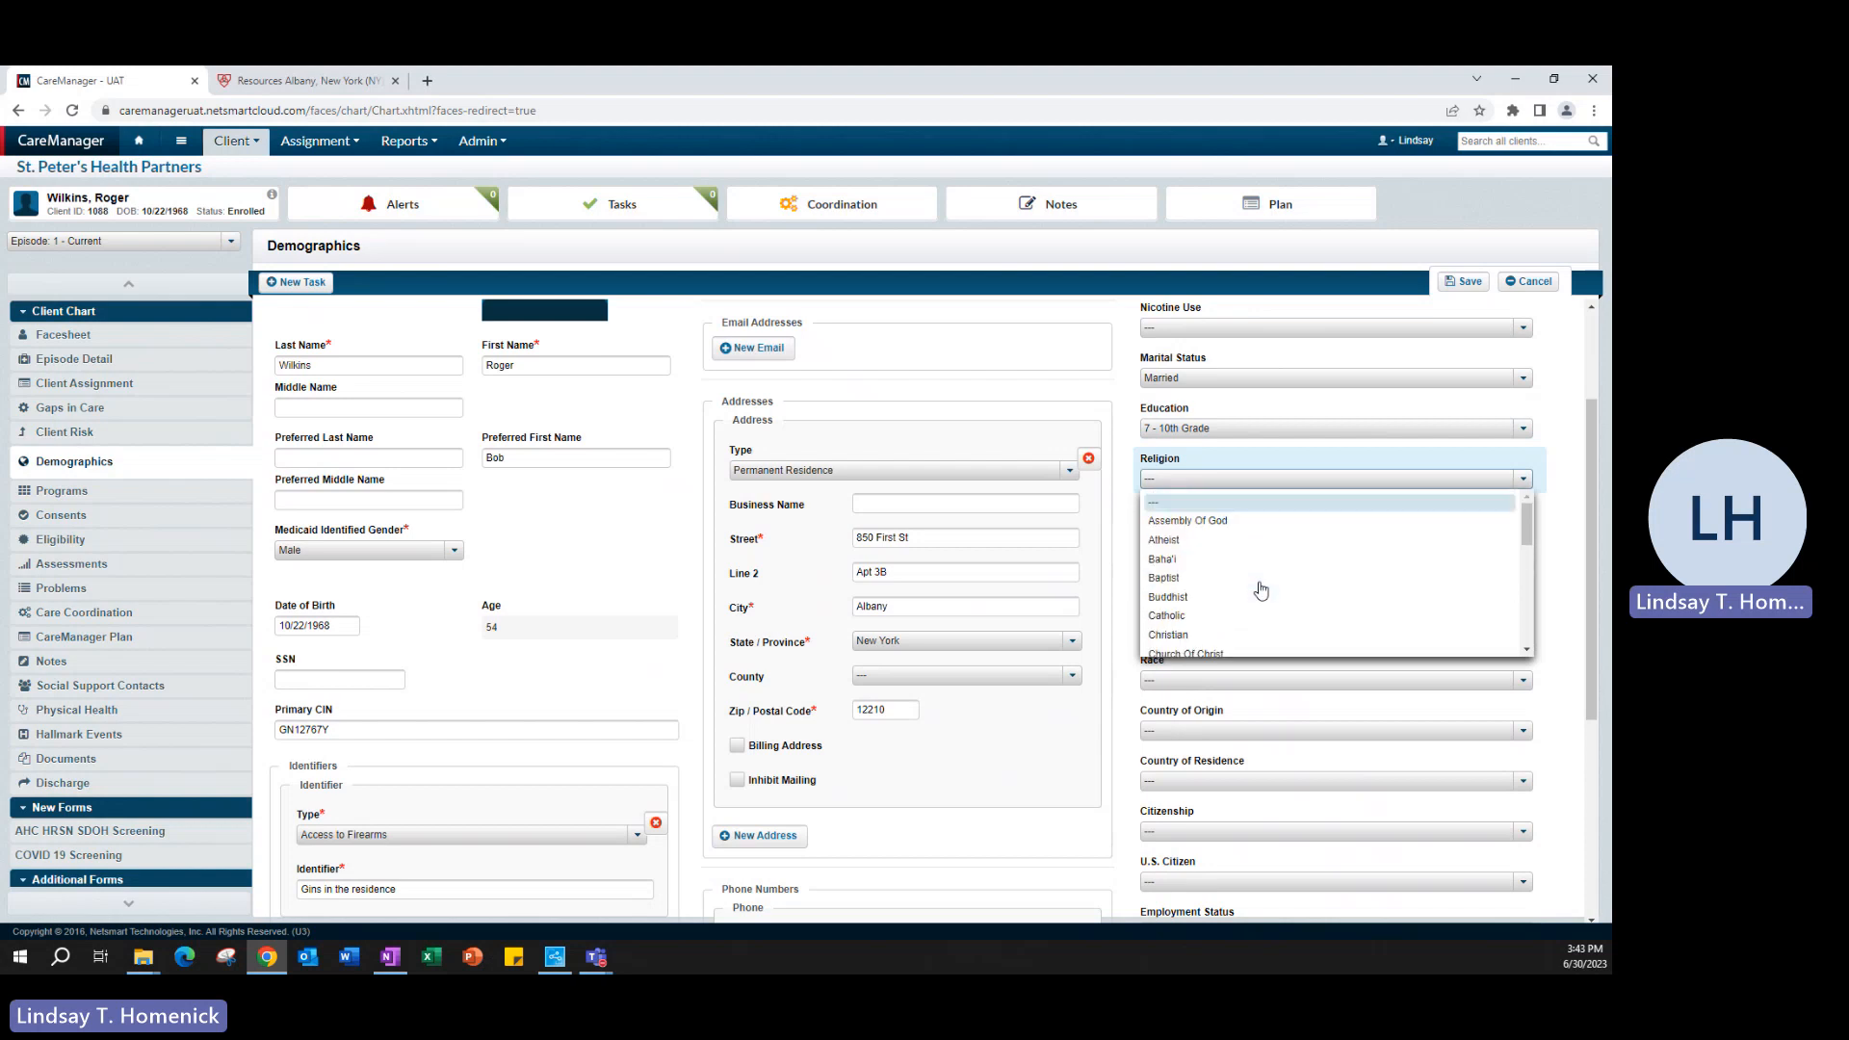
{"action": "left_click", "coordinate": [1225, 523]}
{"action": "left_click", "coordinate": [1215, 529]}
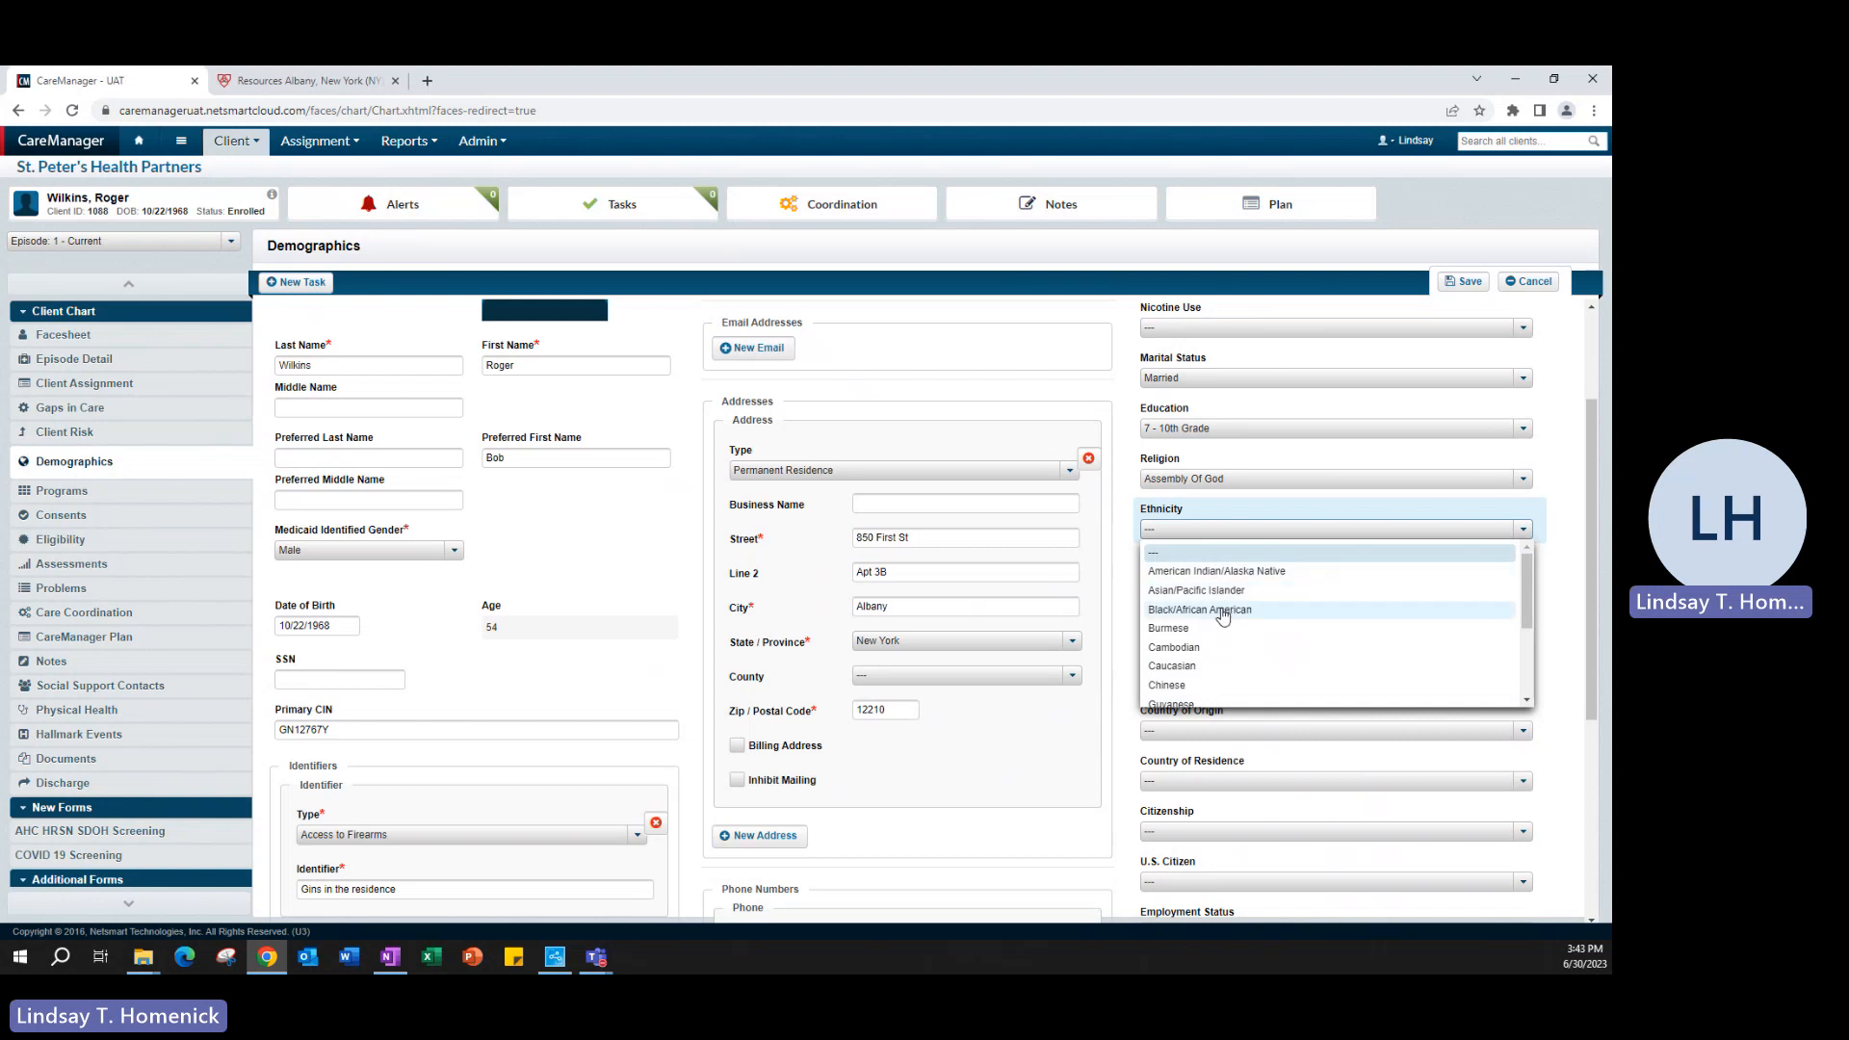
{"action": "left_click", "coordinate": [1214, 672]}
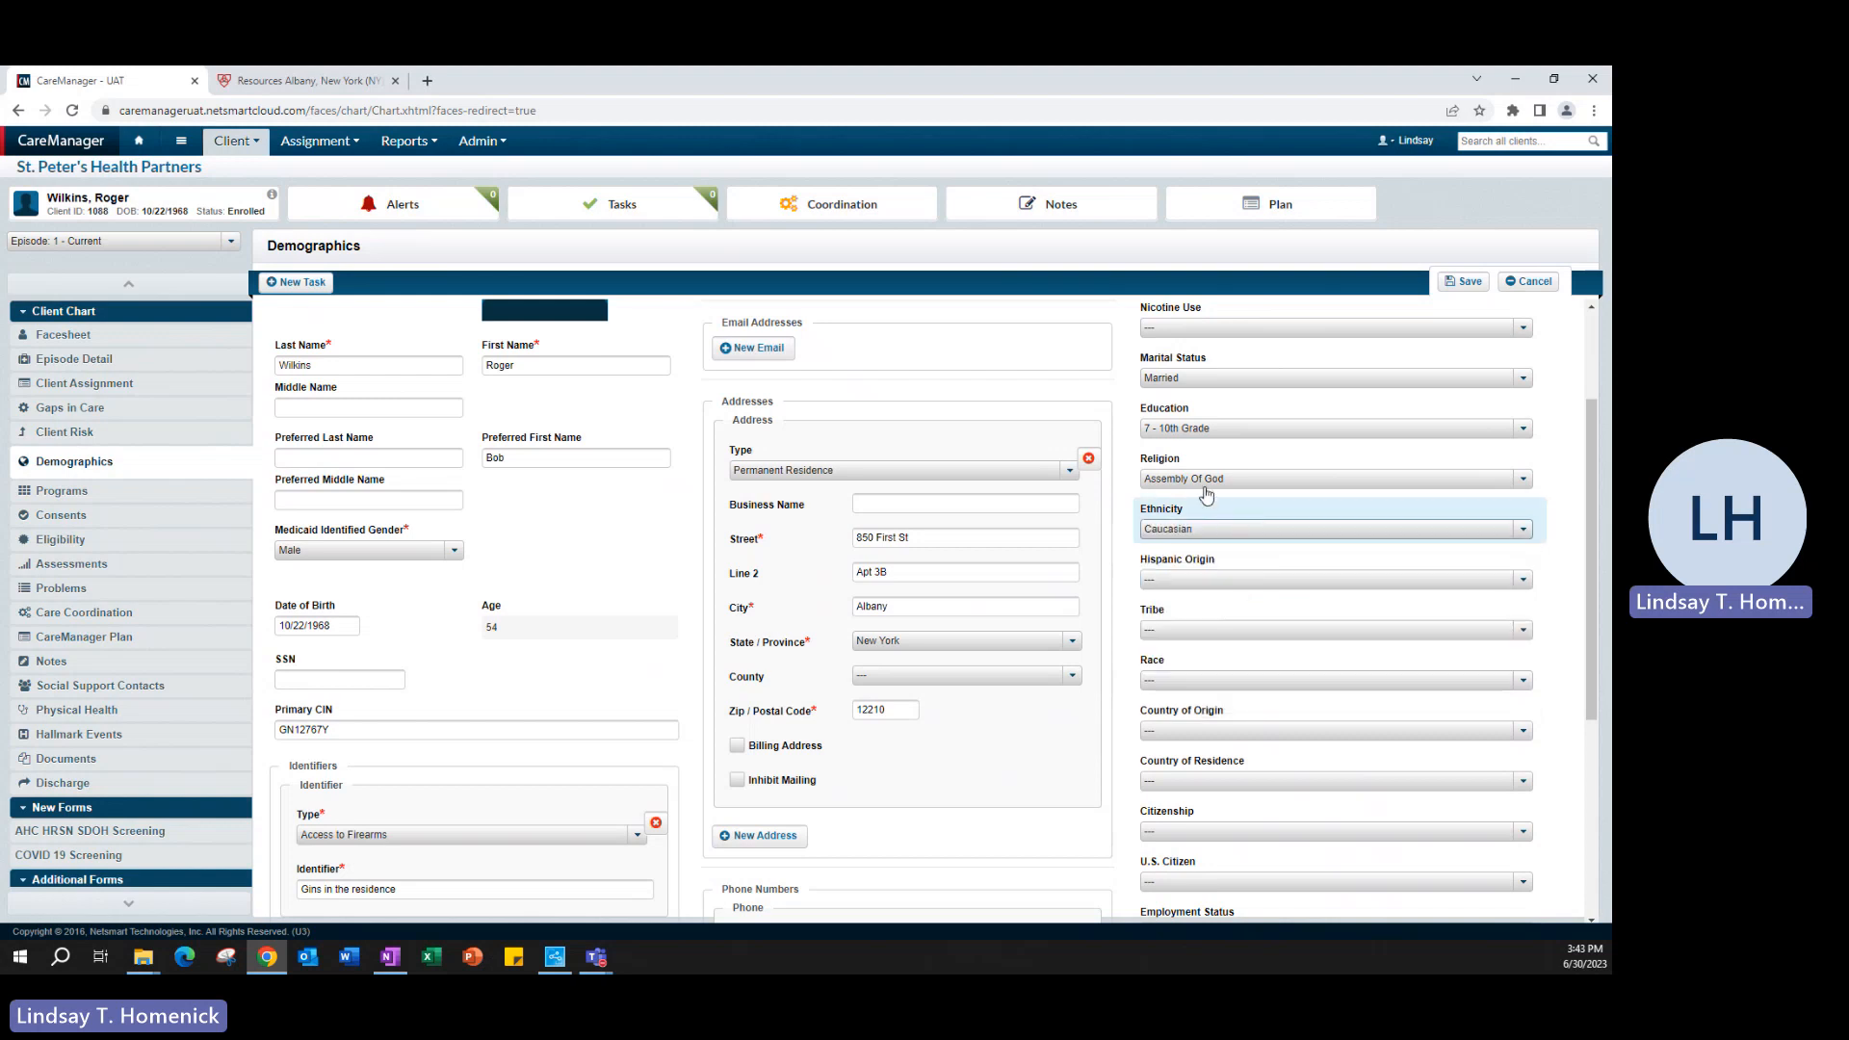
- Set the client's Hispanic Origin to Not Of Hispanic Origin and Race to Caucasian
{"action": "left_click", "coordinate": [1203, 581]}
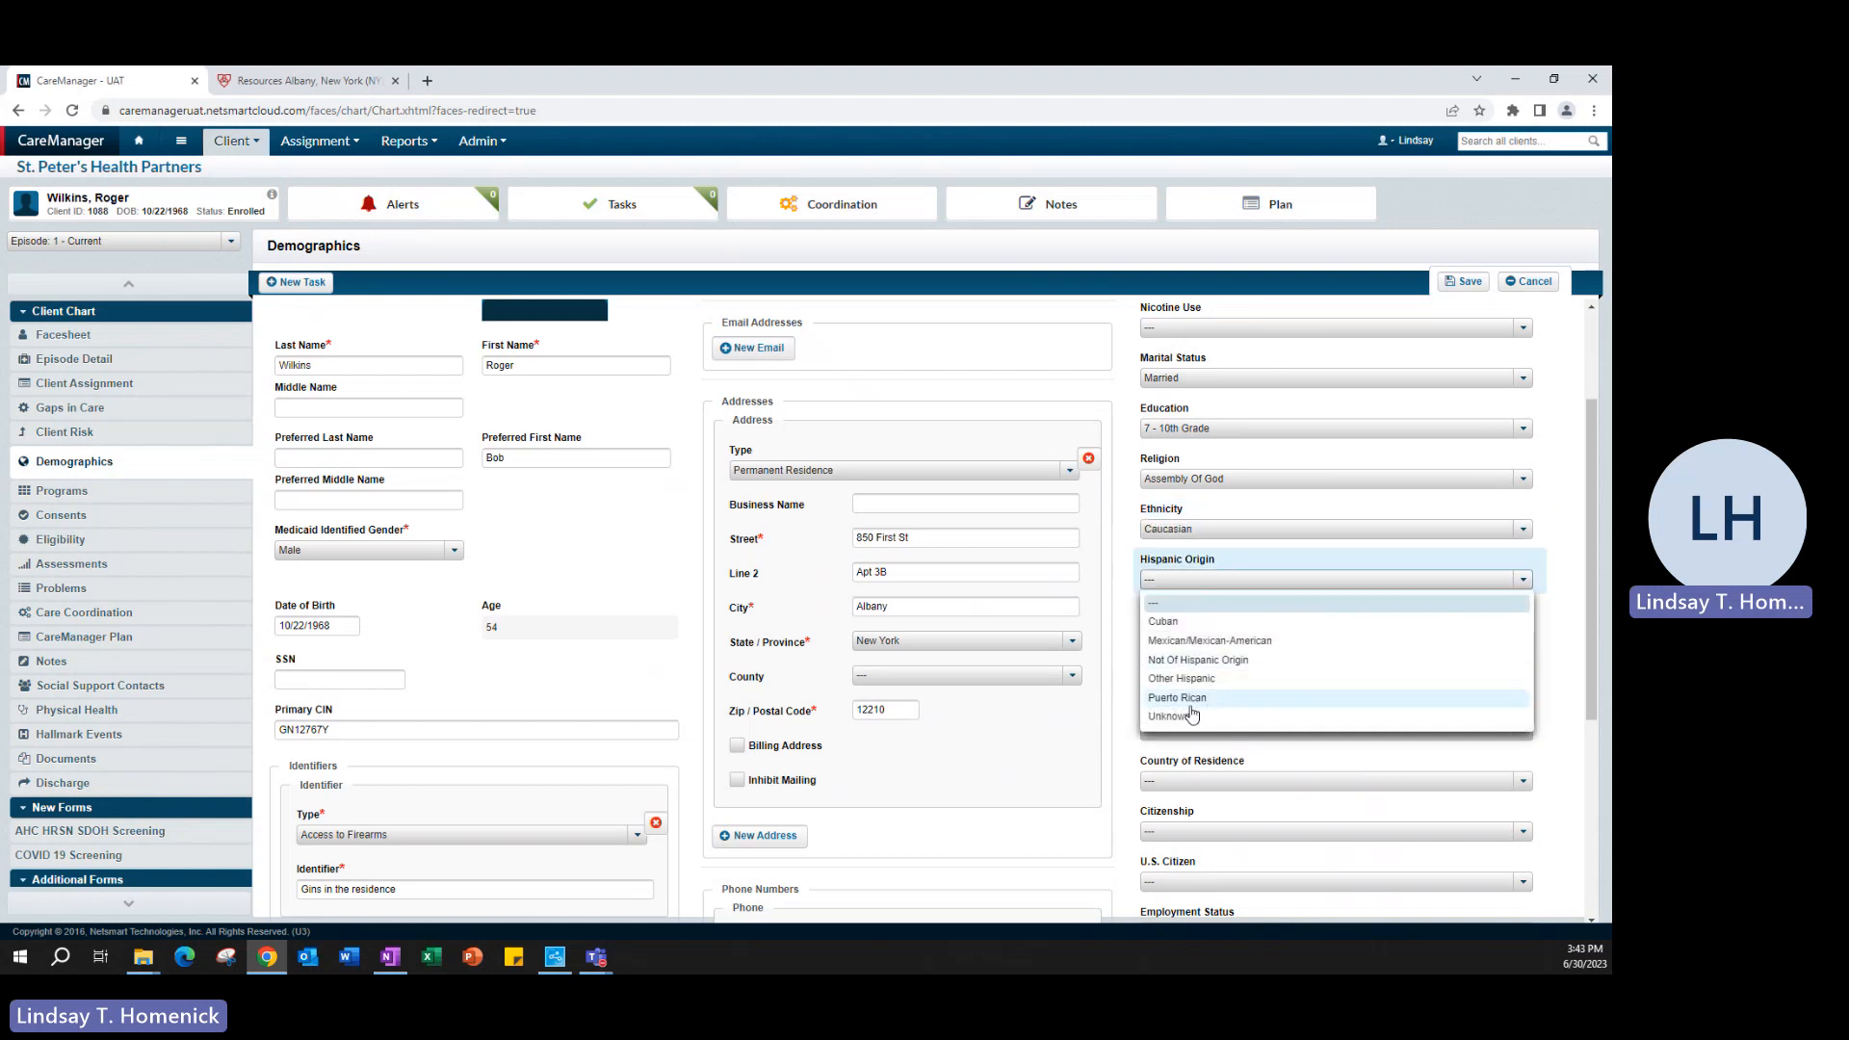
{"action": "left_click", "coordinate": [1196, 660]}
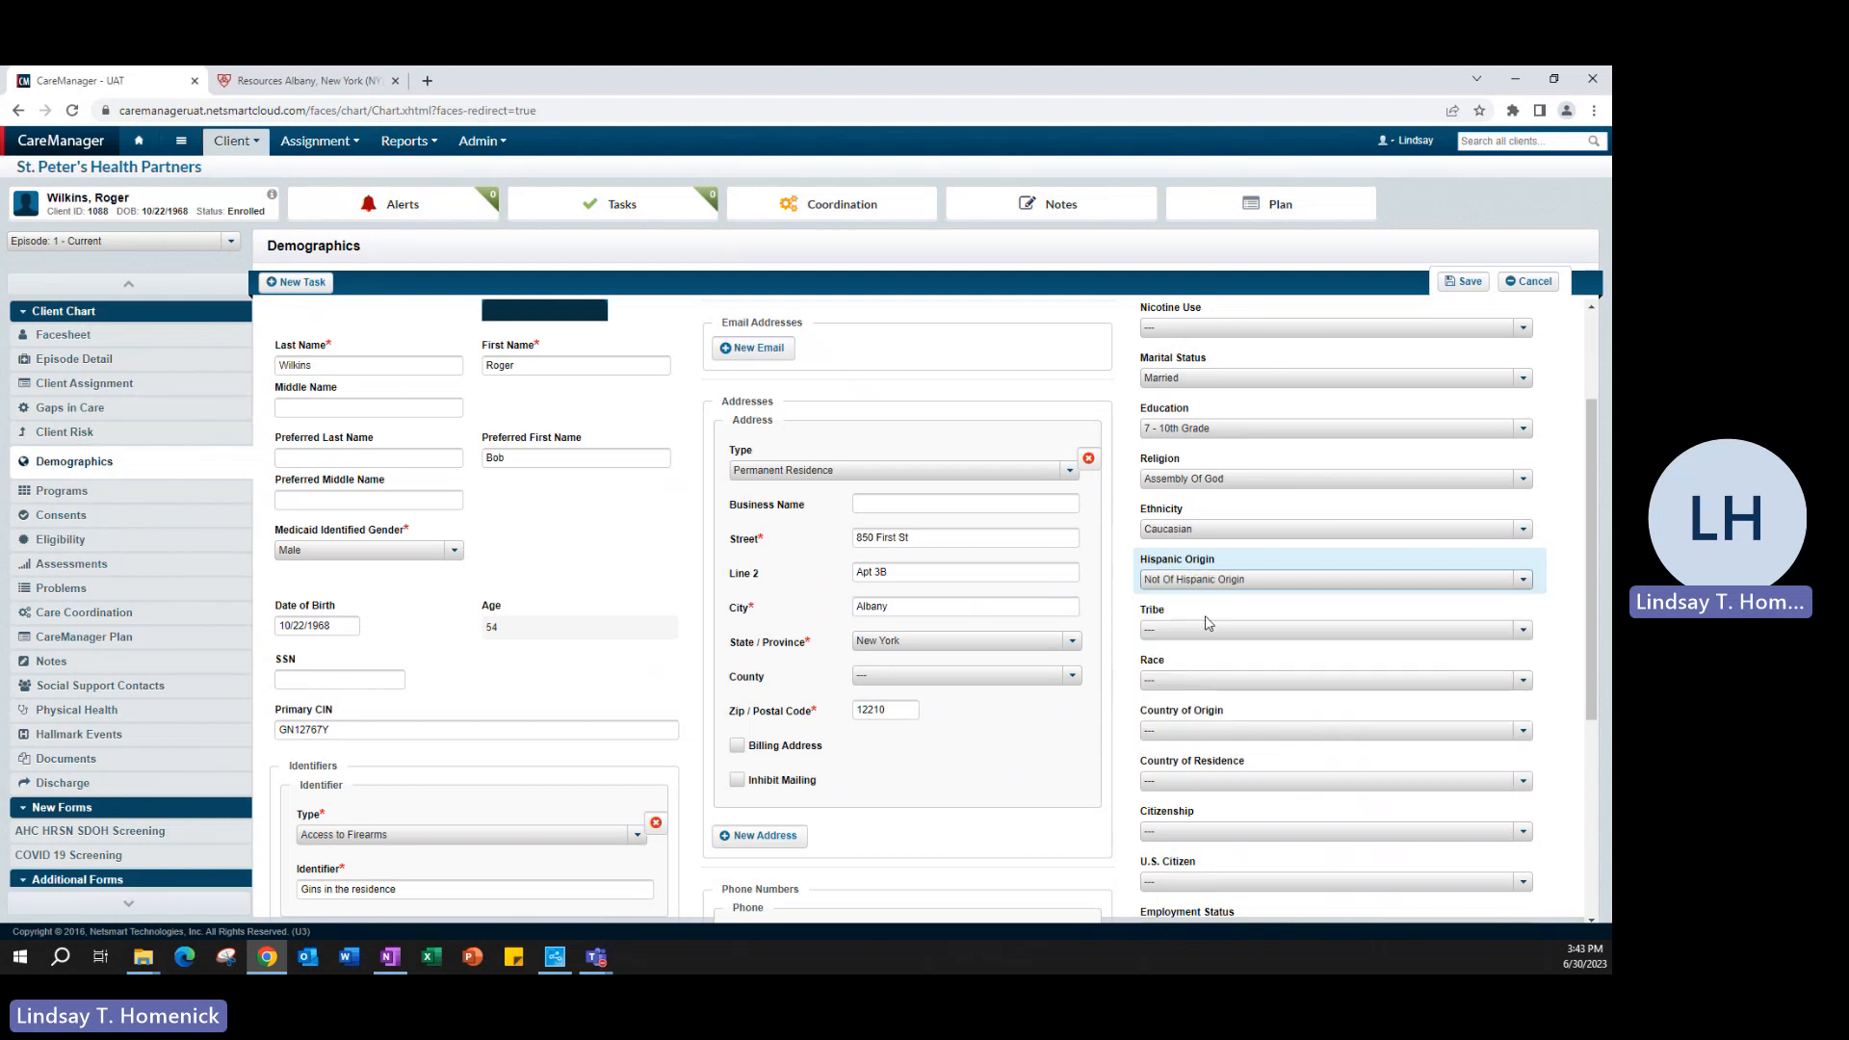
{"action": "scroll", "coordinate": [1205, 617], "scroll_direction": "down", "scroll_amount": 1}
{"action": "left_click", "coordinate": [1205, 597]}
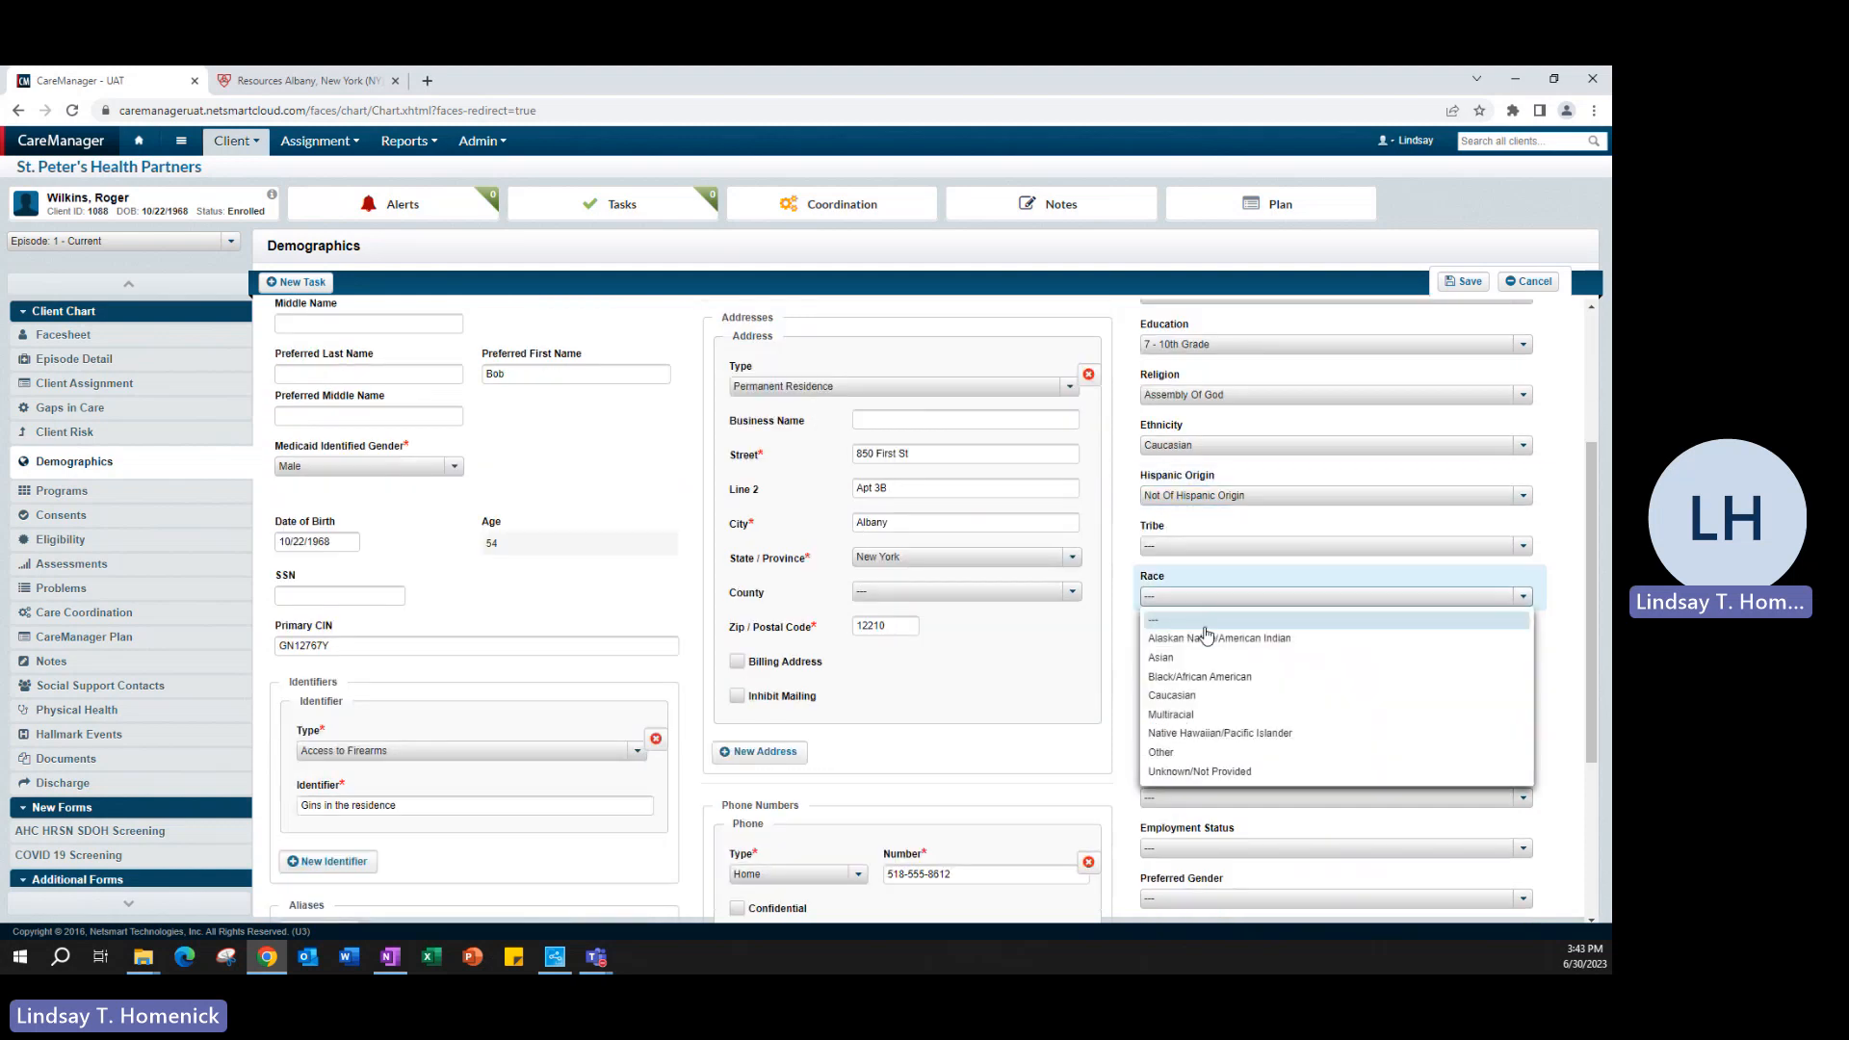
{"action": "left_click", "coordinate": [1199, 708]}
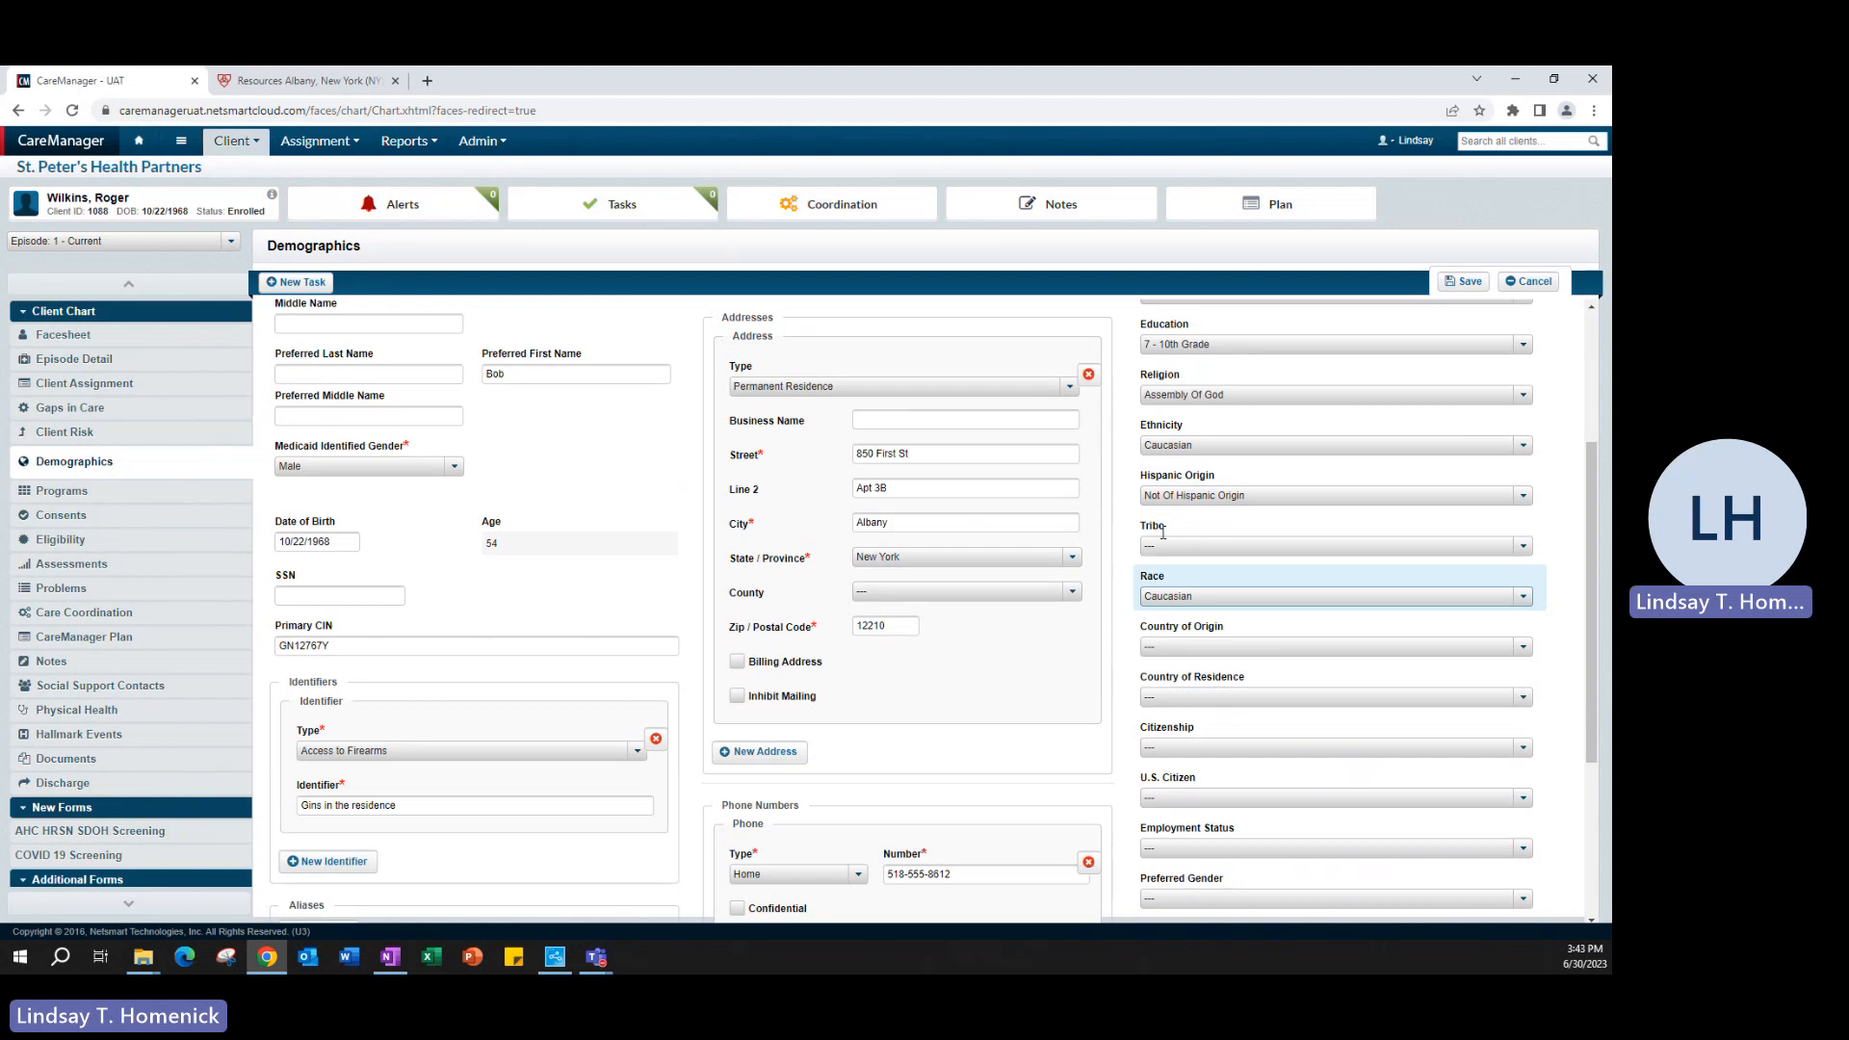
- Review the remaining Demographic Survey fields and the personal, address and phone entries of the demographics form
{"action": "scroll", "coordinate": [1185, 535], "scroll_direction": "down", "scroll_amount": 1}
{"action": "scroll", "coordinate": [1184, 535], "scroll_direction": "down", "scroll_amount": 1}
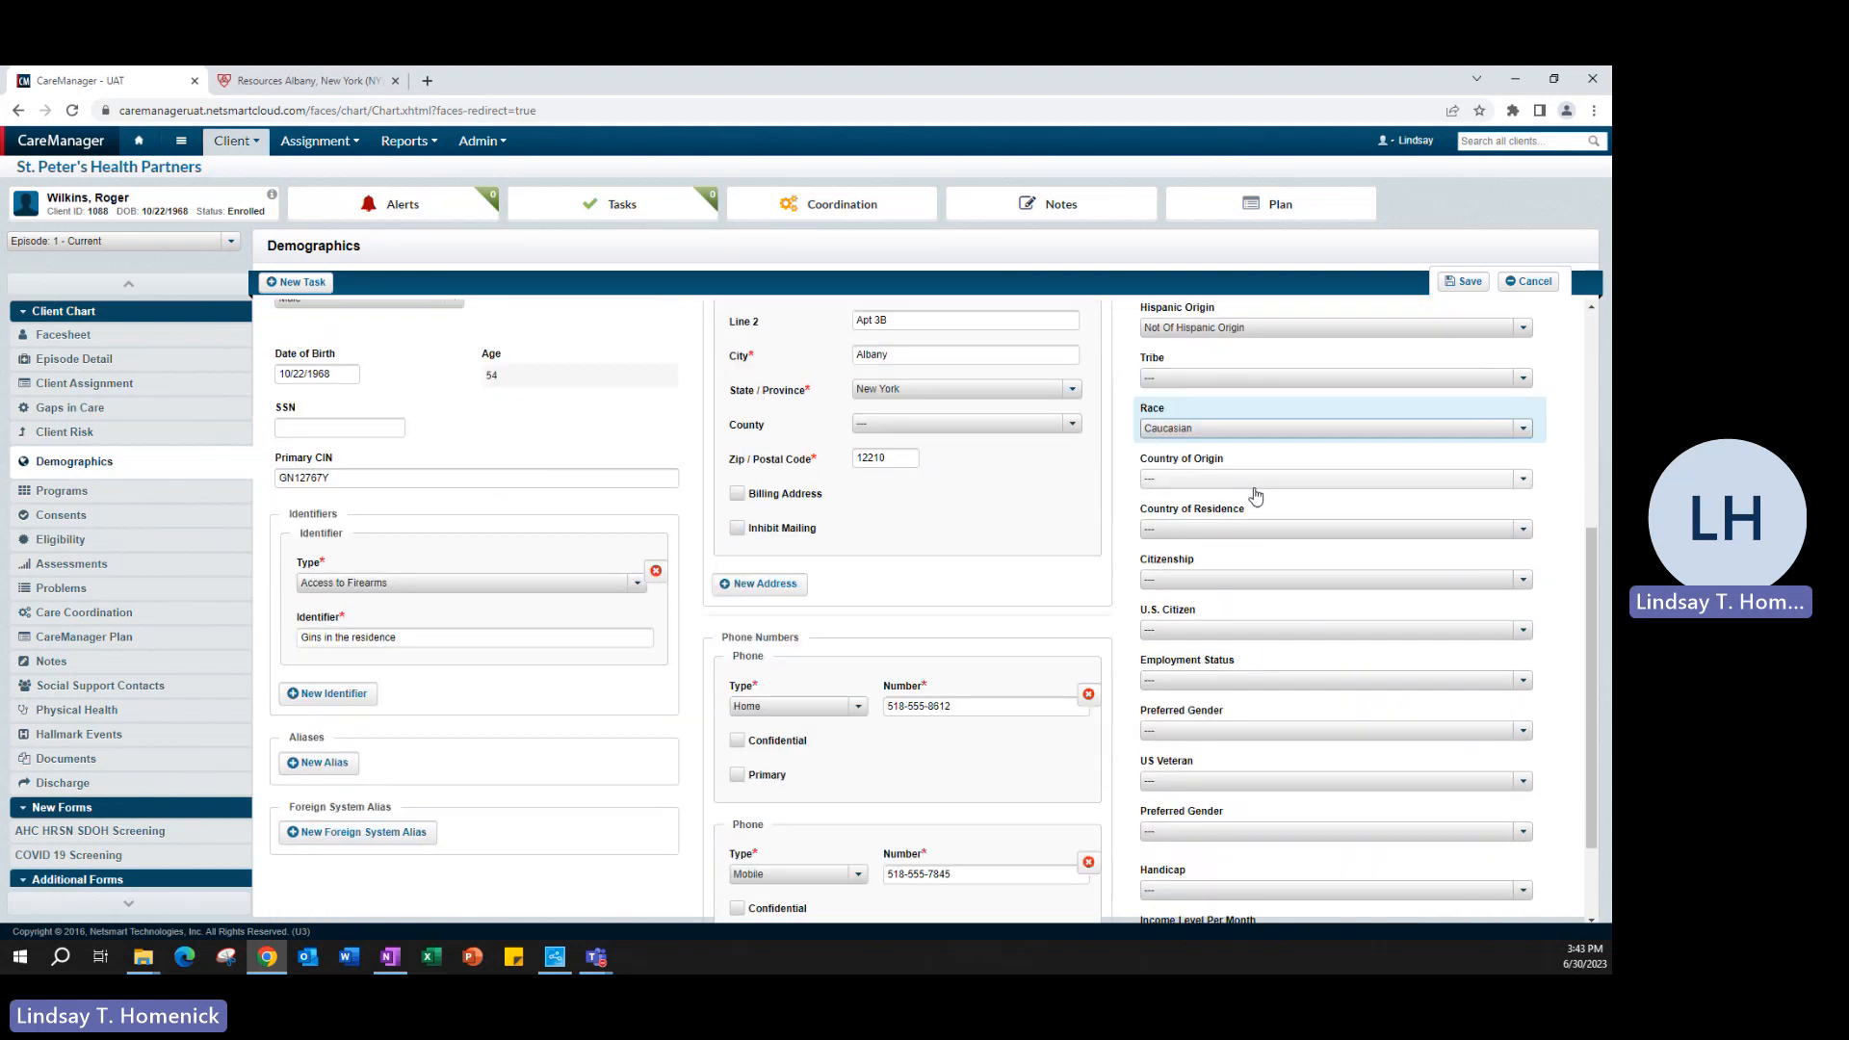
{"action": "scroll", "coordinate": [1276, 549], "scroll_direction": "down", "scroll_amount": 1}
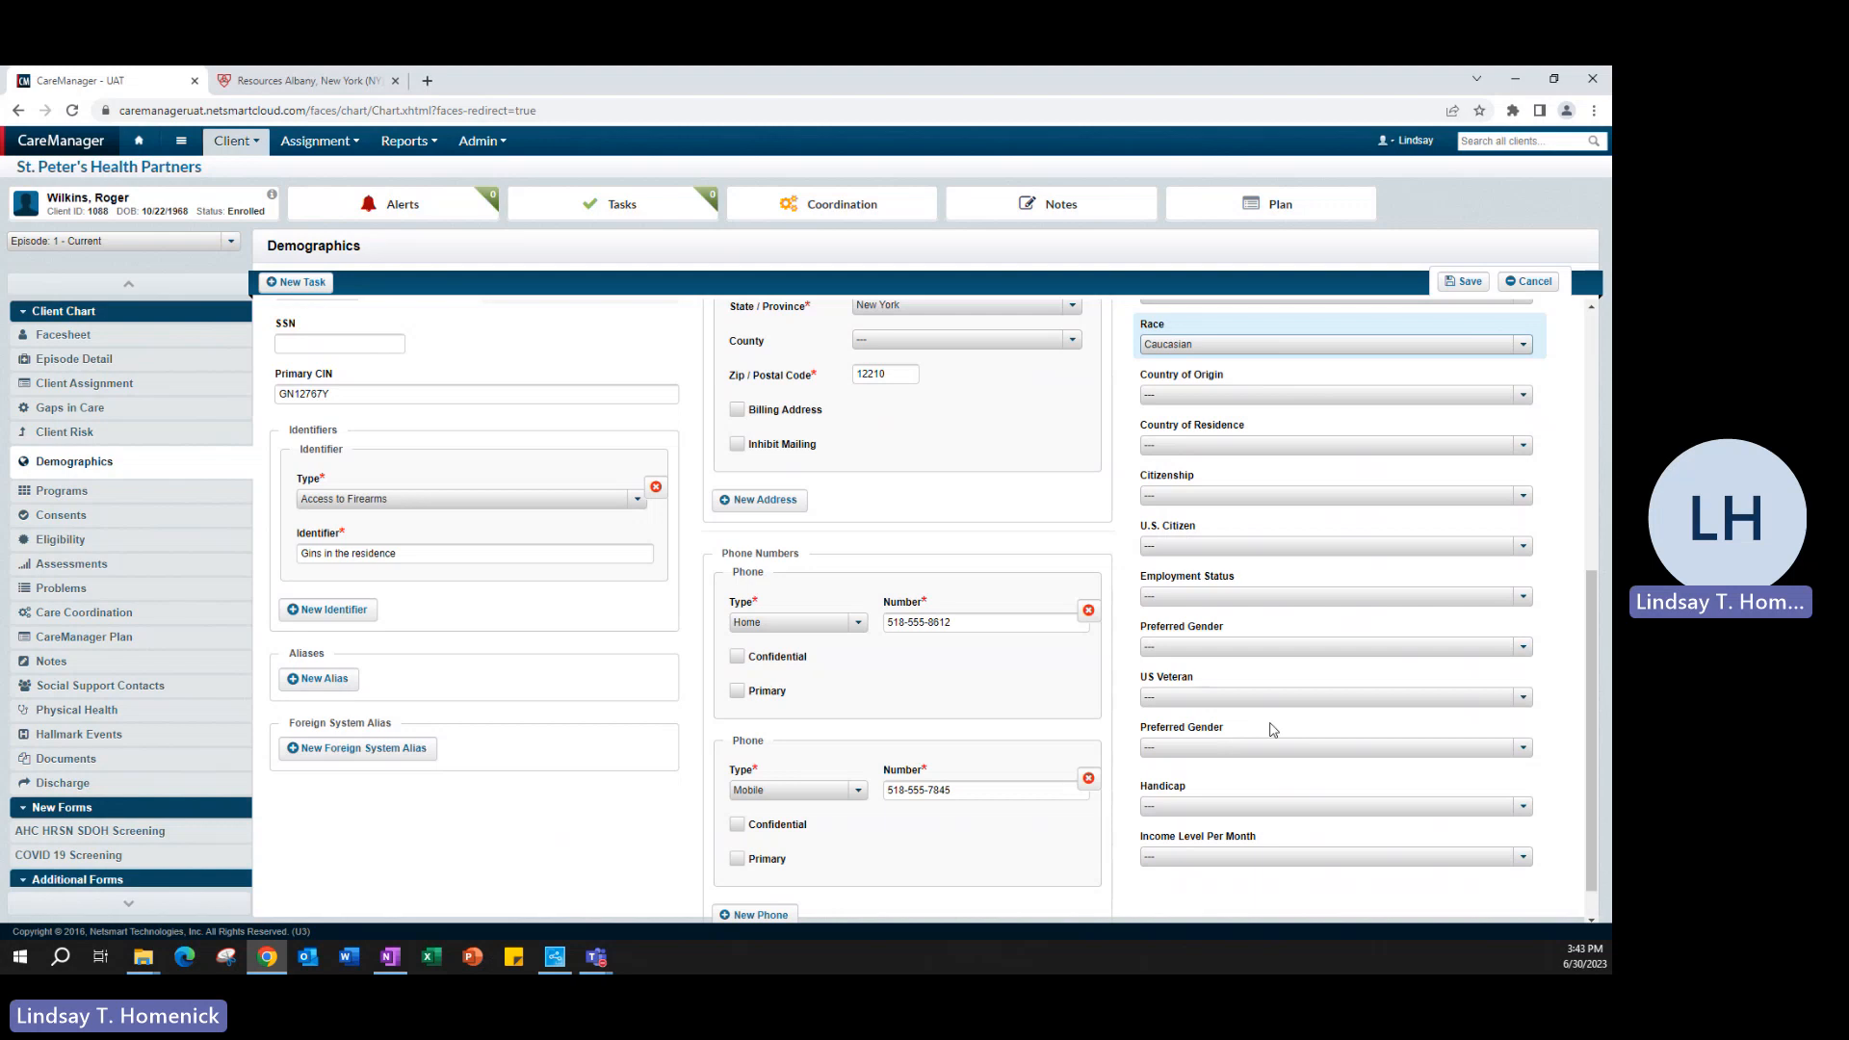
{"action": "scroll", "coordinate": [1273, 730], "scroll_direction": "up", "scroll_amount": 5}
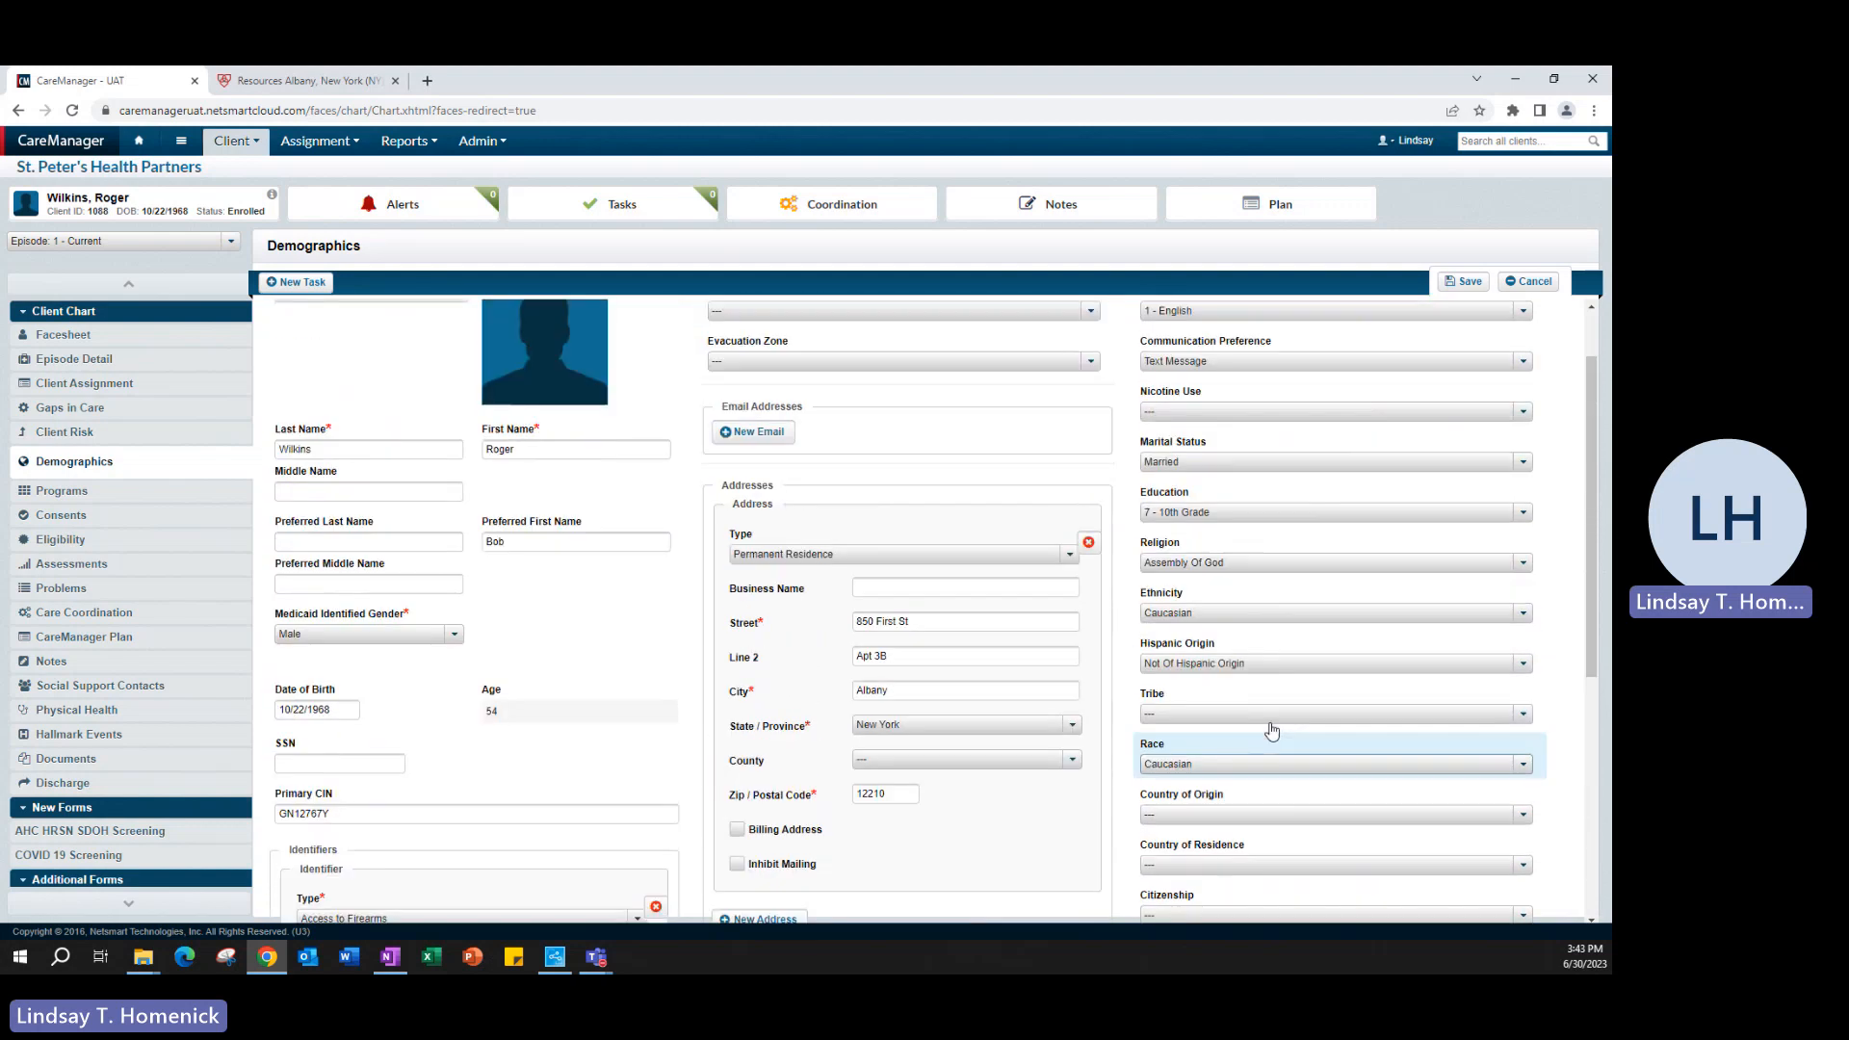
{"action": "scroll", "coordinate": [1271, 730], "scroll_direction": "up", "scroll_amount": 1}
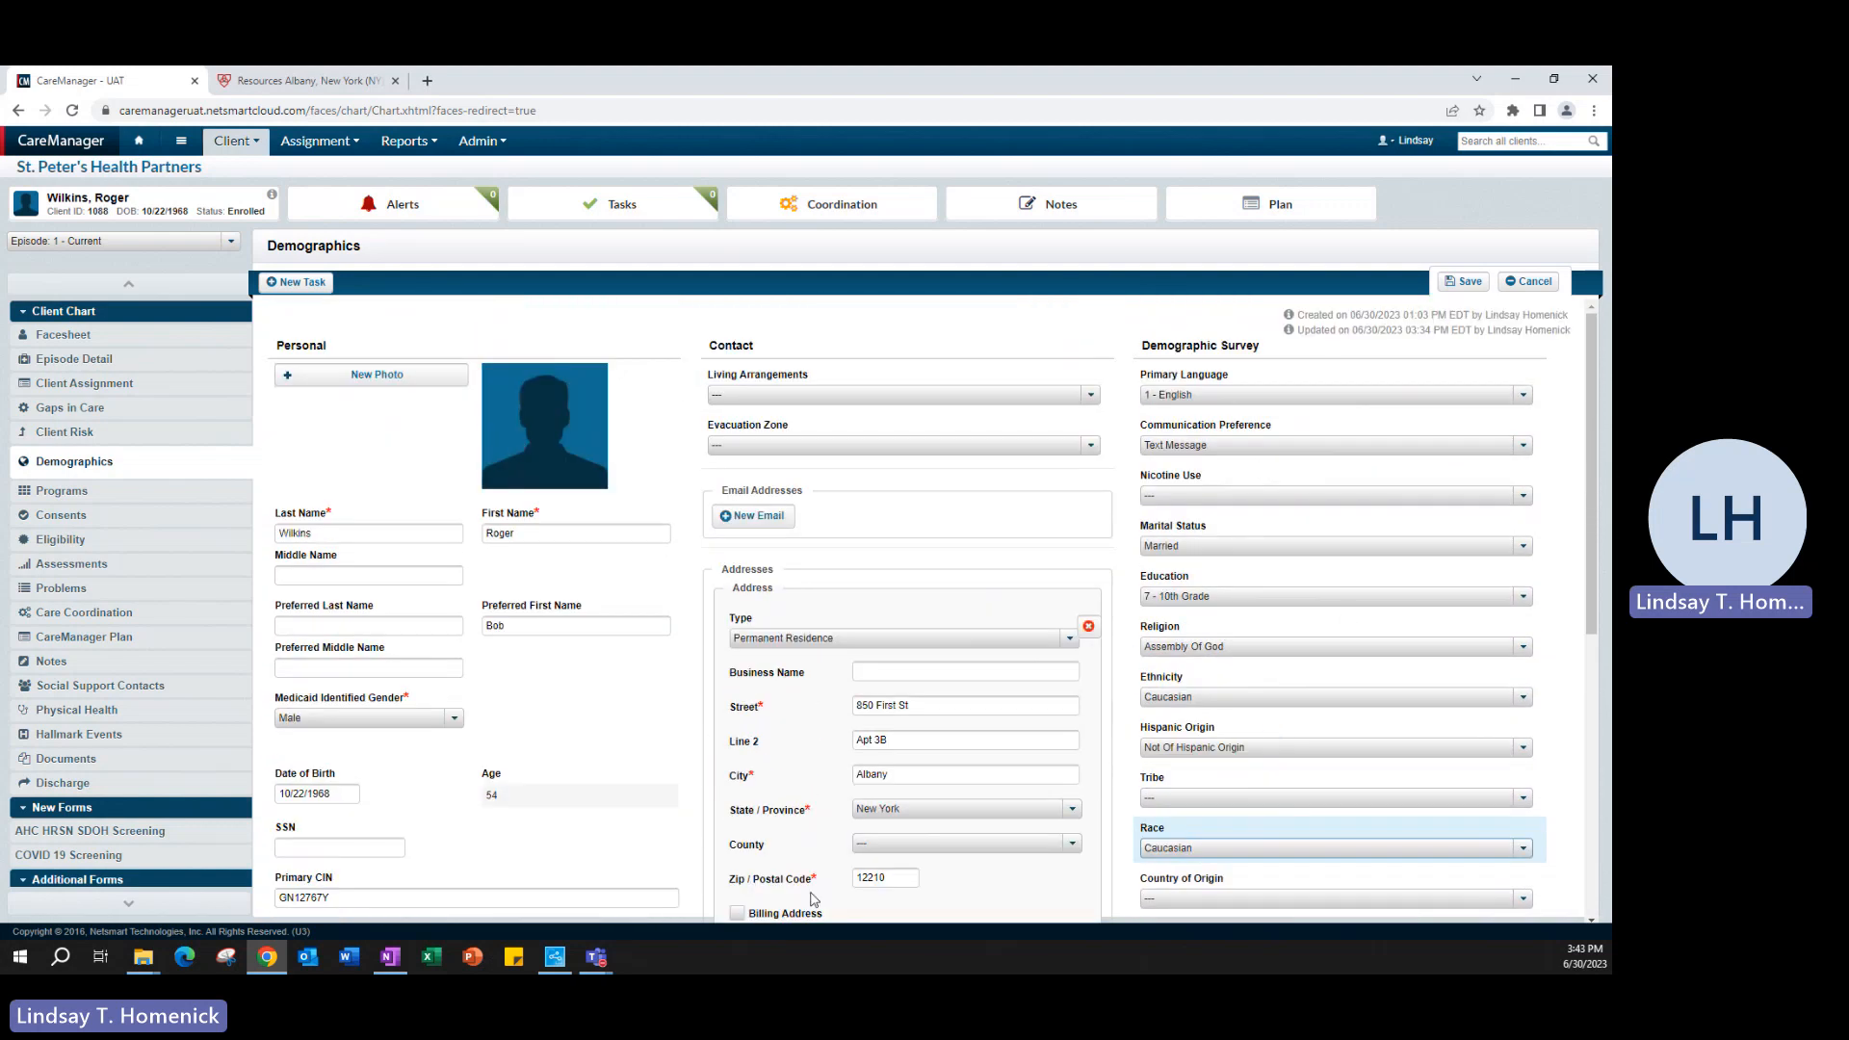
{"action": "scroll", "coordinate": [1359, 767], "scroll_direction": "down", "scroll_amount": 2}
{"action": "scroll", "coordinate": [1359, 768], "scroll_direction": "up", "scroll_amount": 2}
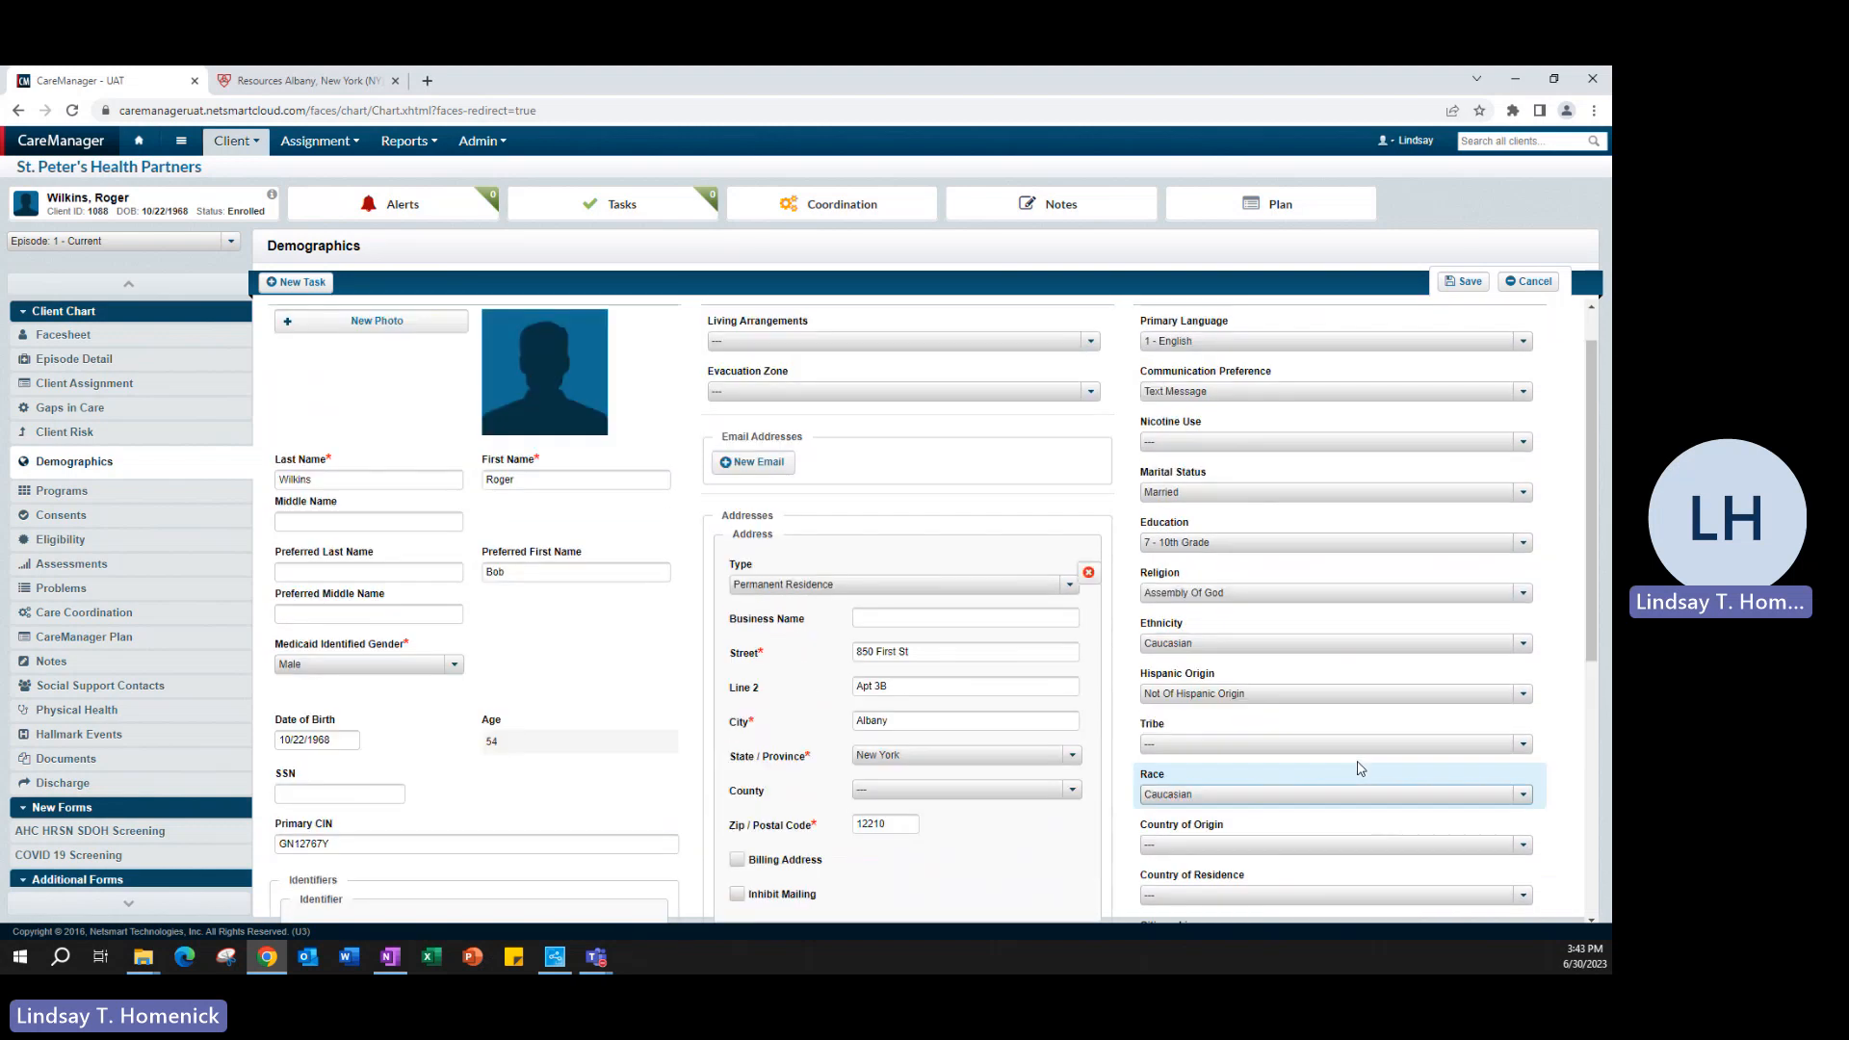
{"action": "scroll", "coordinate": [895, 702], "scroll_direction": "down", "scroll_amount": 3}
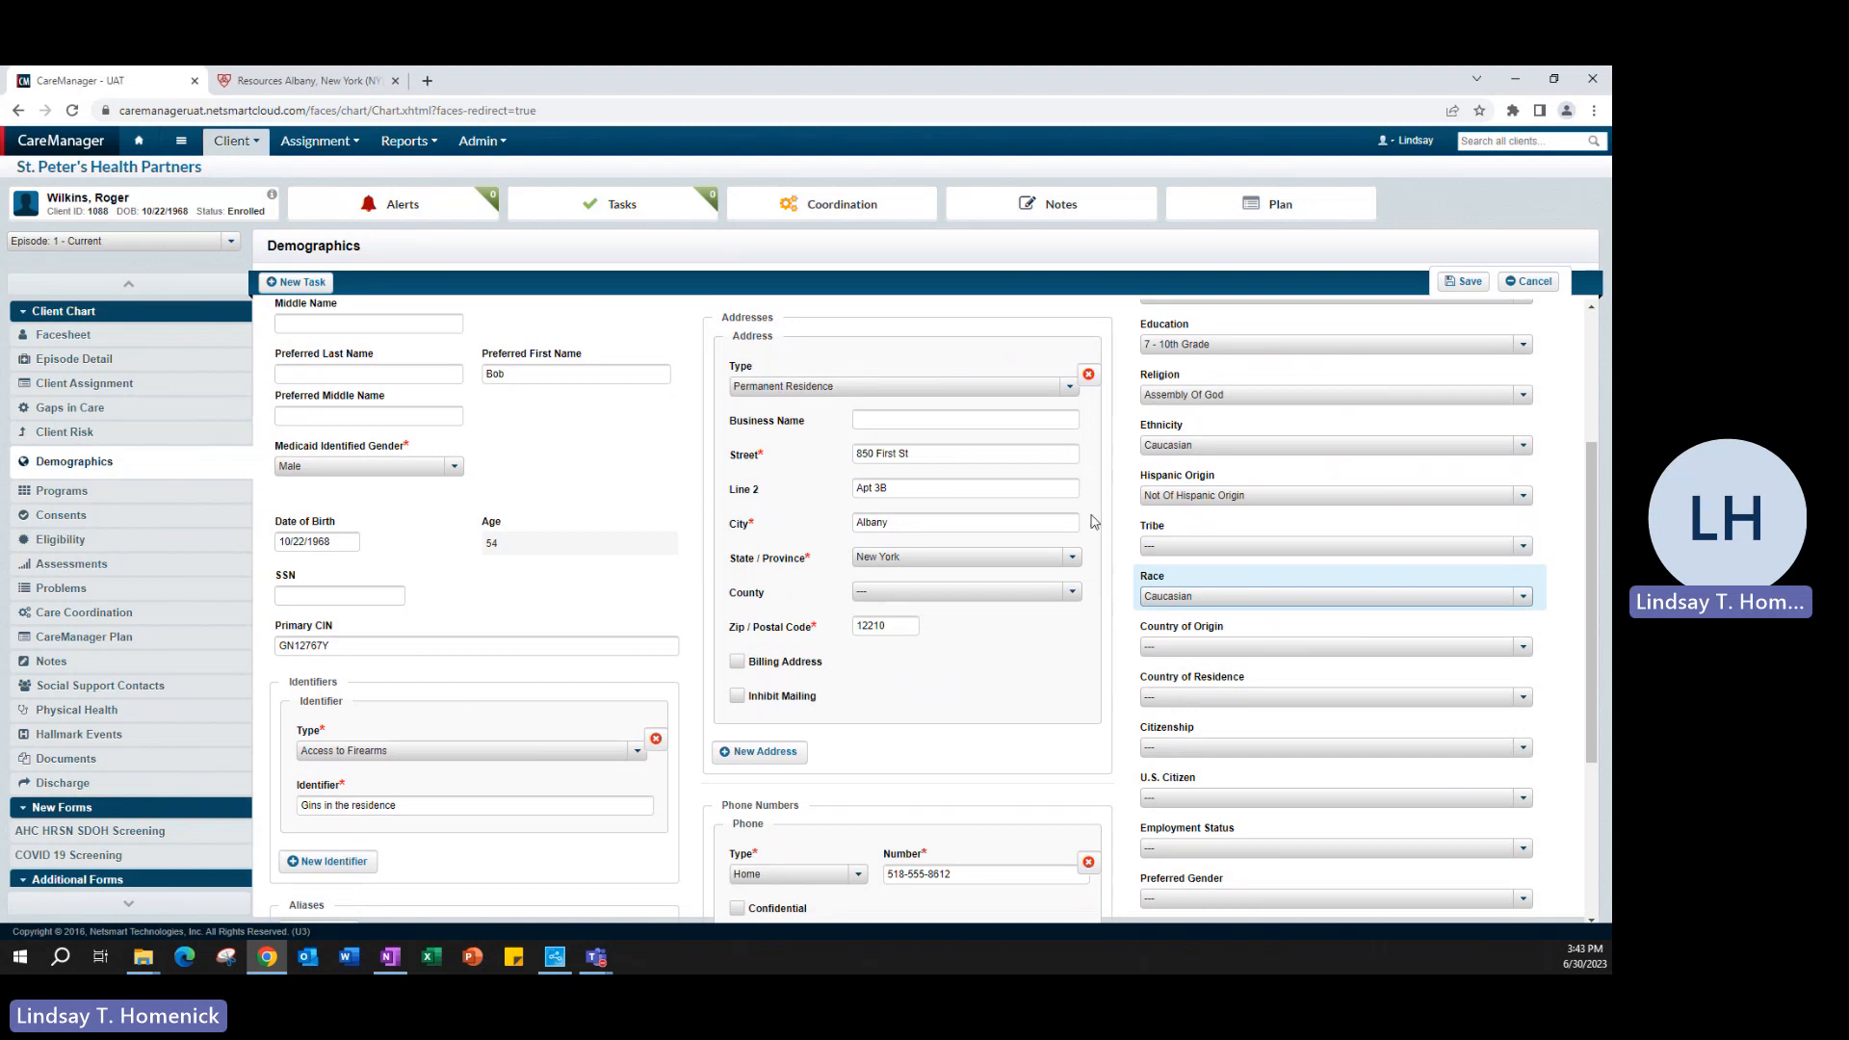
{"action": "scroll", "coordinate": [819, 770], "scroll_direction": "down", "scroll_amount": 3}
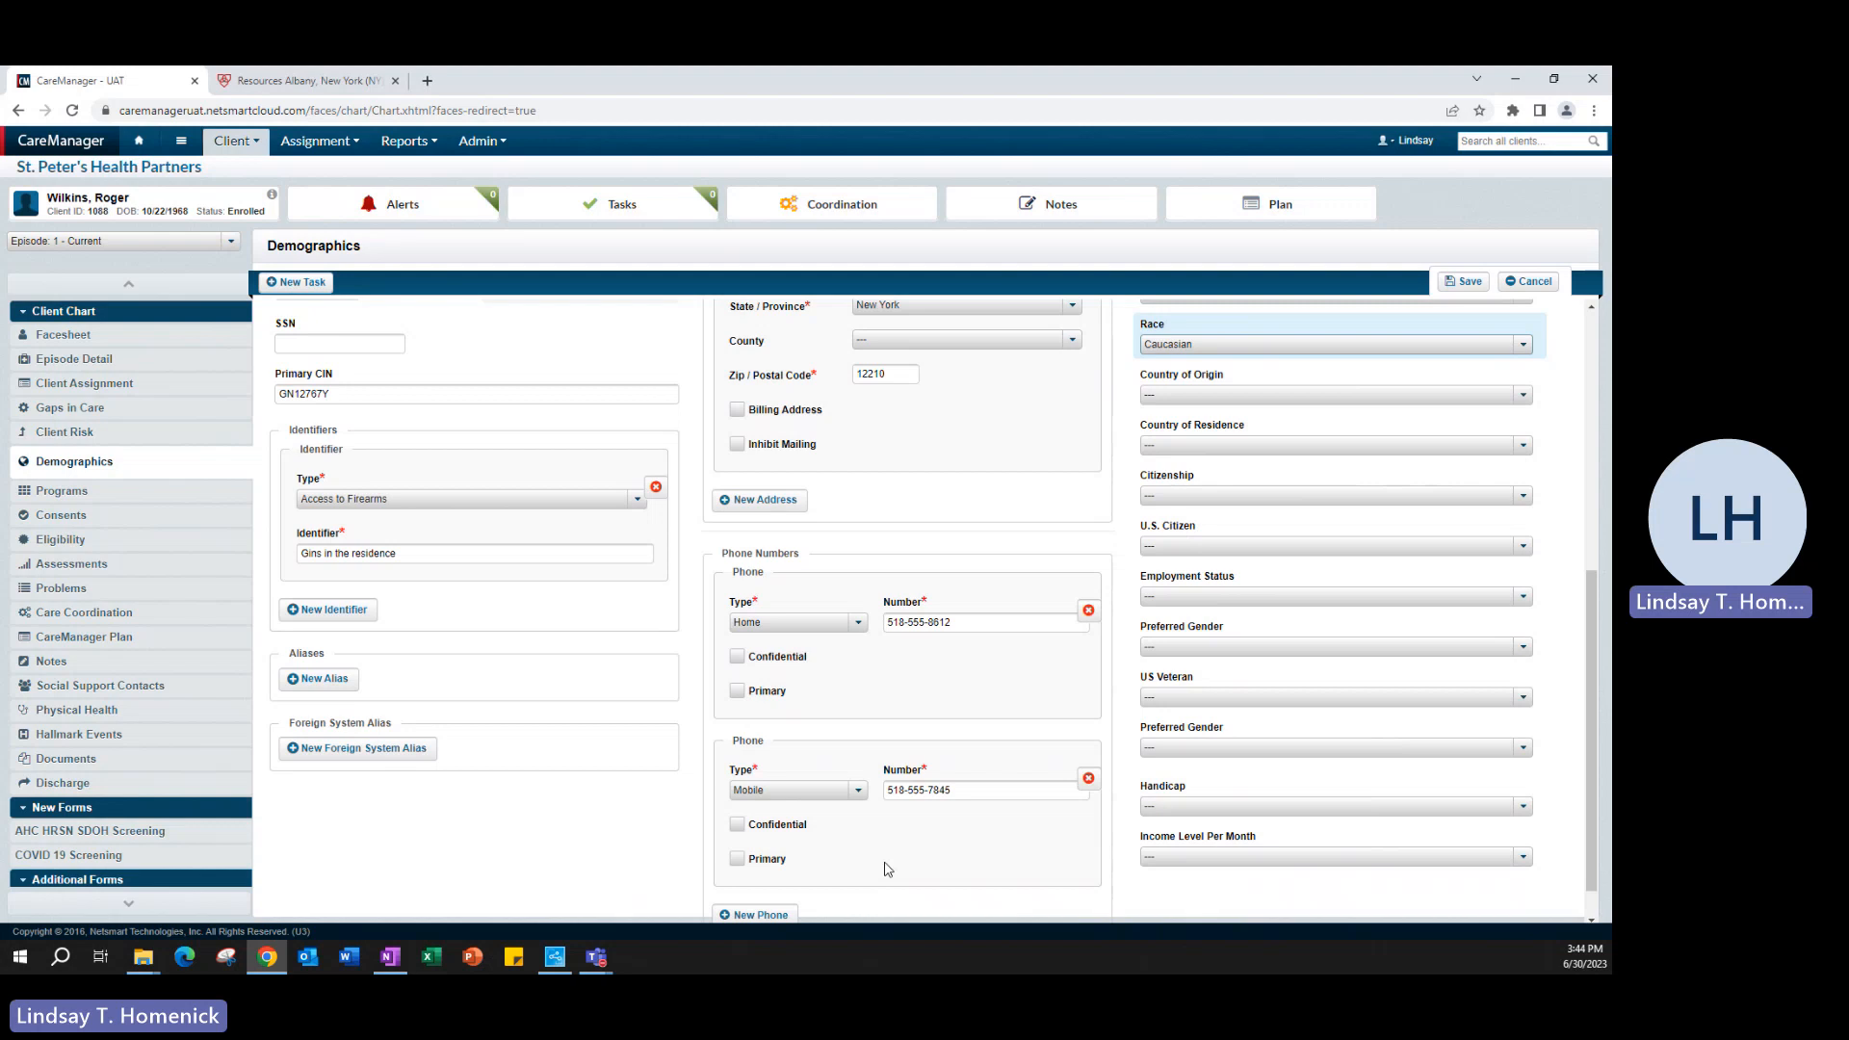
{"action": "scroll", "coordinate": [757, 670], "scroll_direction": "up", "scroll_amount": 5}
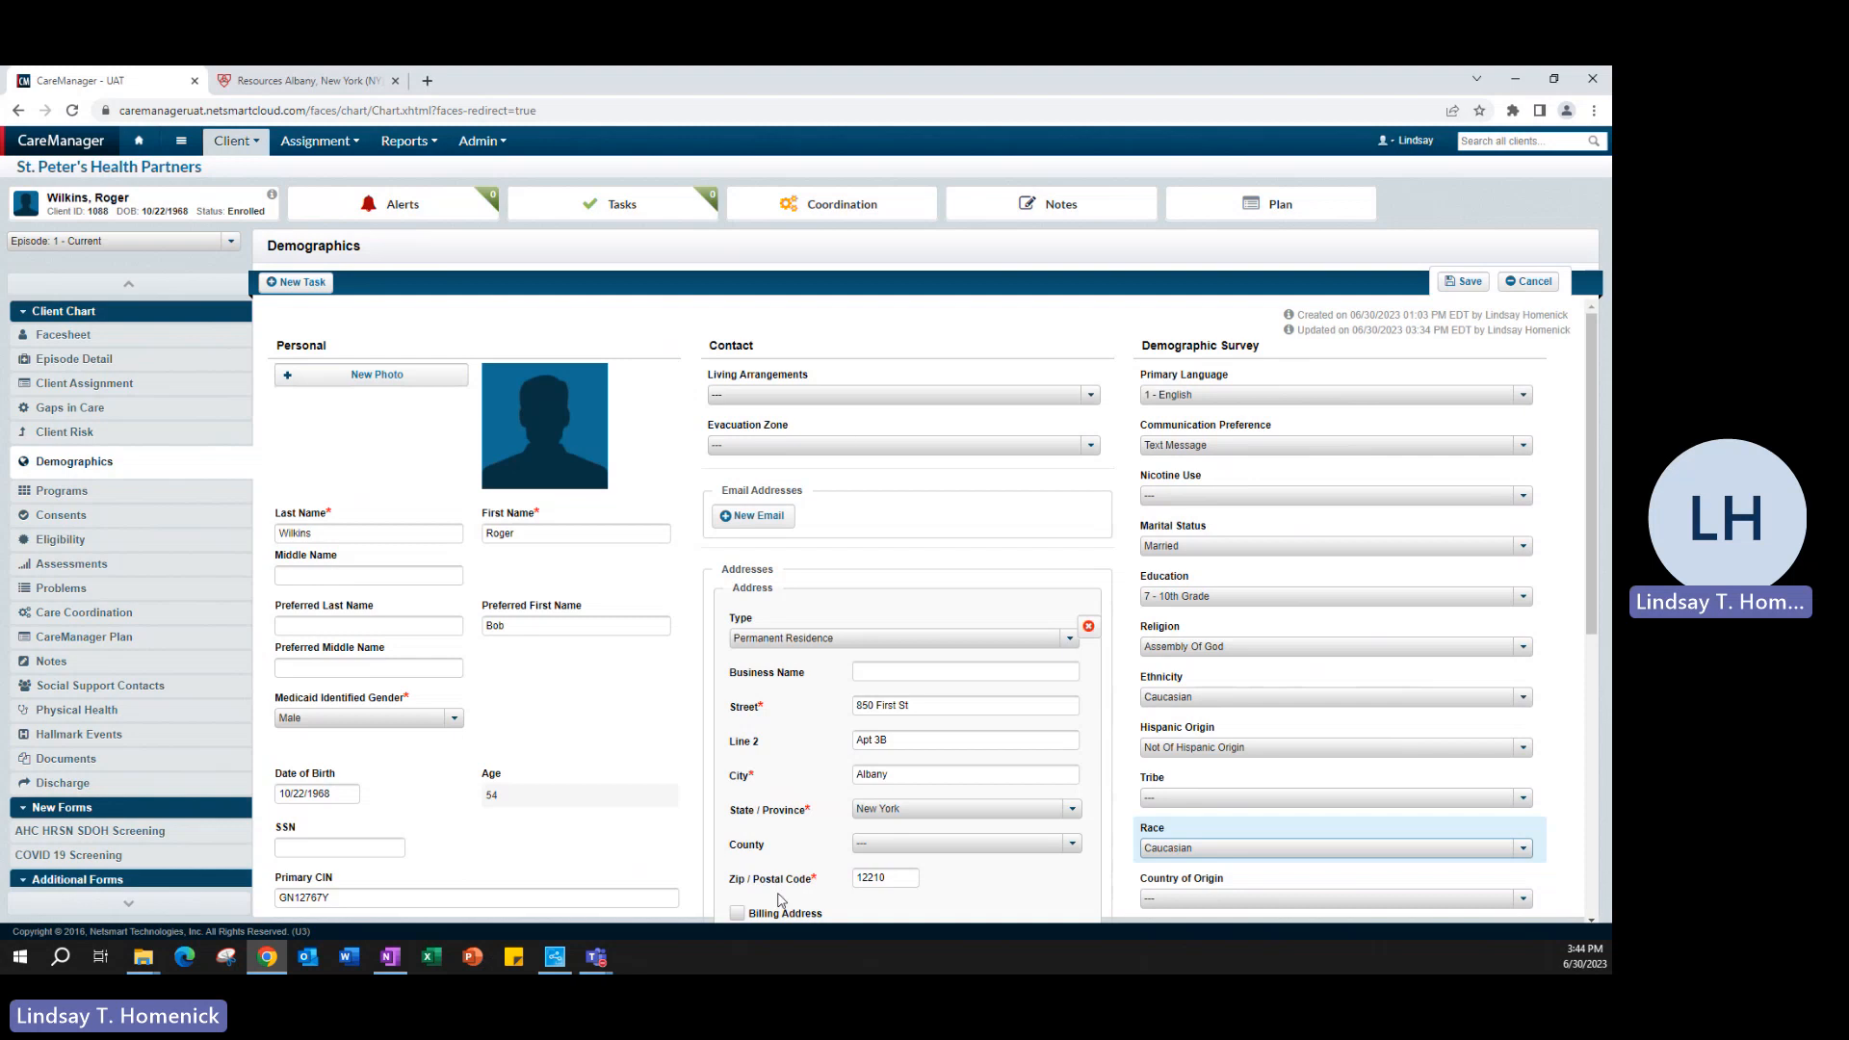
- Save the client's demographics changes and review the saved personal, contact and survey entries
{"action": "left_click", "coordinate": [1463, 282]}
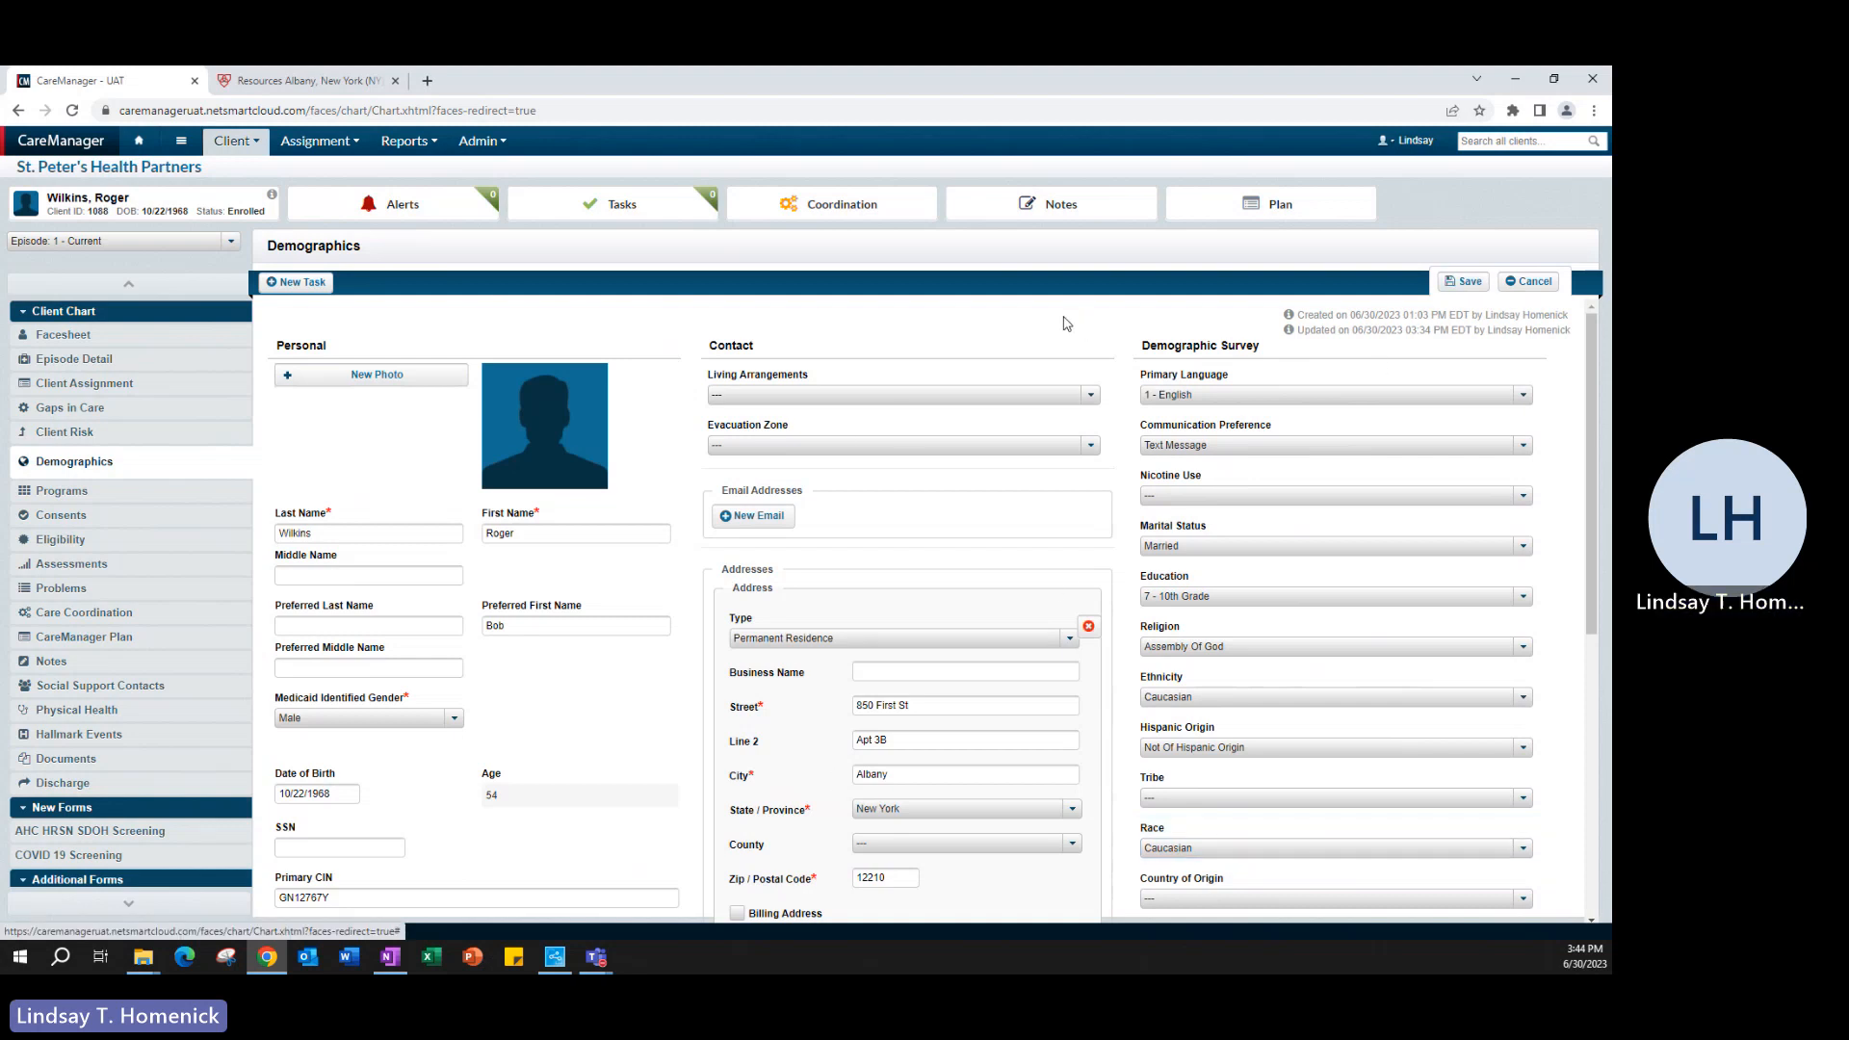
{"action": "scroll", "coordinate": [1290, 542], "scroll_direction": "down", "scroll_amount": 3}
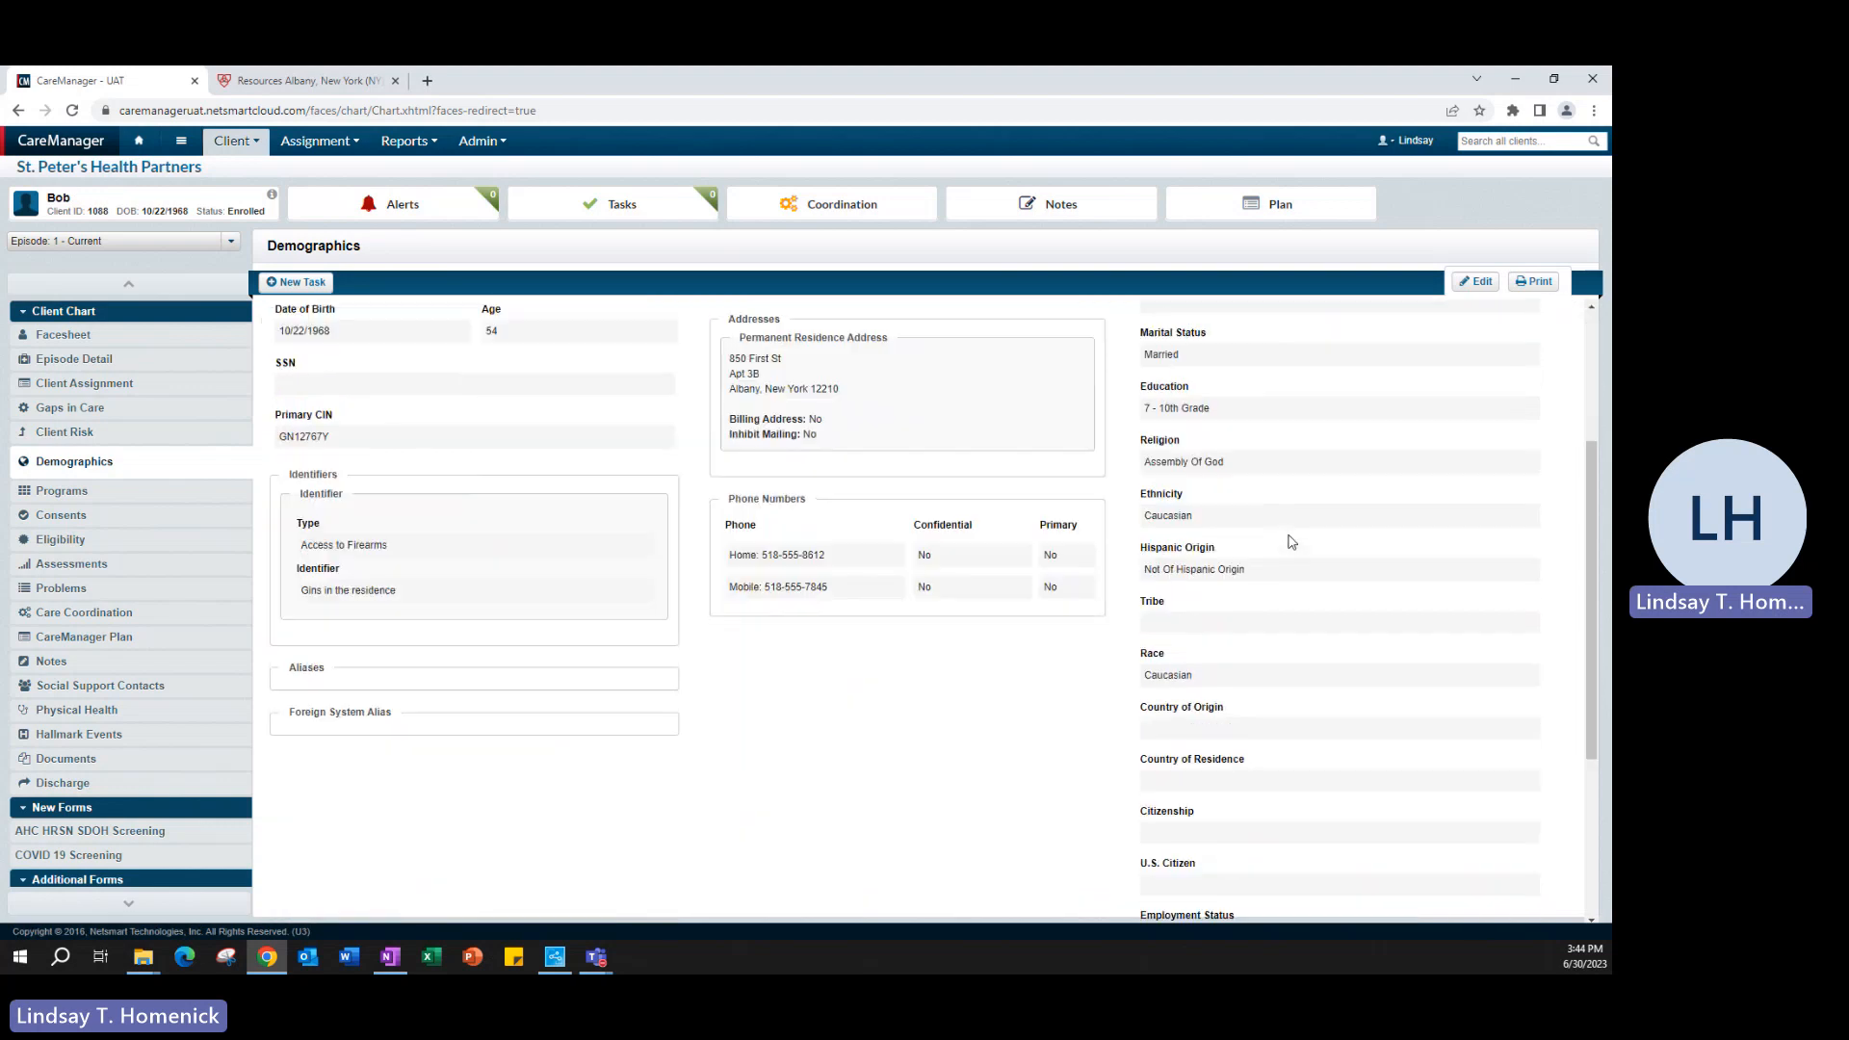
{"action": "scroll", "coordinate": [1291, 542], "scroll_direction": "up", "scroll_amount": 3}
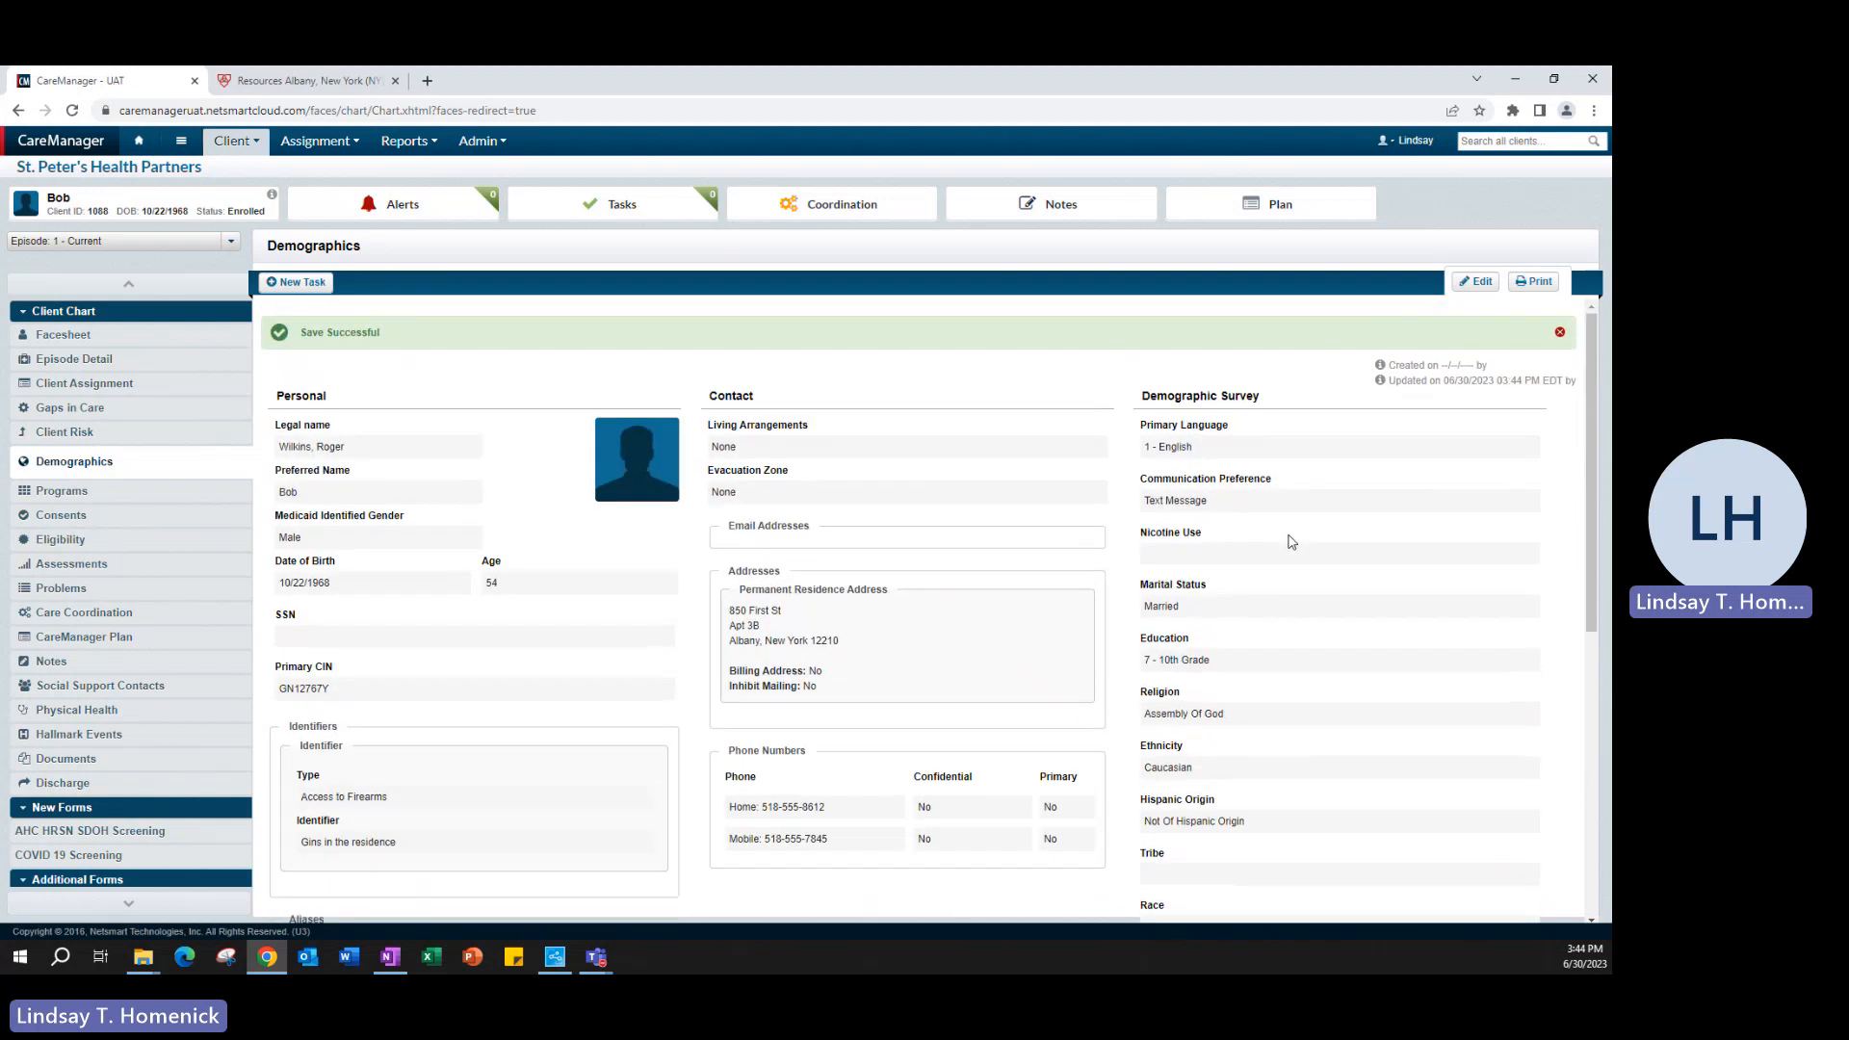
{"action": "scroll", "coordinate": [1291, 542], "scroll_direction": "down", "scroll_amount": 4}
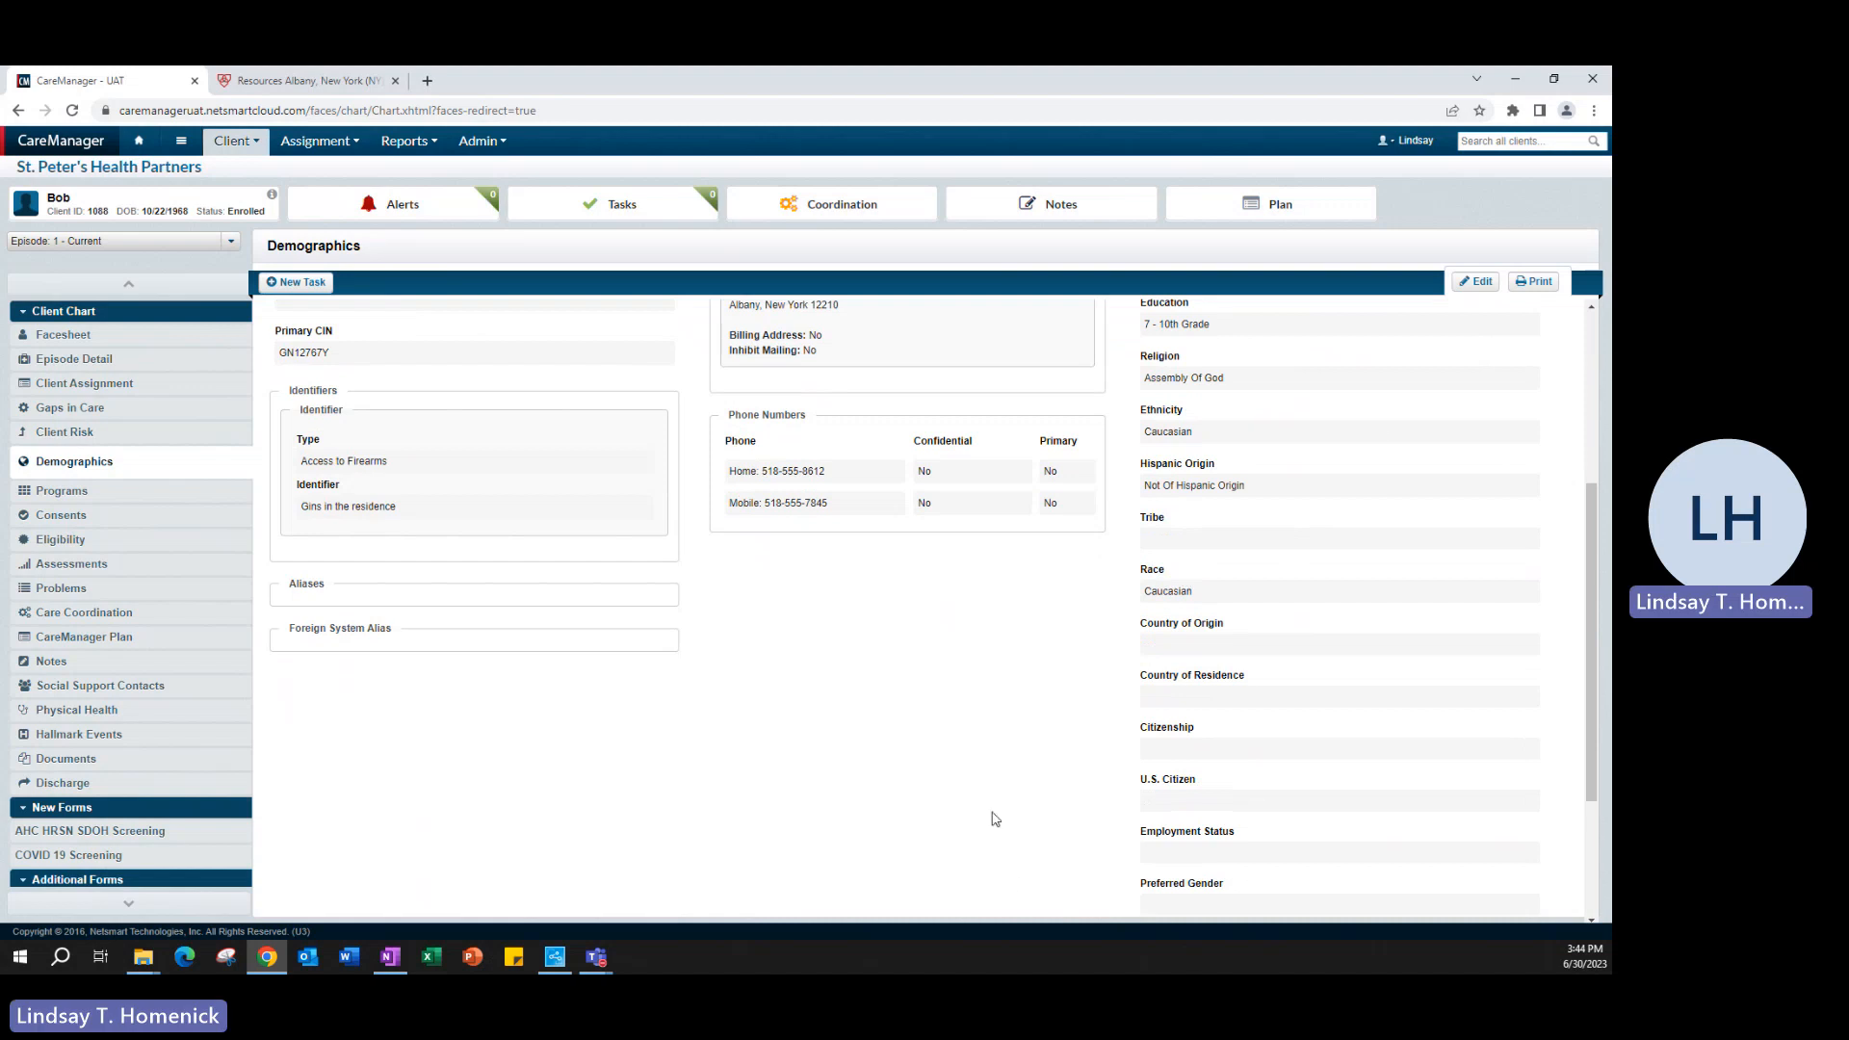
{"action": "scroll", "coordinate": [995, 819], "scroll_direction": "up", "scroll_amount": 2}
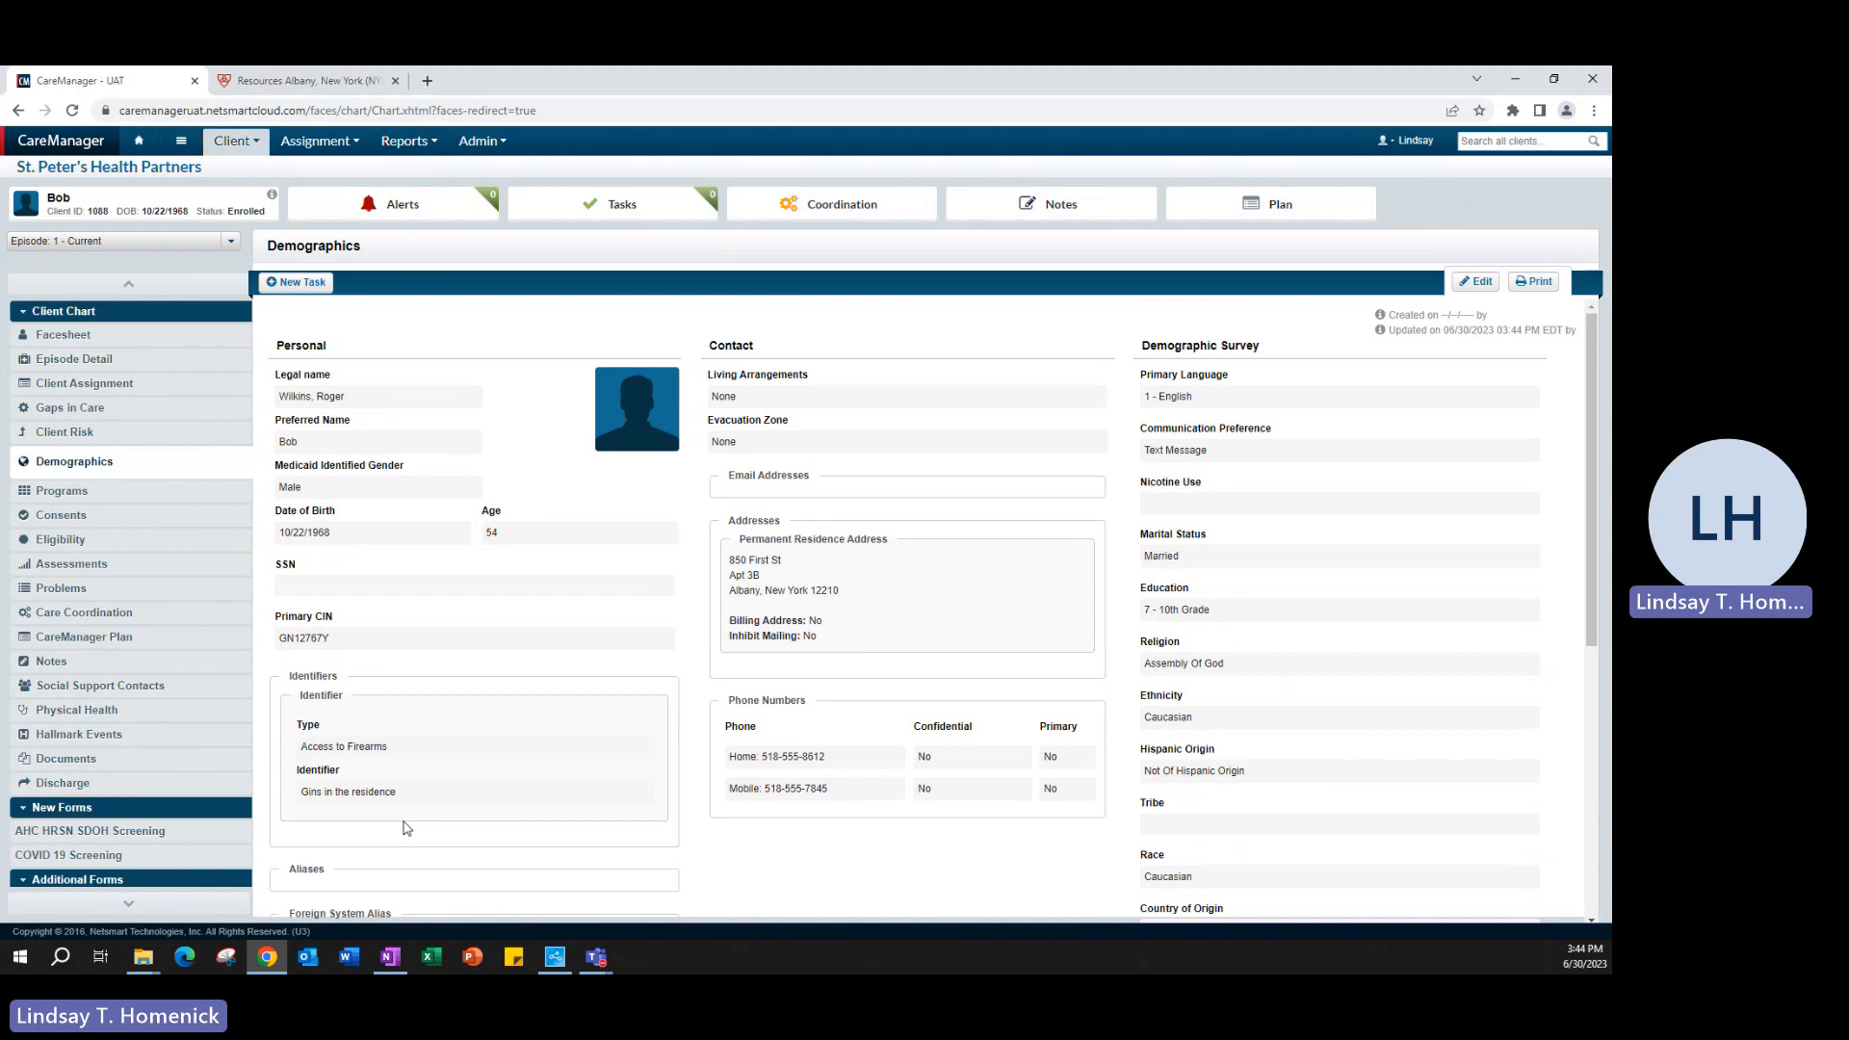
- Open the client's Facesheet and check its demographics summary and the preferred name in the client header
{"action": "left_click", "coordinate": [51, 339]}
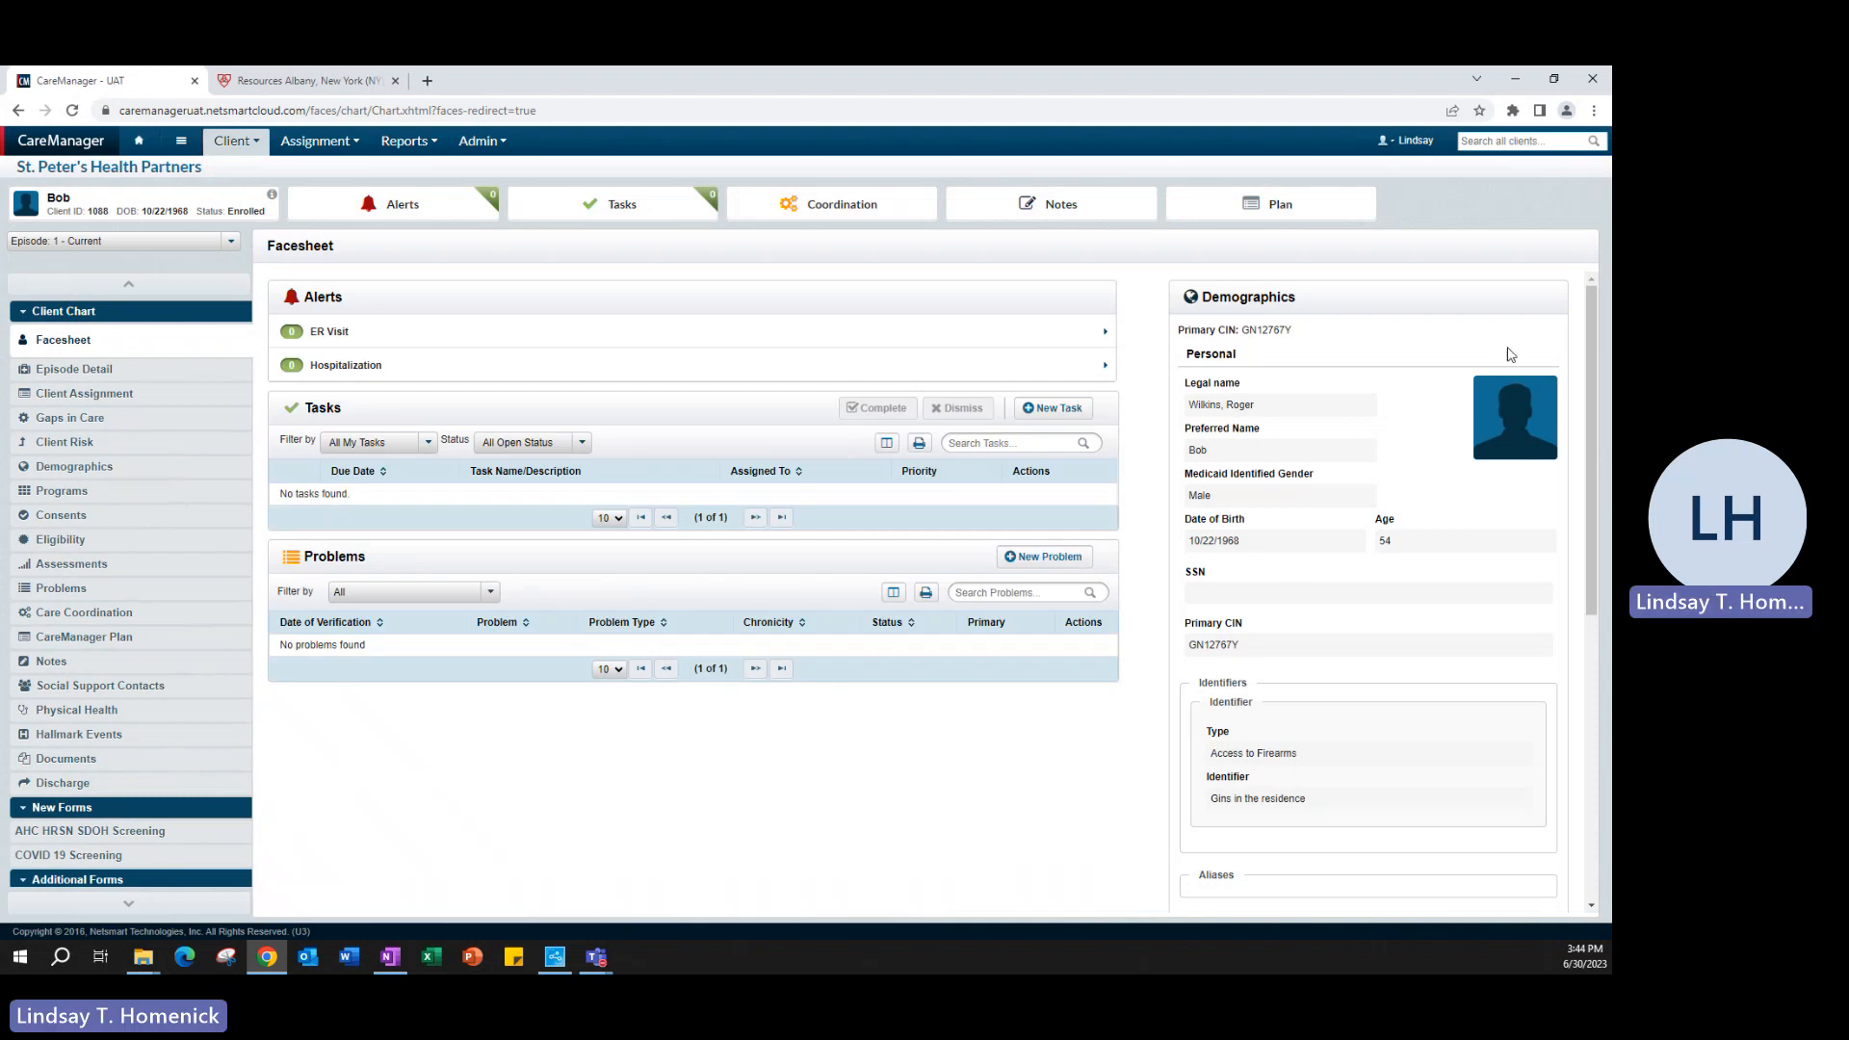
{"action": "scroll", "coordinate": [1304, 655], "scroll_direction": "down", "scroll_amount": 2}
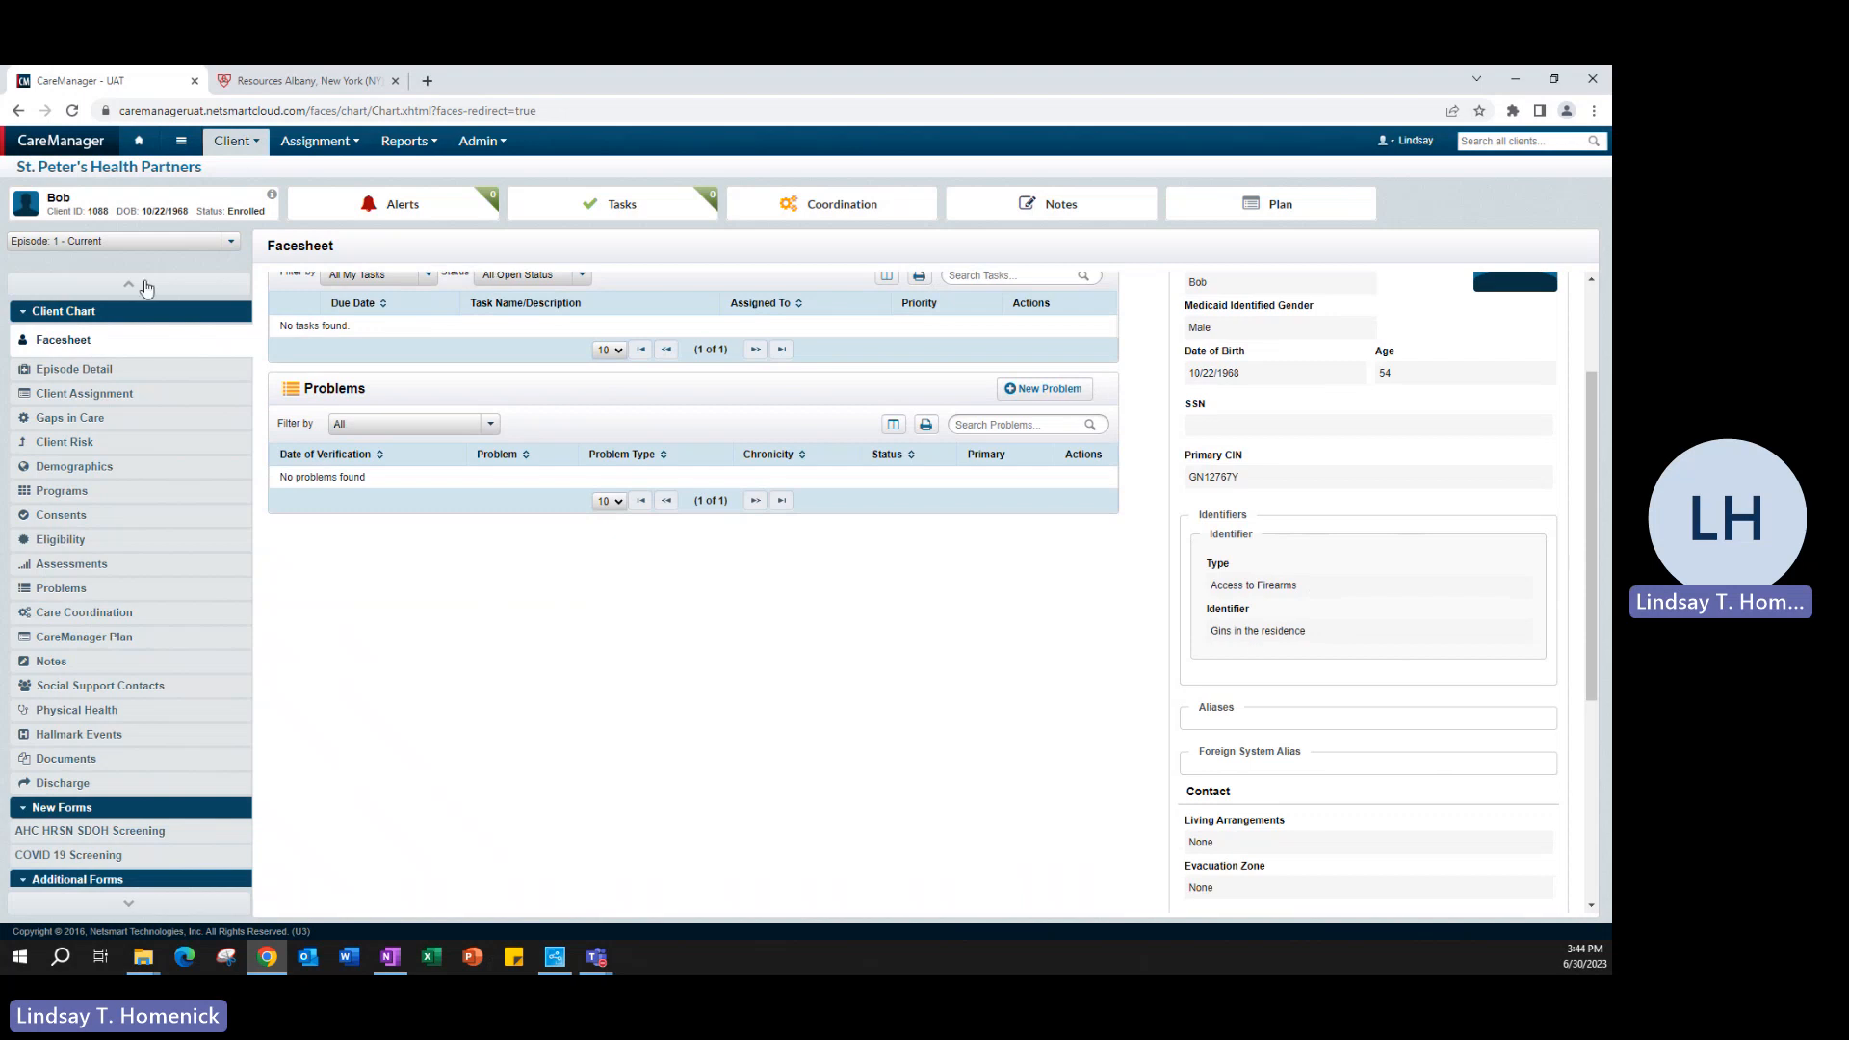
{"action": "left_click_drag", "start_coordinate": [83, 210], "coordinate": [51, 208]}
{"action": "left_click", "coordinate": [77, 203]}
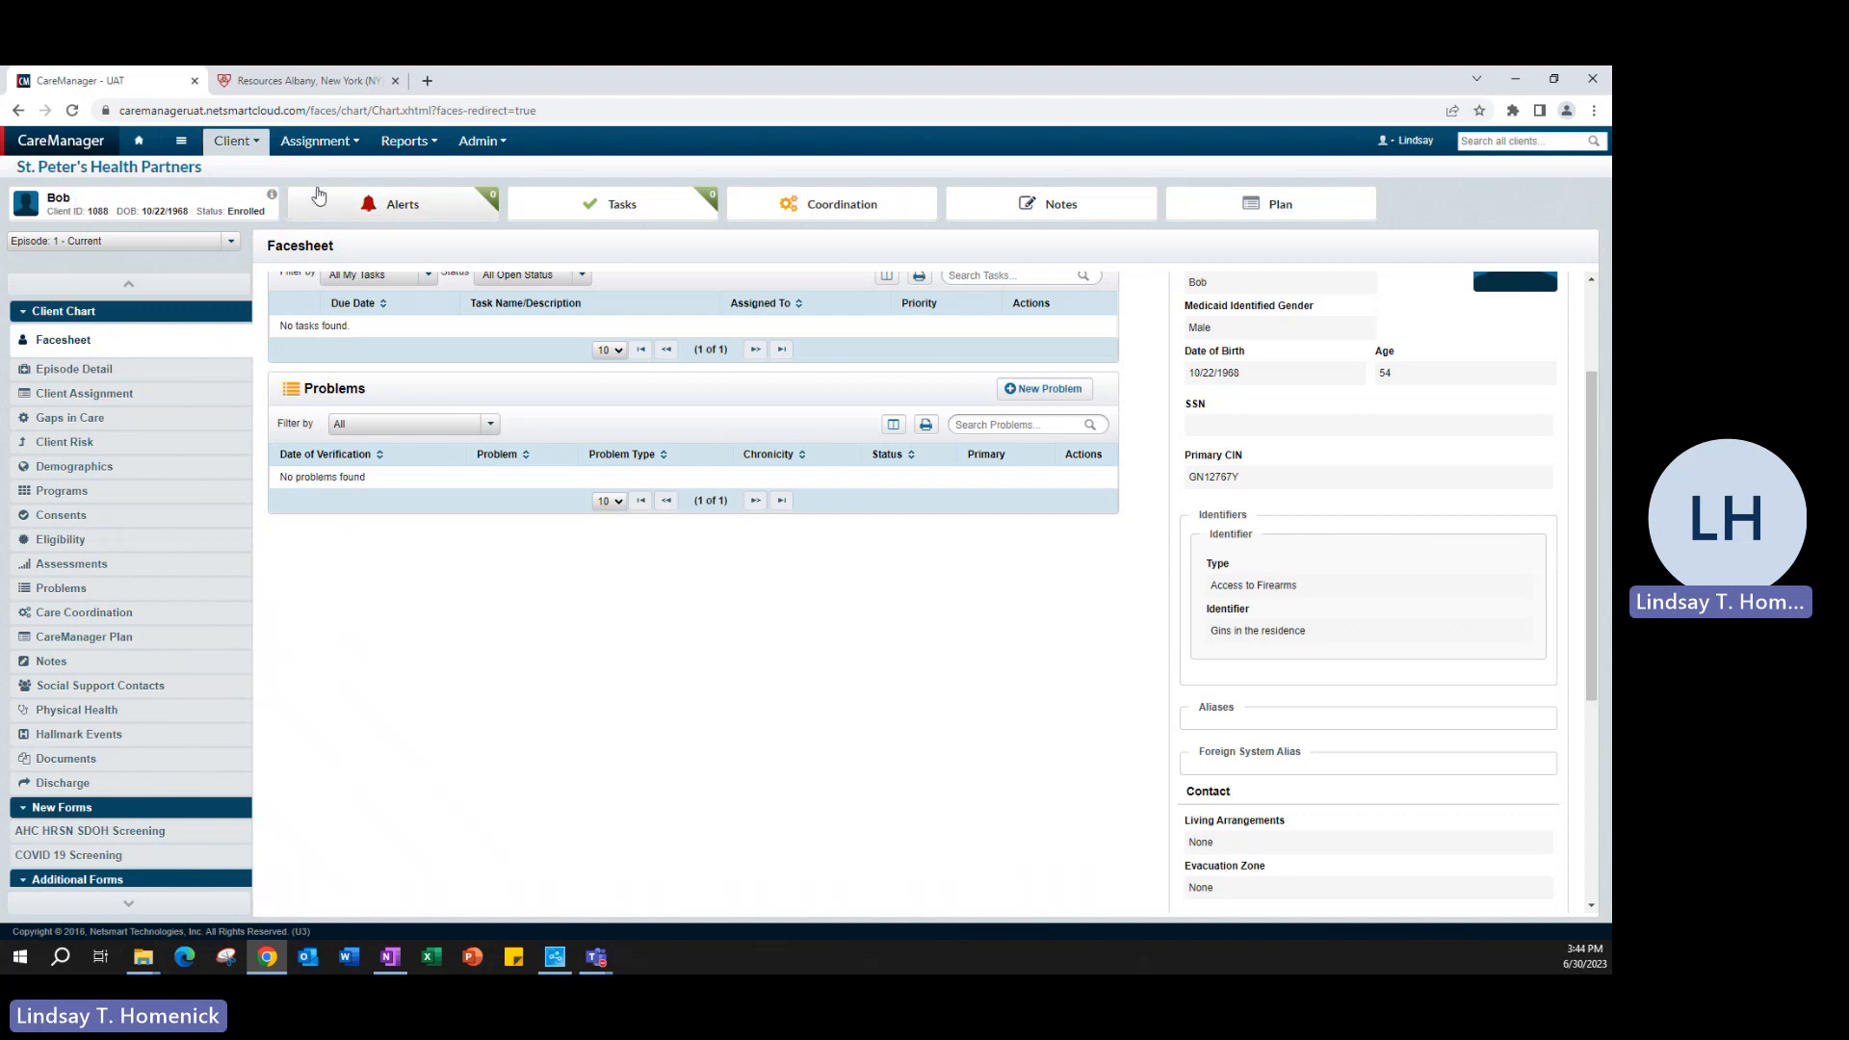
- Show the Additional Client Information for the client and examine the Access to Firearms identifier and the legal name
{"action": "mouse_move", "coordinate": [273, 201]}
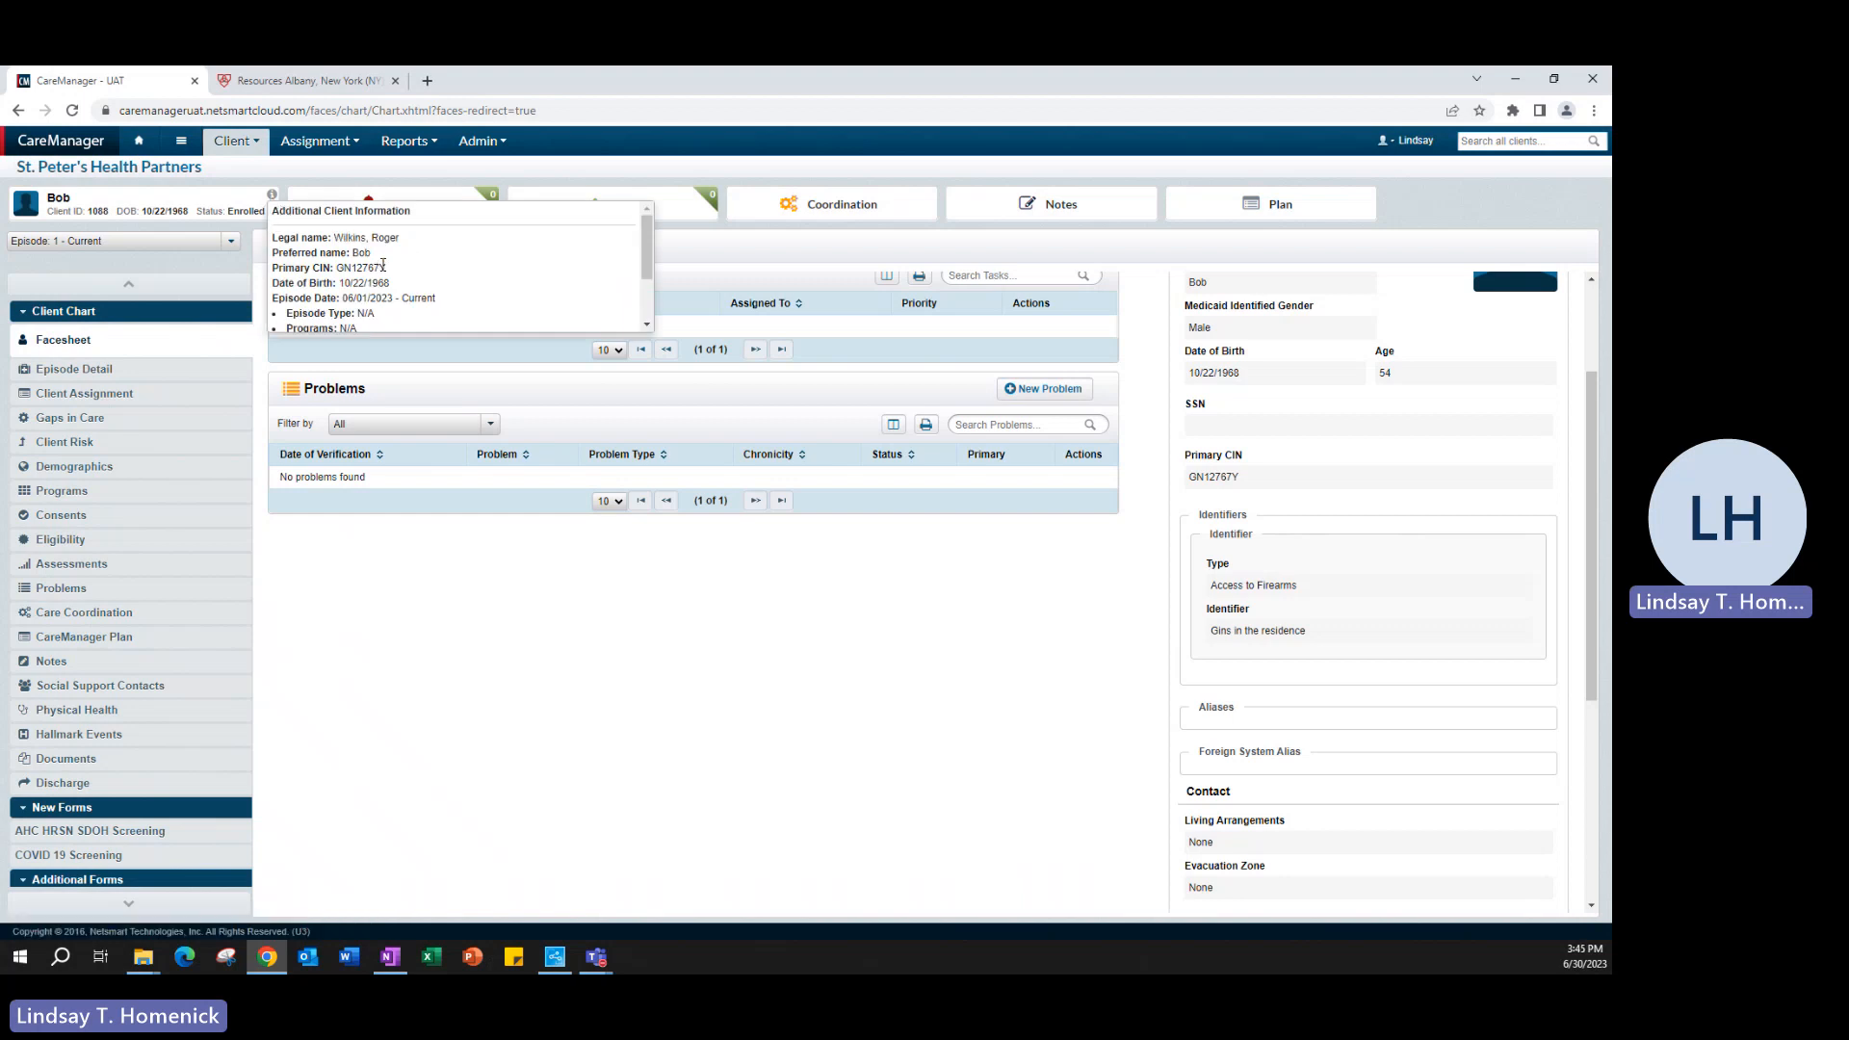
{"action": "scroll", "coordinate": [517, 278], "scroll_direction": "down", "scroll_amount": 2}
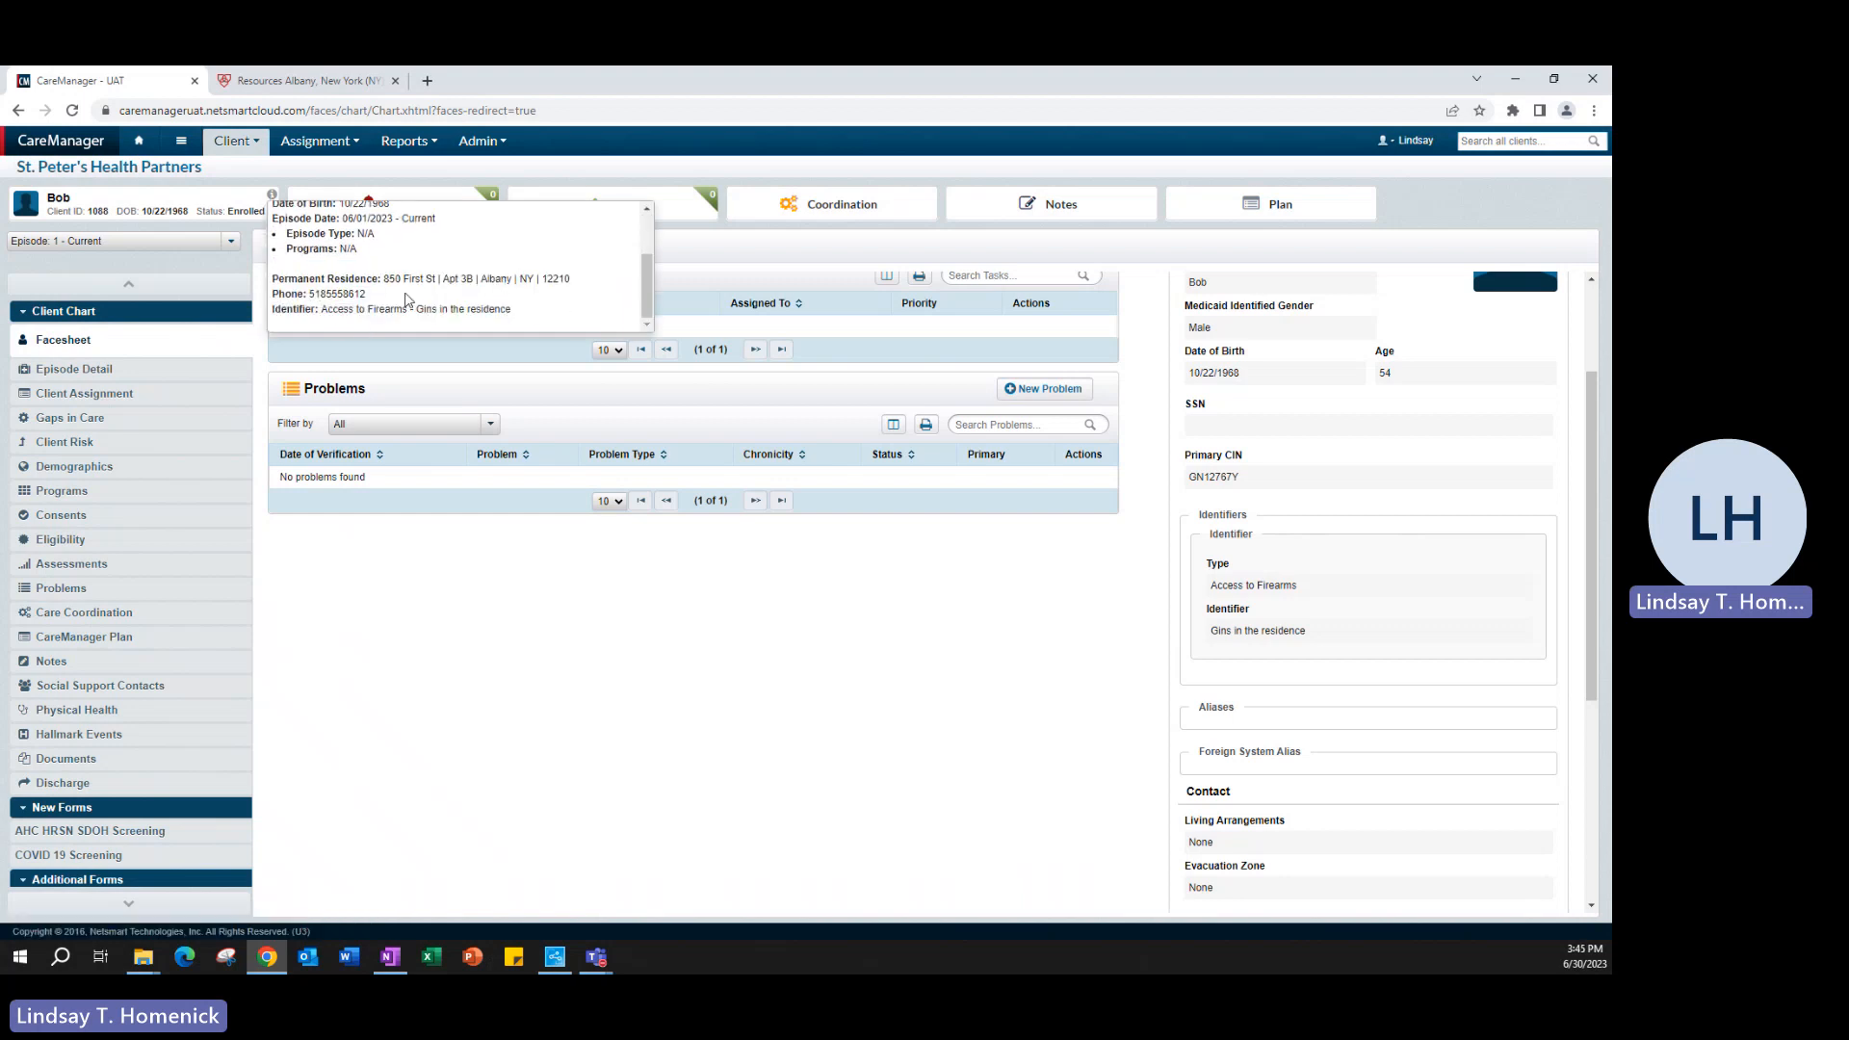
{"action": "left_click_drag", "start_coordinate": [517, 316], "coordinate": [275, 324]}
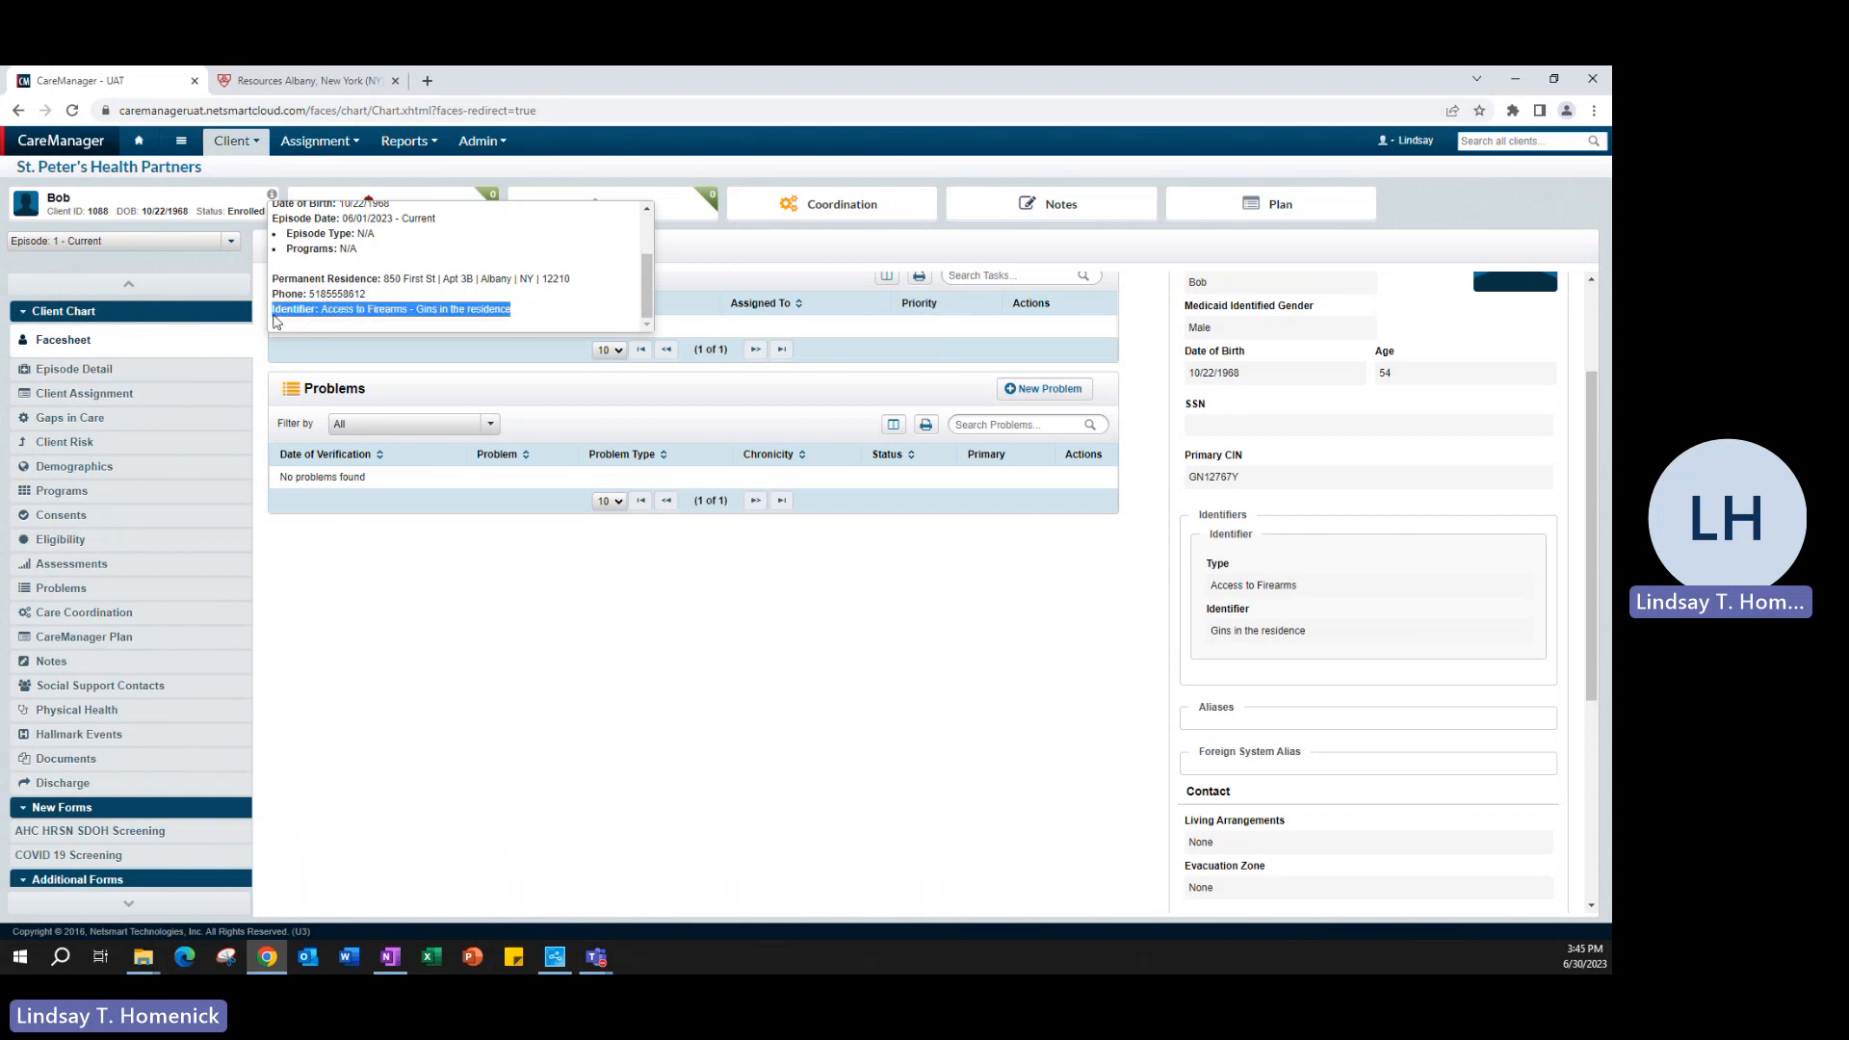
{"action": "left_click", "coordinate": [528, 313]}
{"action": "scroll", "coordinate": [499, 281], "scroll_direction": "up", "scroll_amount": 3}
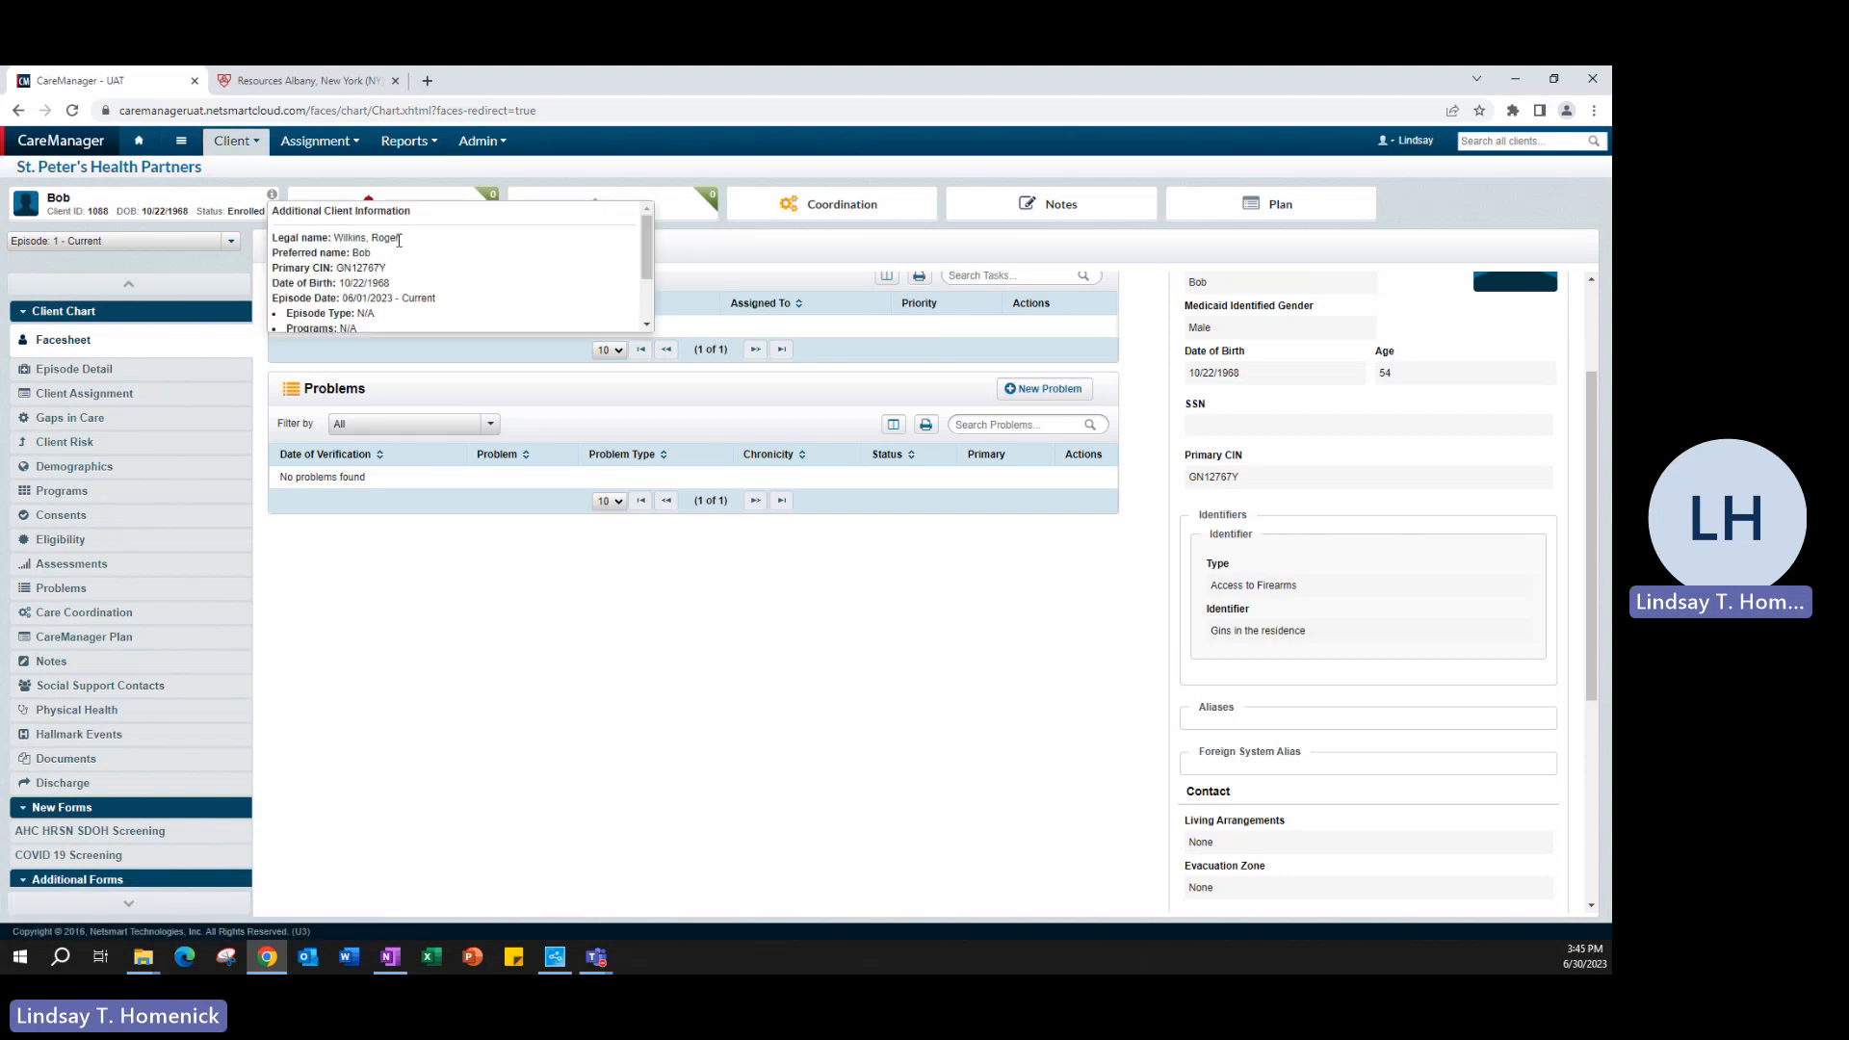
{"action": "left_click_drag", "start_coordinate": [400, 237], "coordinate": [340, 233]}
- Search all clients by the client's legal first name and open the chart of the match with that preferred and legal name
{"action": "left_click", "coordinate": [1515, 142]}
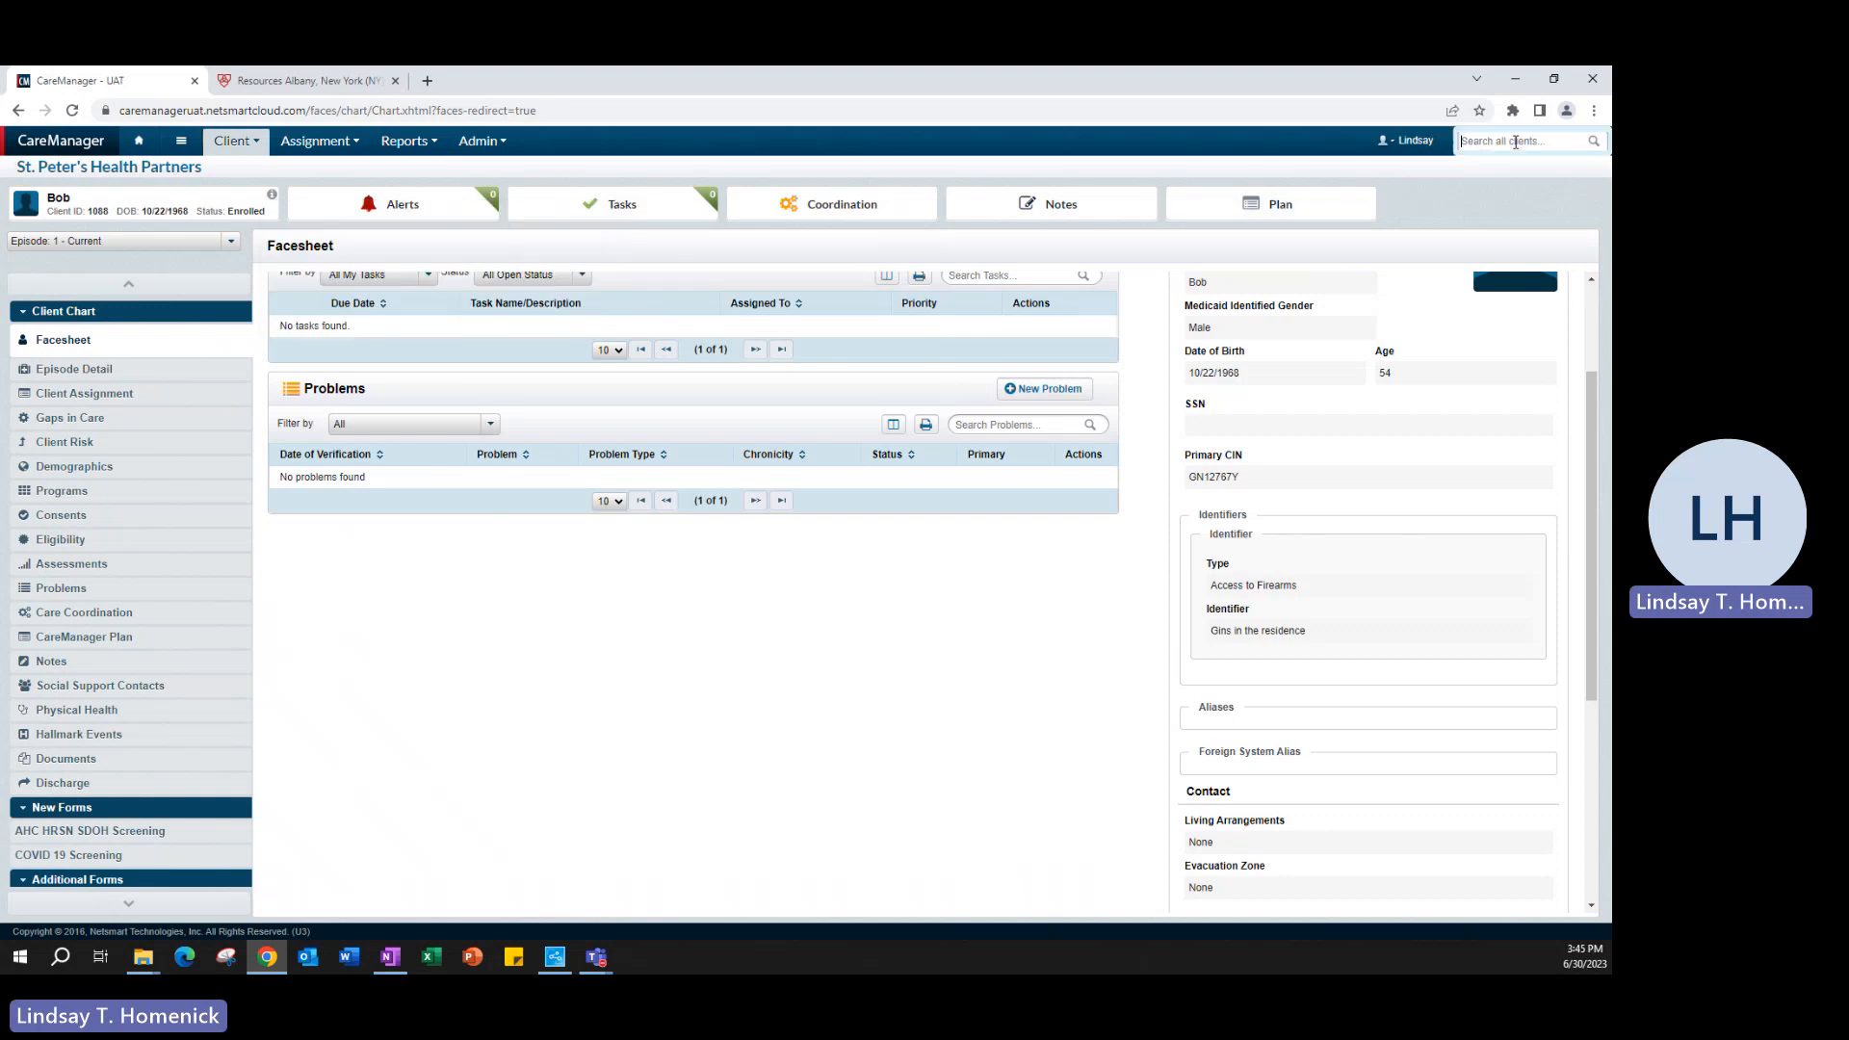
{"action": "type", "text": "roger"}
{"action": "scroll", "coordinate": [1457, 385], "scroll_direction": "down", "scroll_amount": 1}
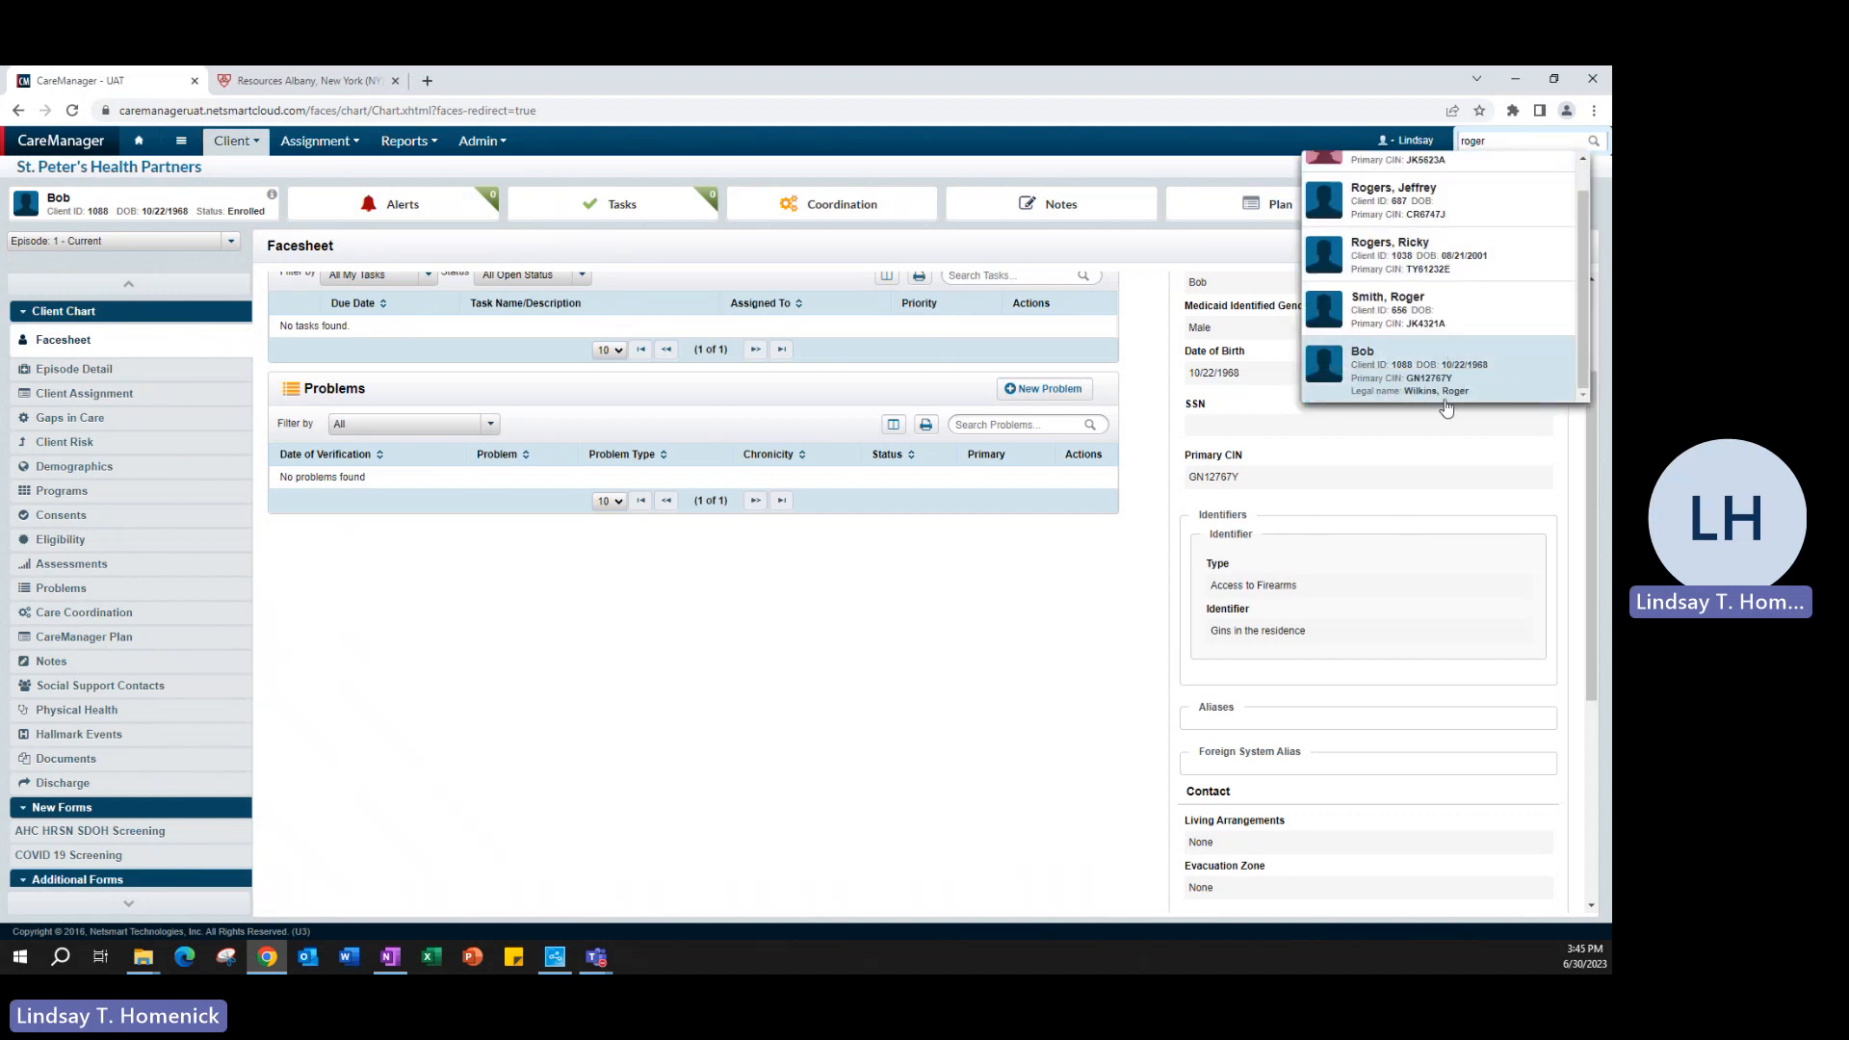
{"action": "left_click", "coordinate": [1444, 401]}
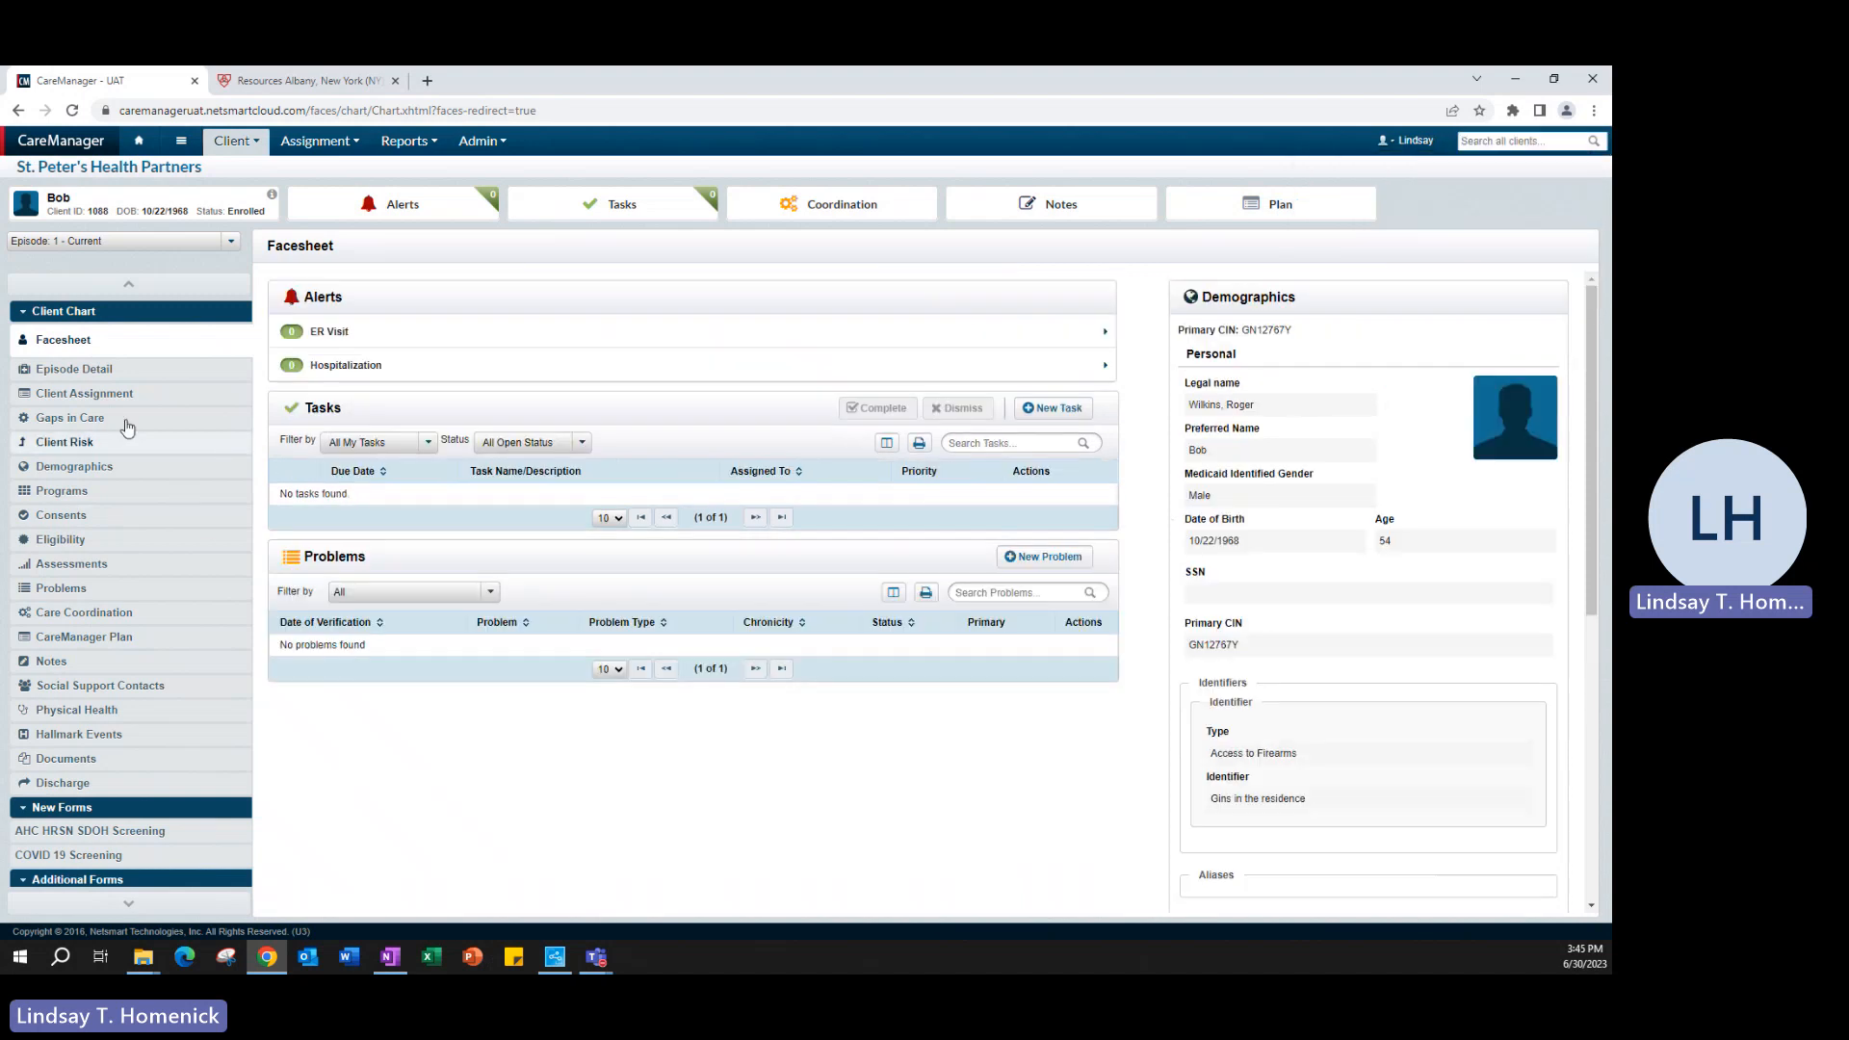
- Open the client's Demographics record from the chart
{"action": "left_click", "coordinate": [85, 468]}
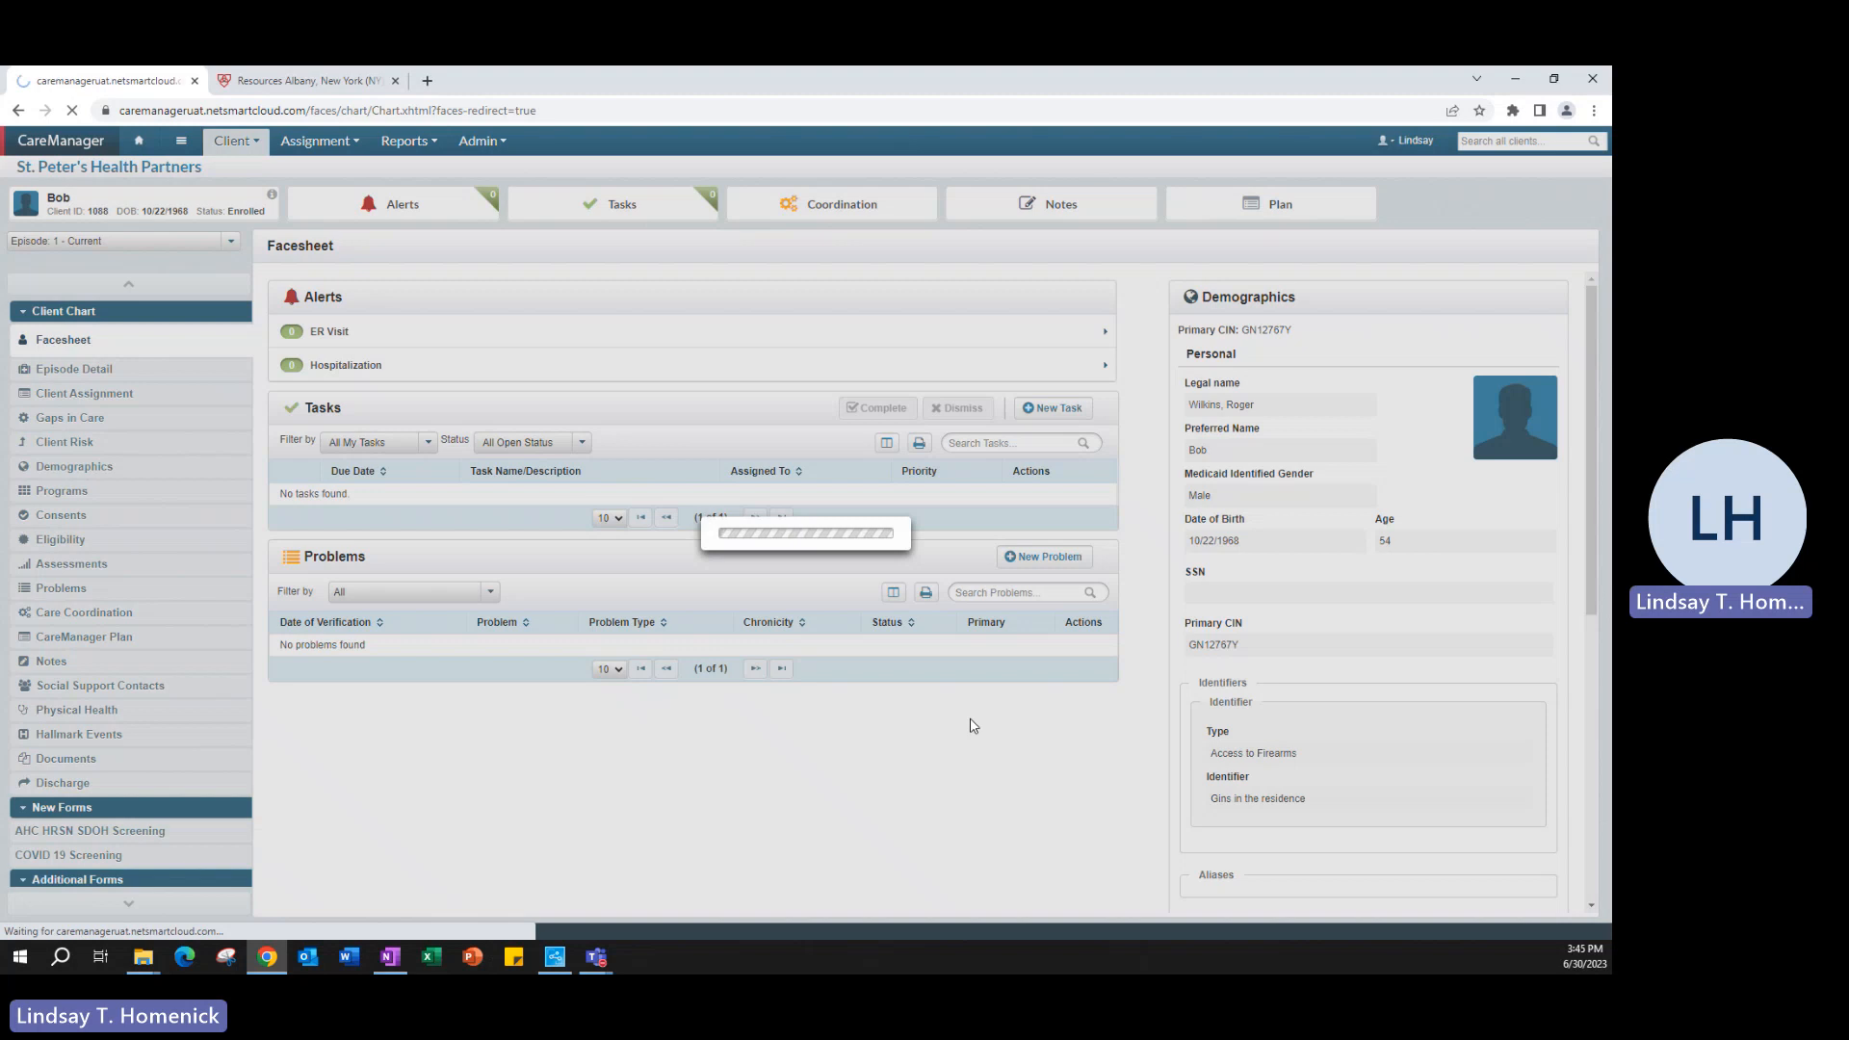